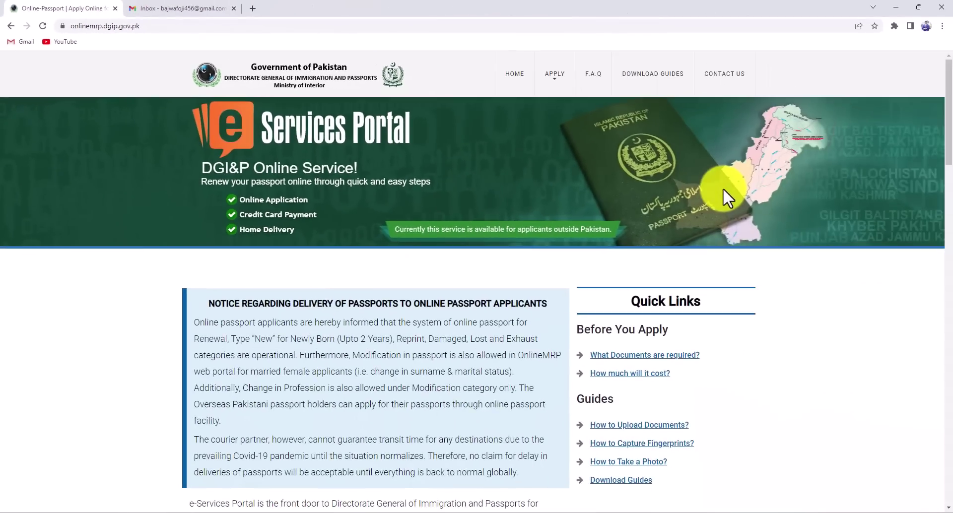
- Reveal the 'Renew Your Passport' item under APPLY on the portal home page
mouse_move(557, 82)
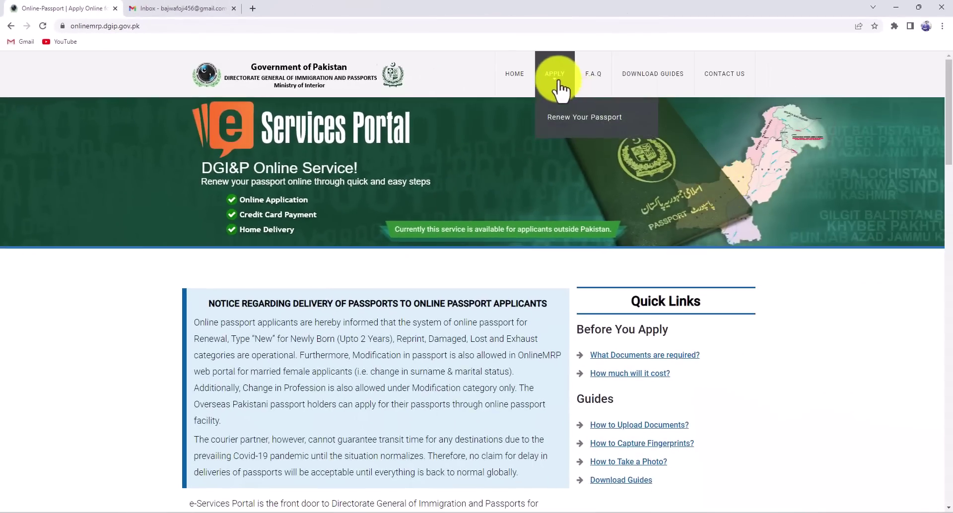
- Go from Renew Your Passport to the E-Passport online application page and close the renewal tab
click(587, 130)
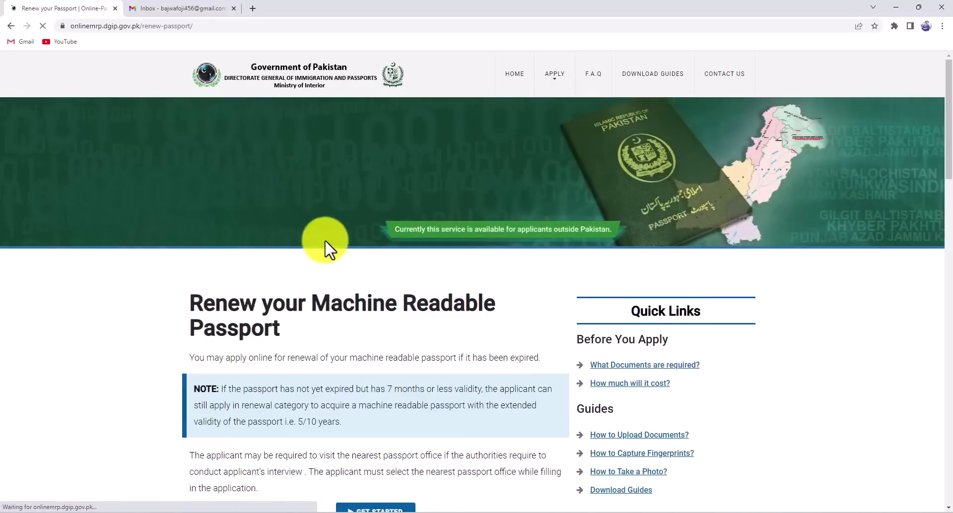
scroll(347, 234, down, 3)
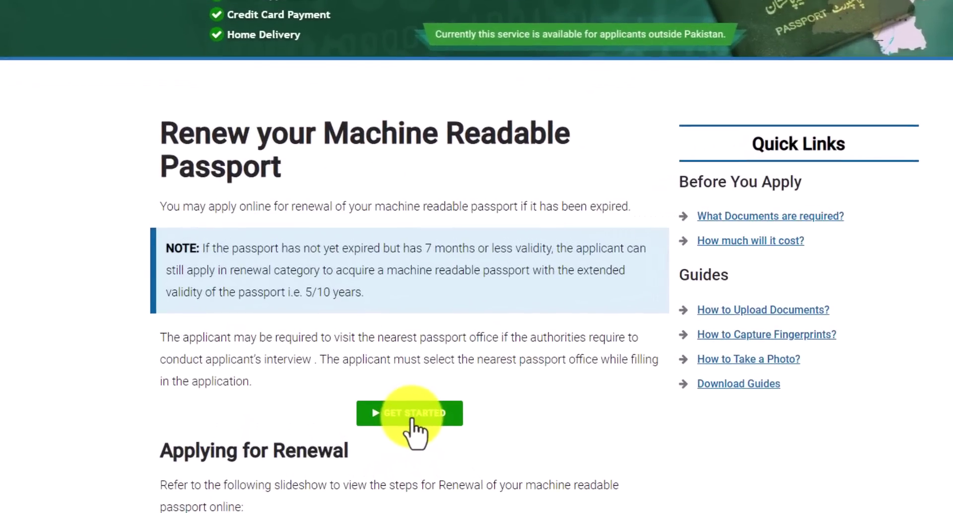
click(412, 420)
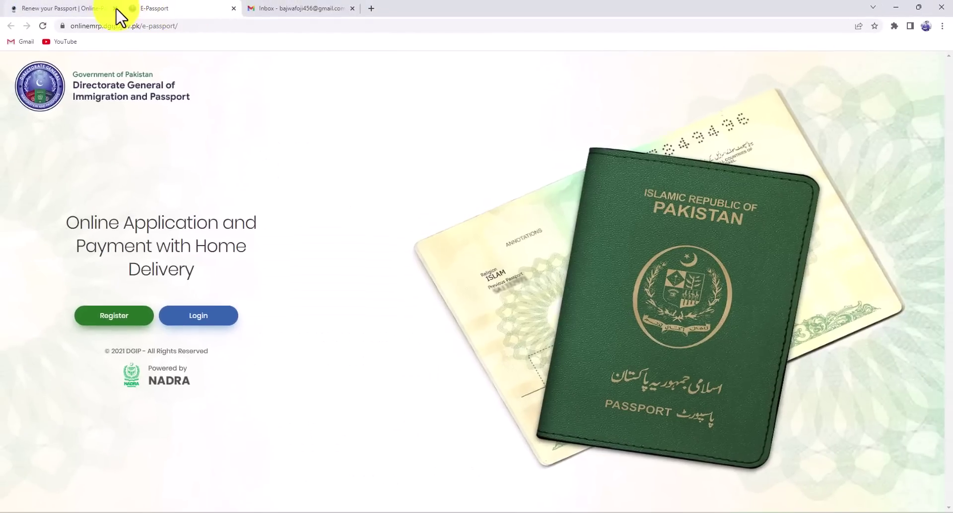
click(116, 8)
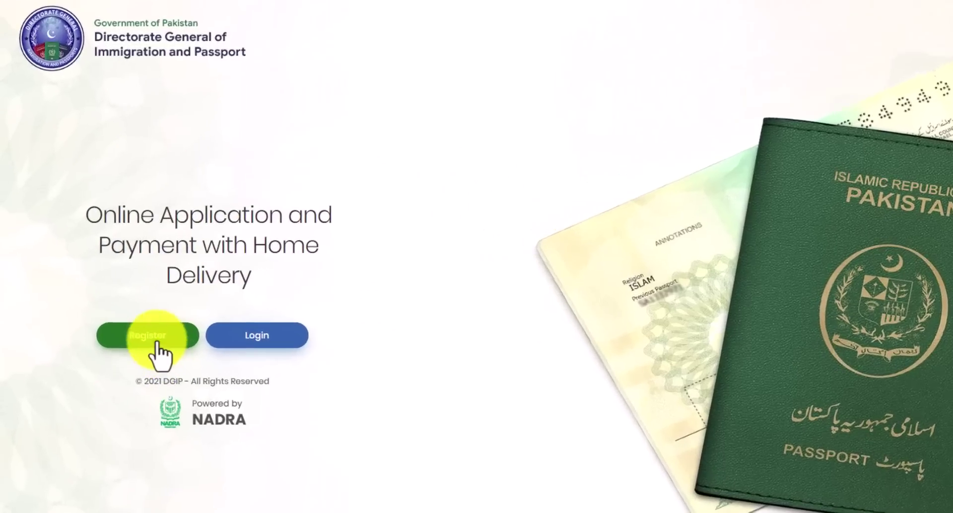
click(157, 338)
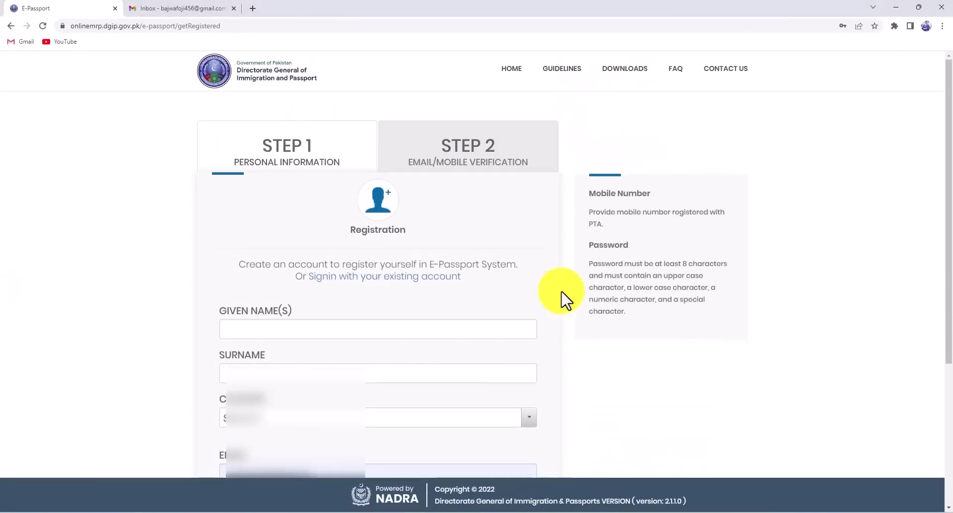
- Enter the applicant's given name and surname and choose SAUDI ARABIA as country
scroll(566, 300, down, 2)
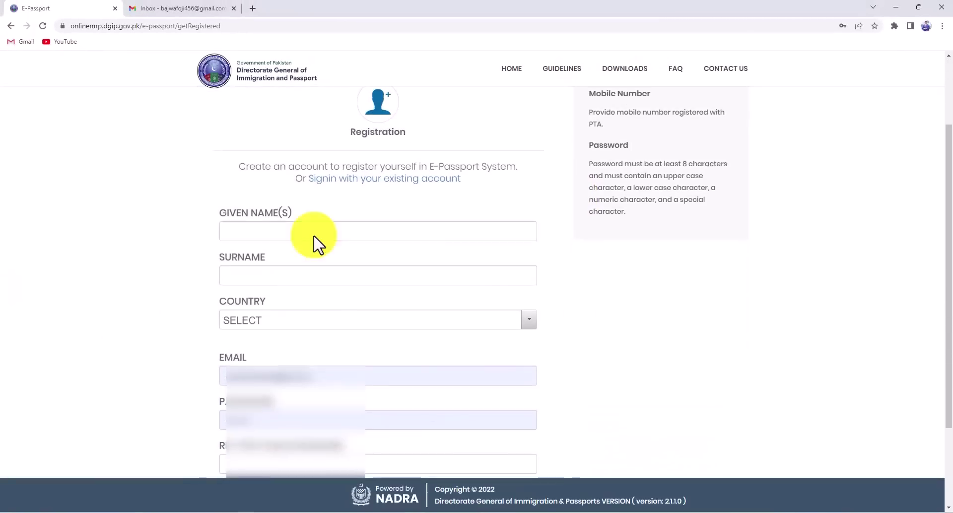
click(251, 230)
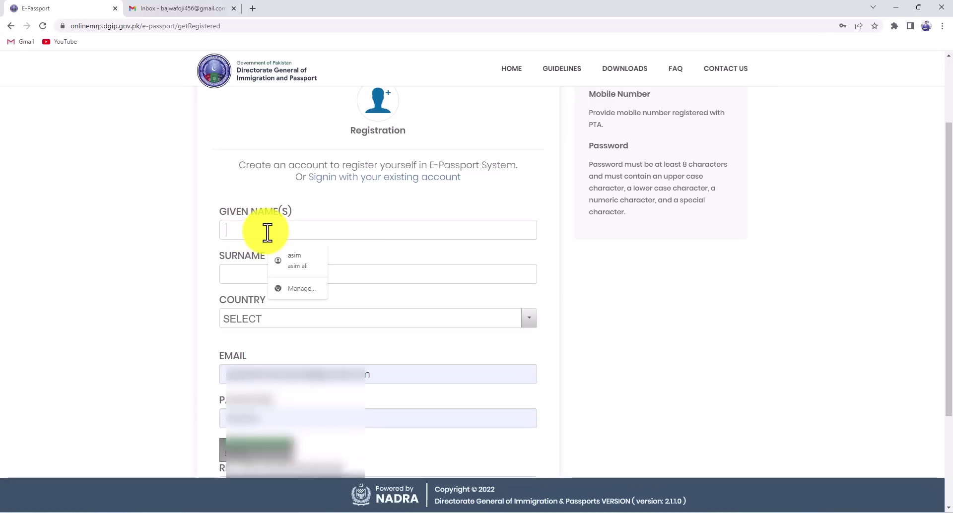
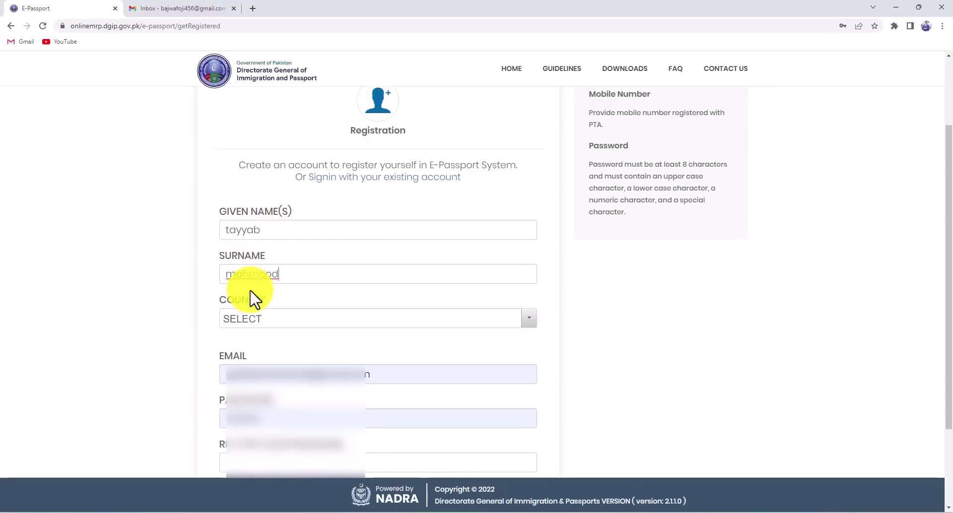
click(271, 323)
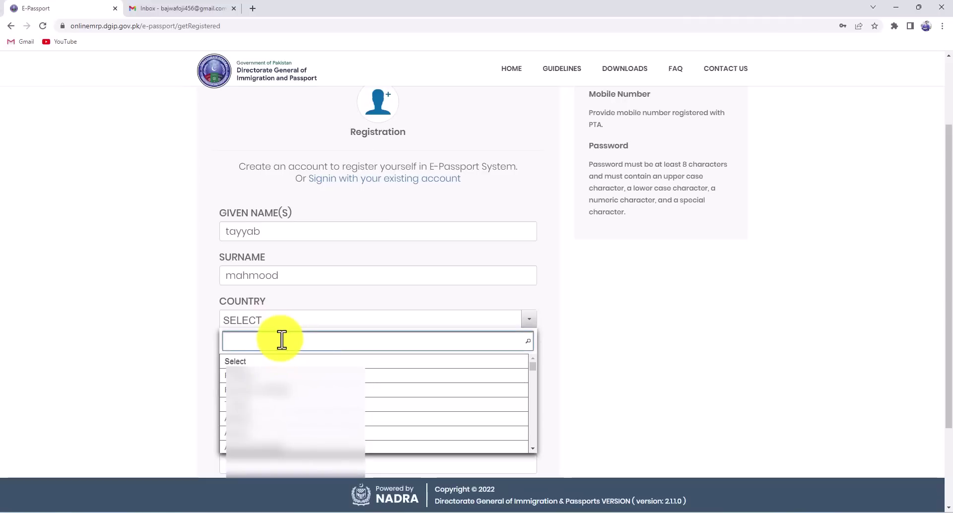
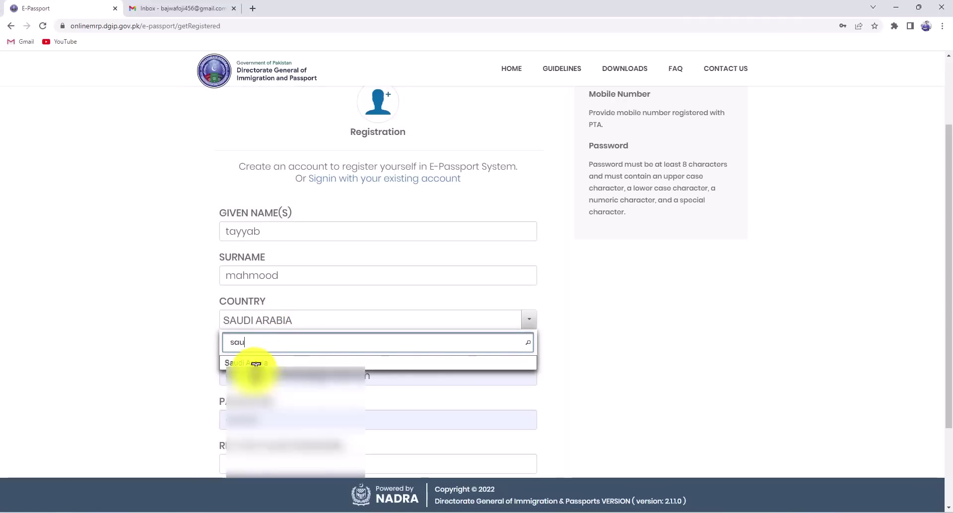
click(255, 363)
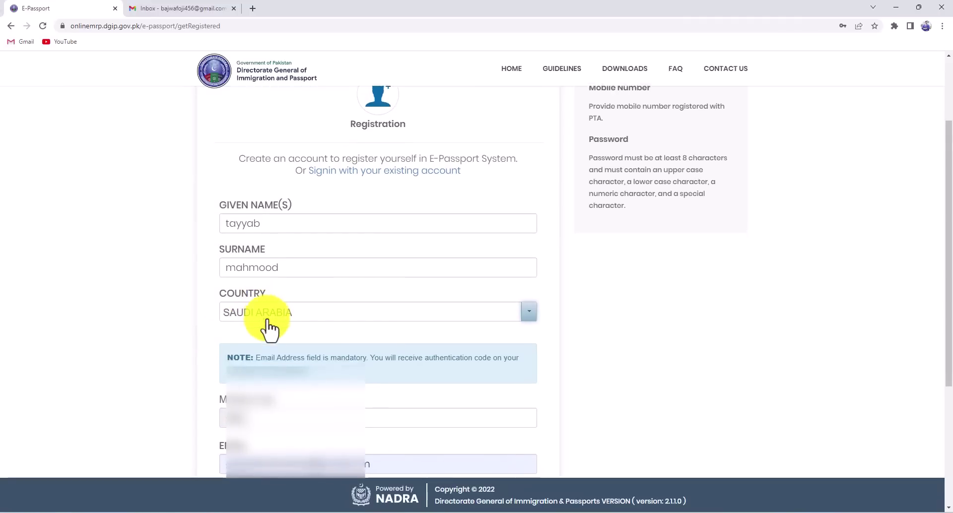
- Enter the applicant's mobile number on the registration form
scroll(271, 325, down, 2)
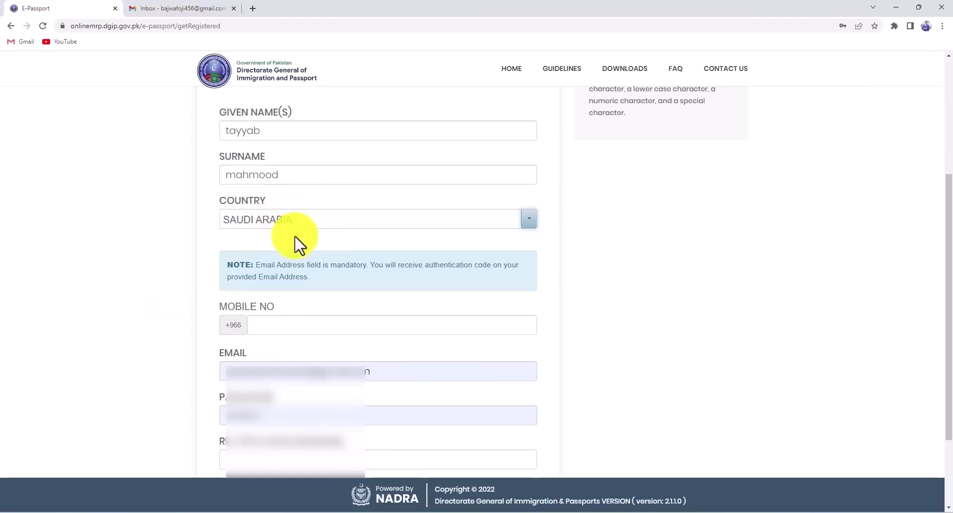
click(278, 326)
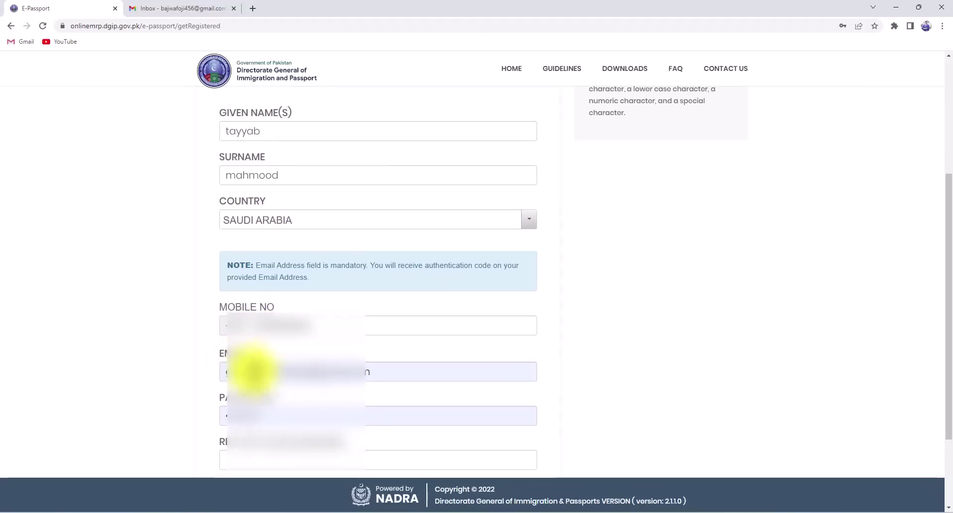
scroll(385, 378, down, 2)
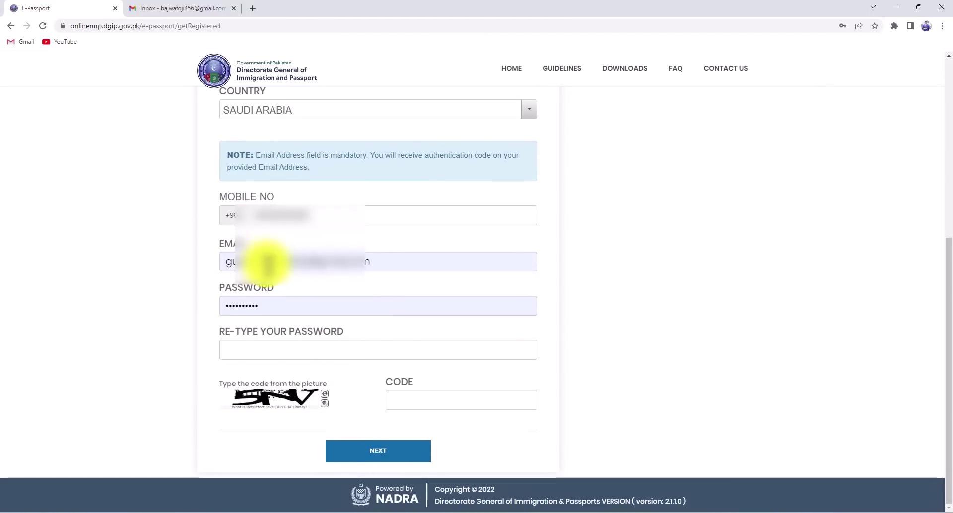
- Fill in the saved e-mail address and type the account password in both password fields
drag(402, 261, 55, 262)
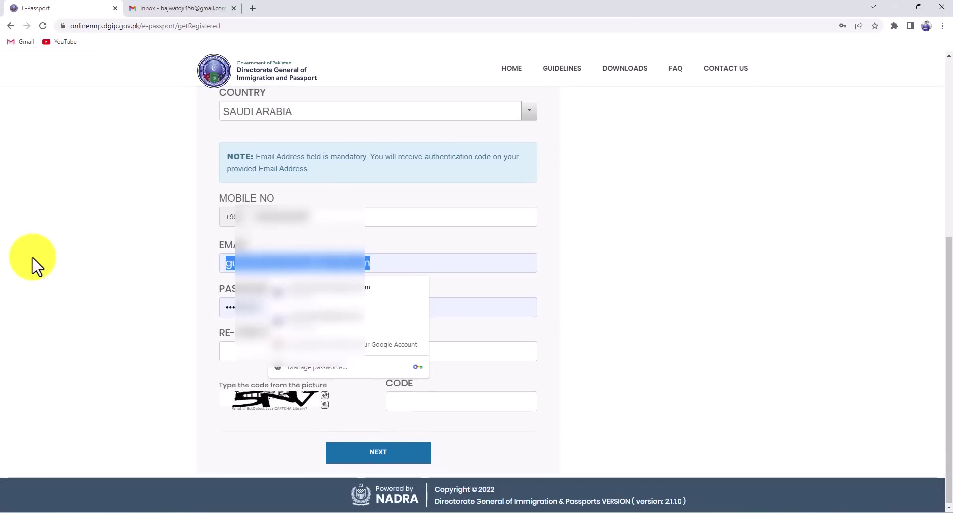
key(Down)
key(Return)
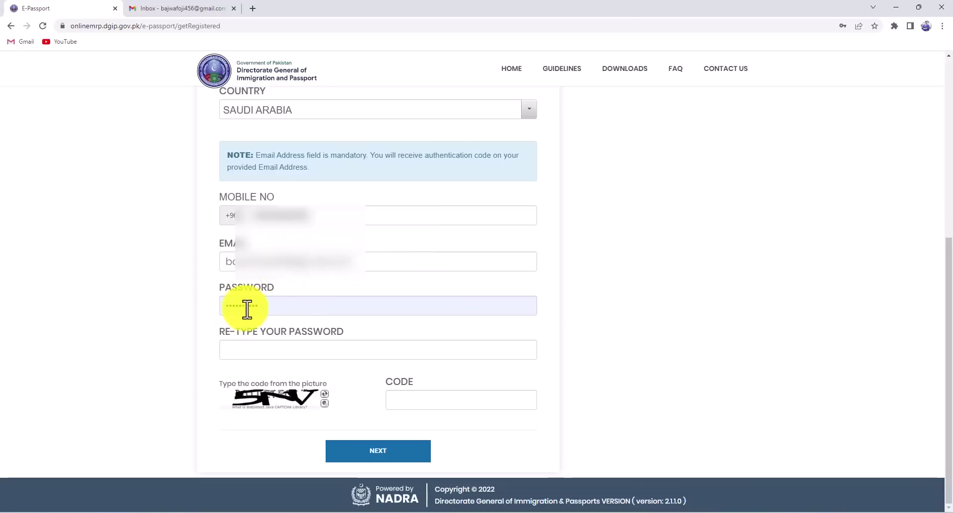
double_click(295, 307)
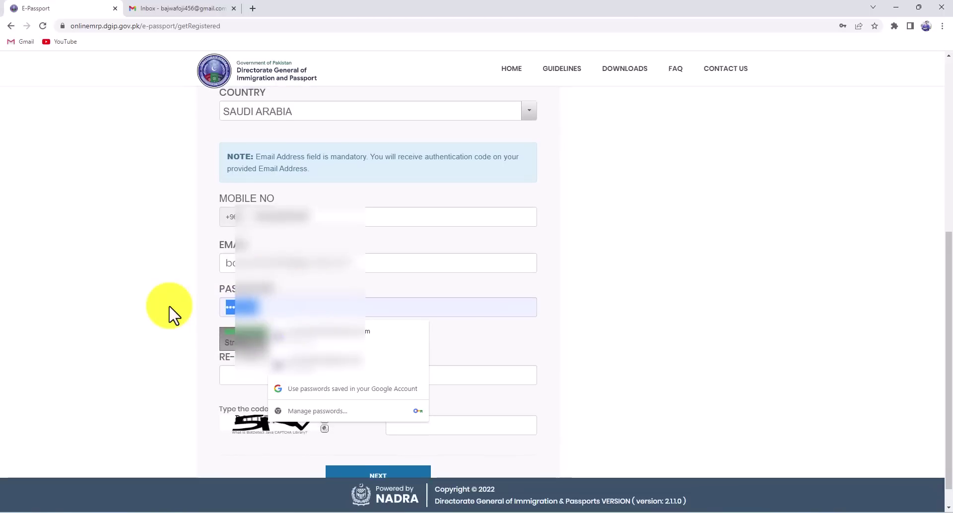
key(BackSpace)
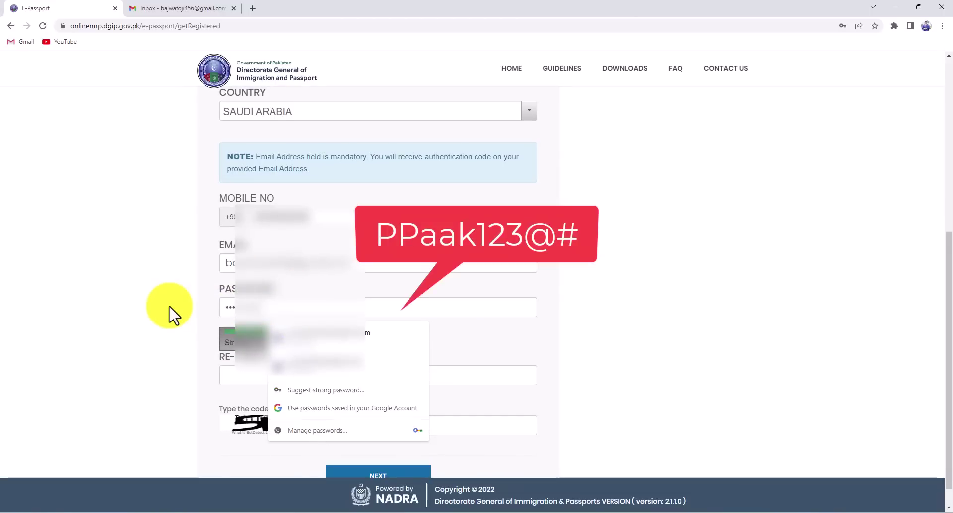
click(264, 352)
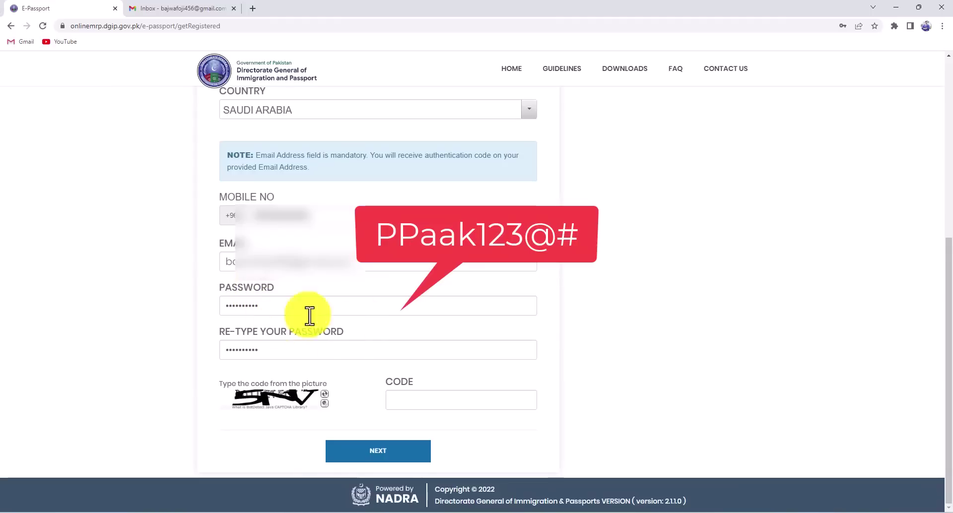
- Submit the registration with captcha code 5NV and review the PIN-sent success notice
click(414, 398)
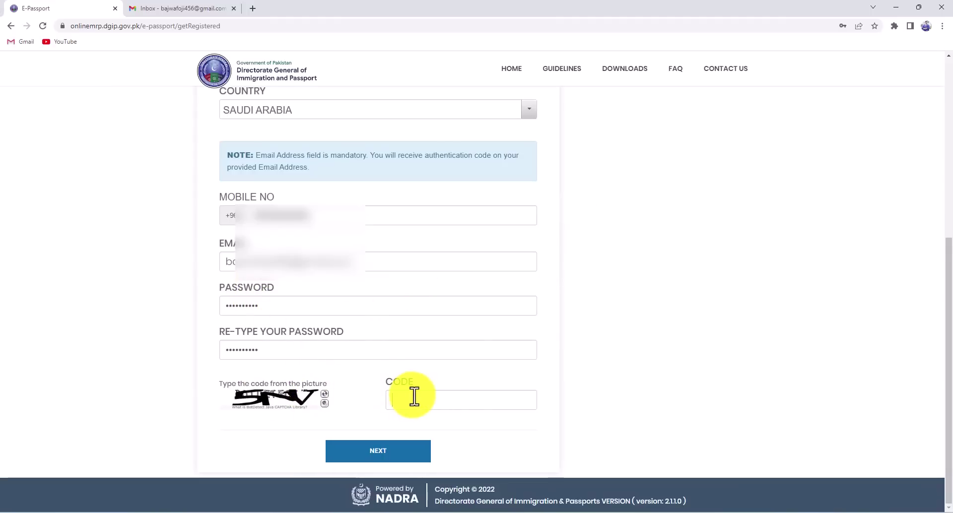
text(5NV)
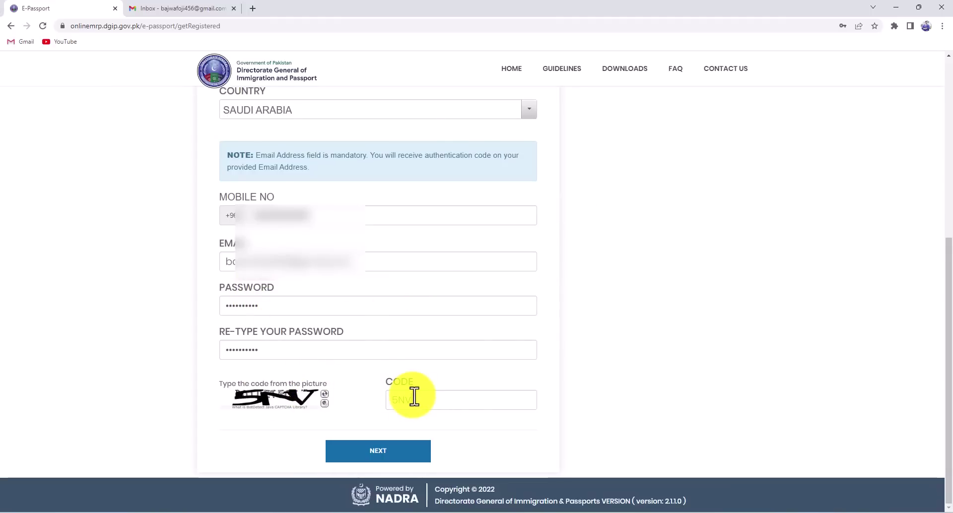
click(375, 452)
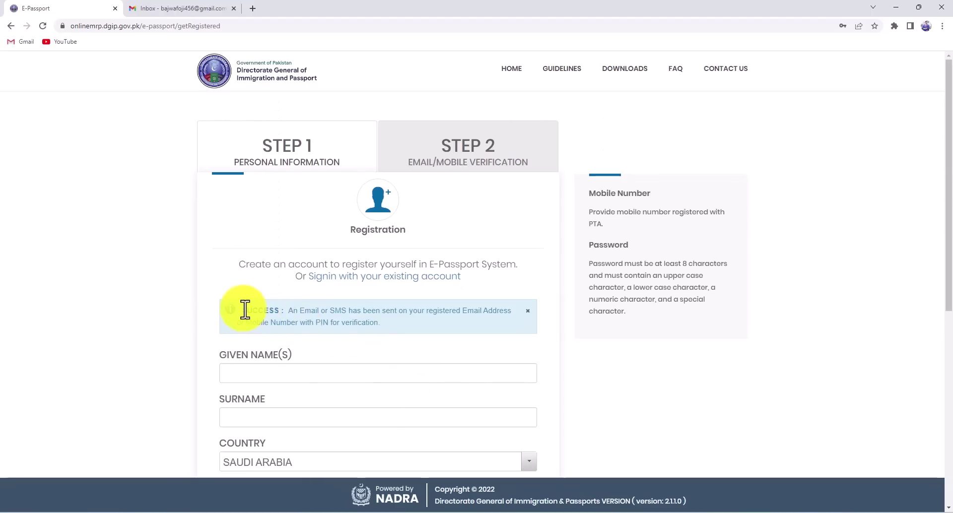
drag(243, 310, 316, 314)
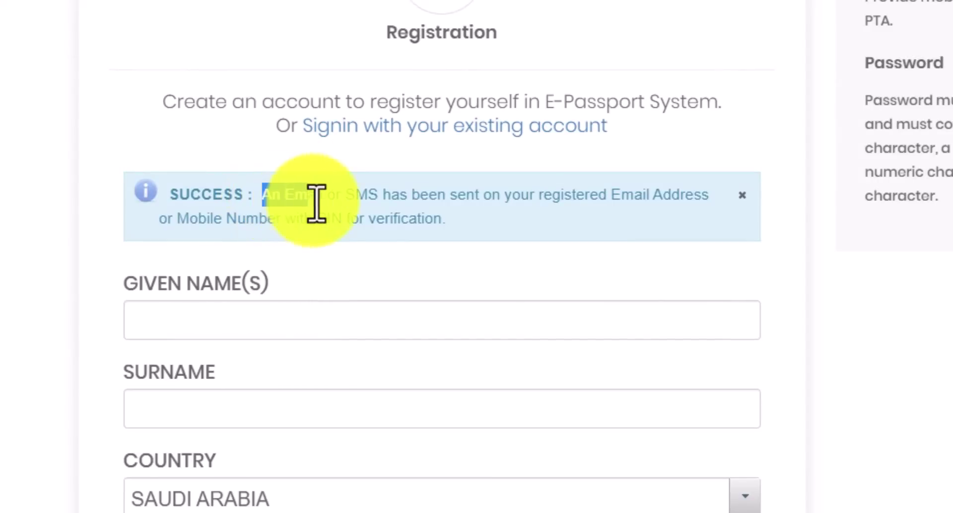
drag(316, 204, 456, 217)
click(456, 217)
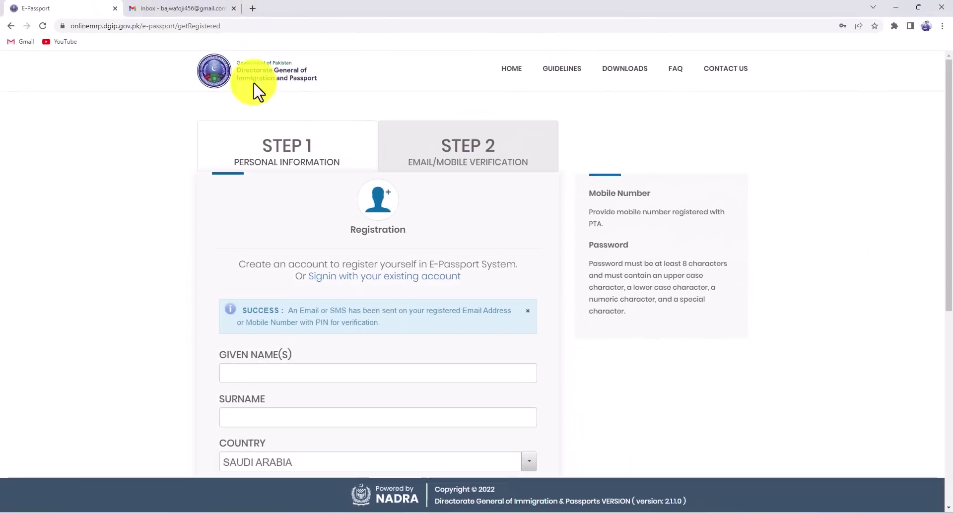
- Refresh the Gmail inbox and open the E-Passport registration email
click(206, 11)
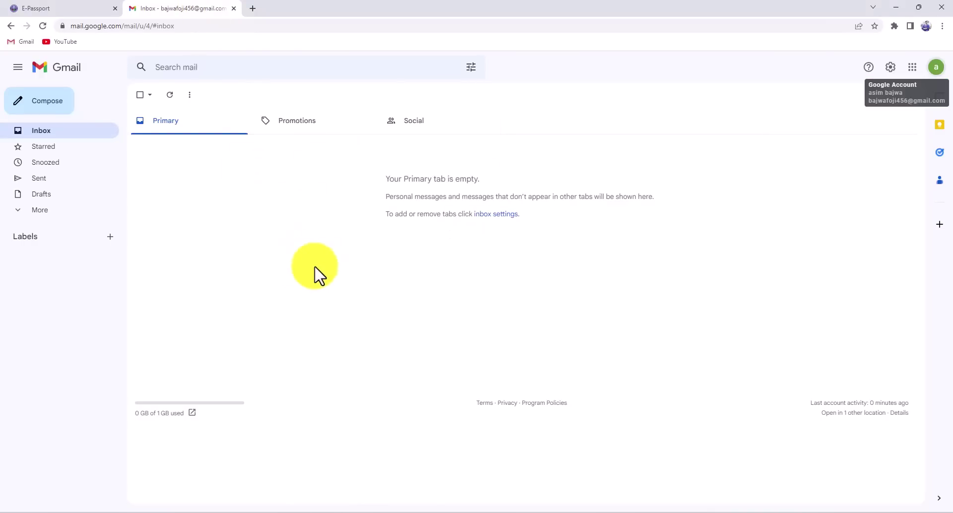
click(161, 132)
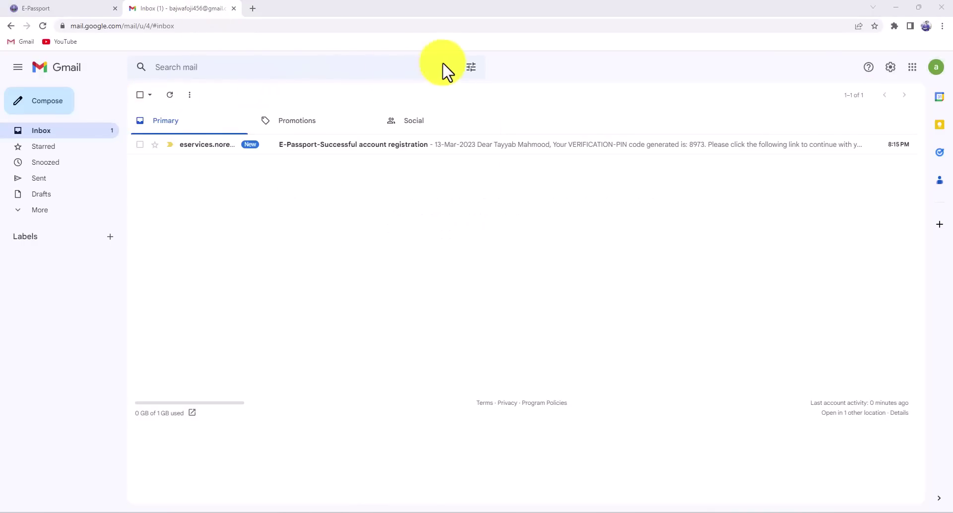
mouse_move(237, 158)
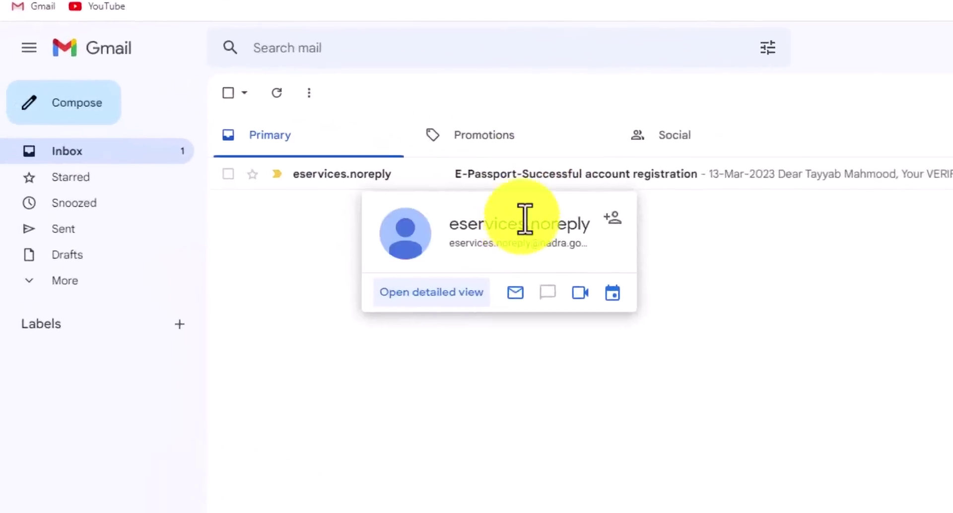
click(509, 175)
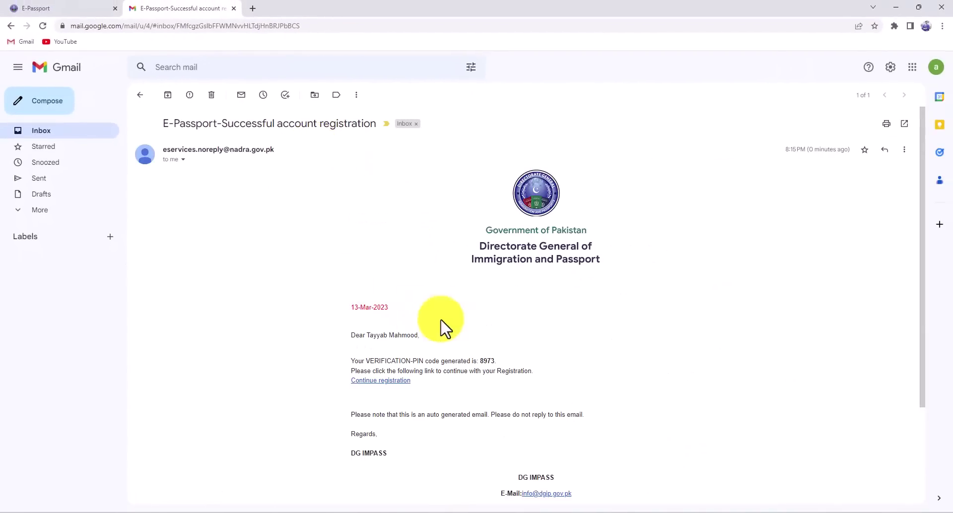
- Note the verification PIN and follow the email's Continue Registration link
drag(458, 359, 492, 360)
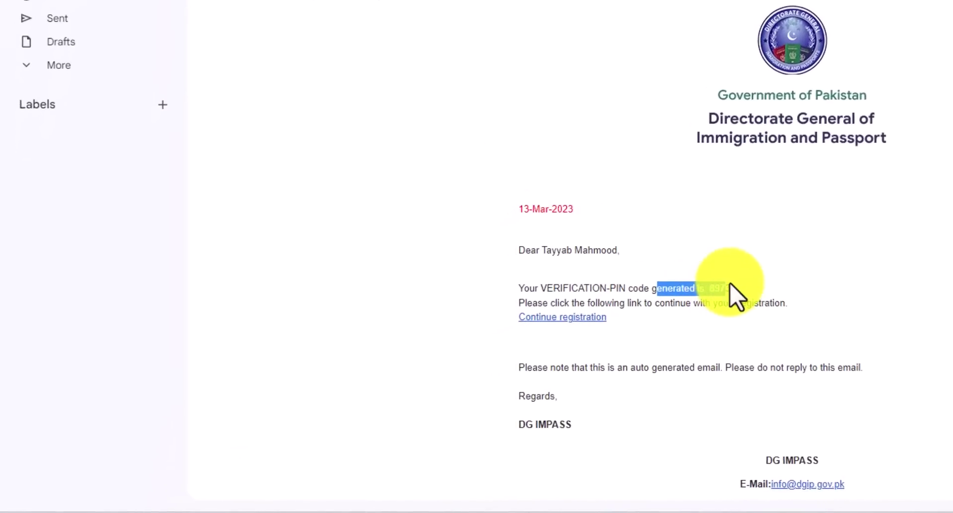
drag(713, 287, 731, 287)
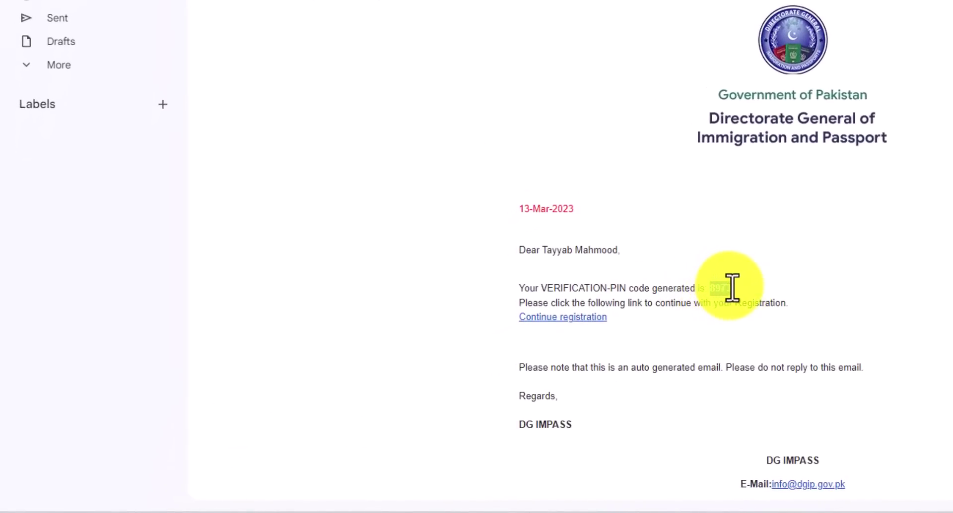
click(763, 276)
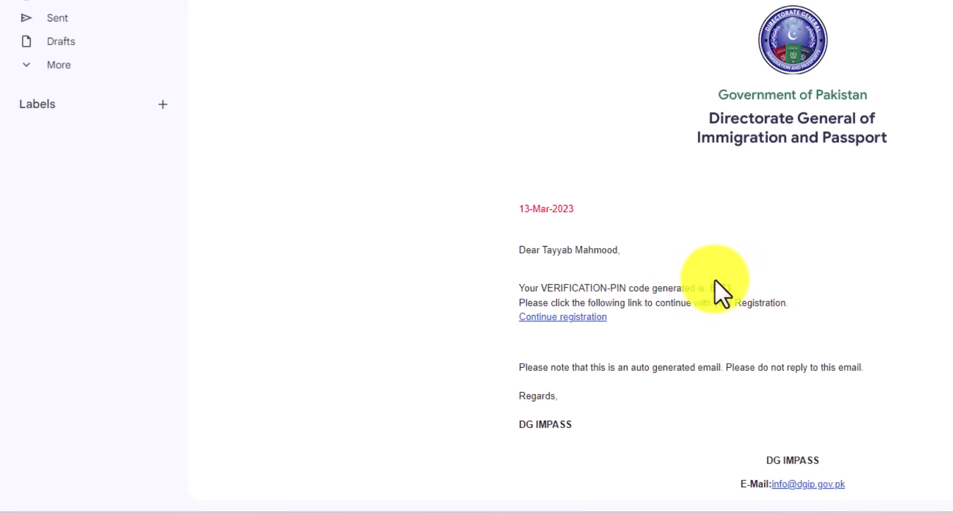
click(566, 317)
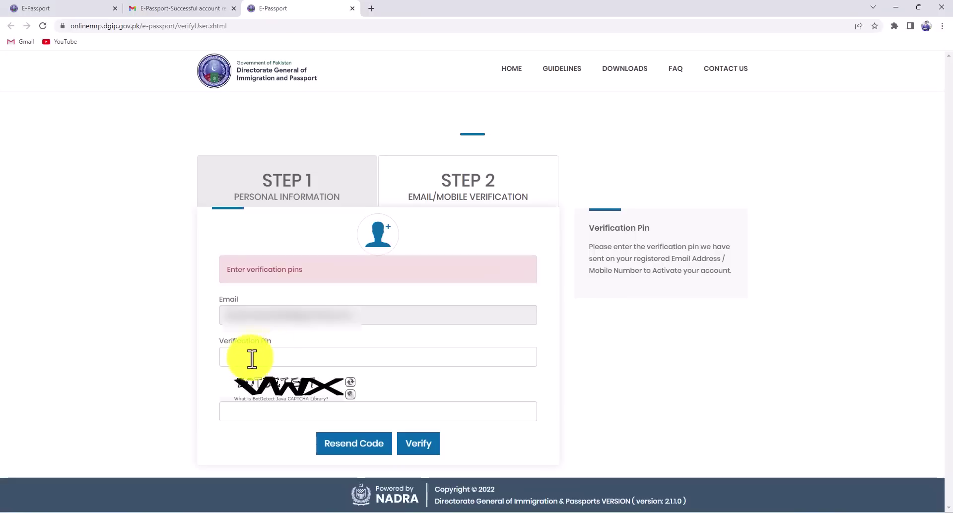
- Enter the emailed verification PIN and the picture code, then verify to activate the account
click(264, 357)
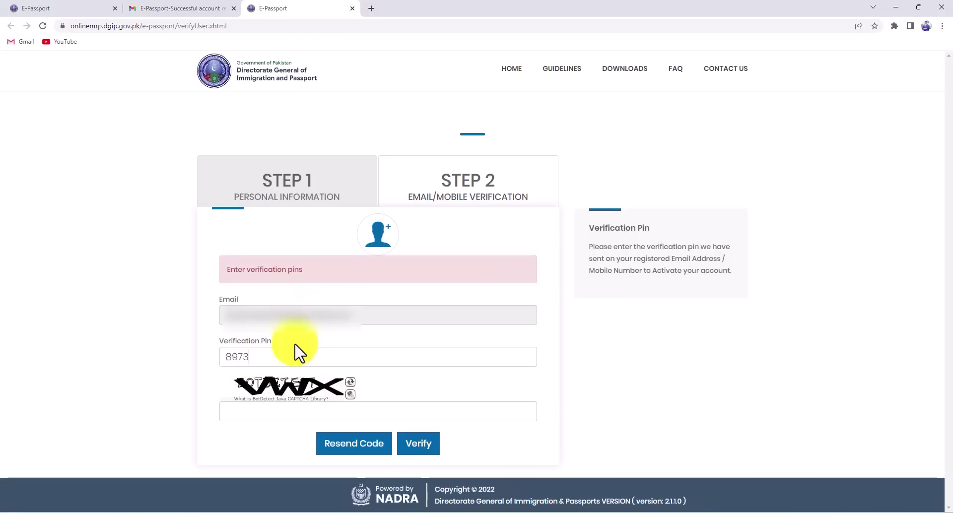
click(272, 410)
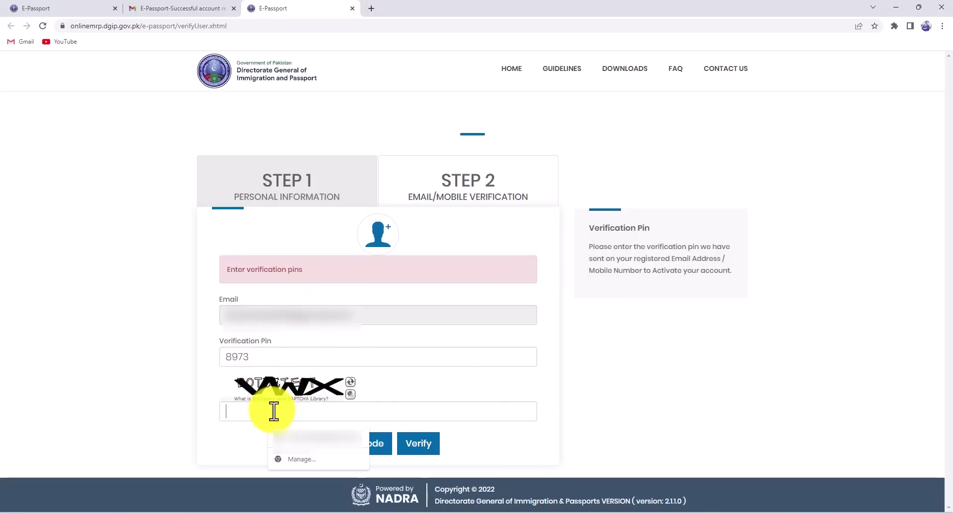
text(Vw)
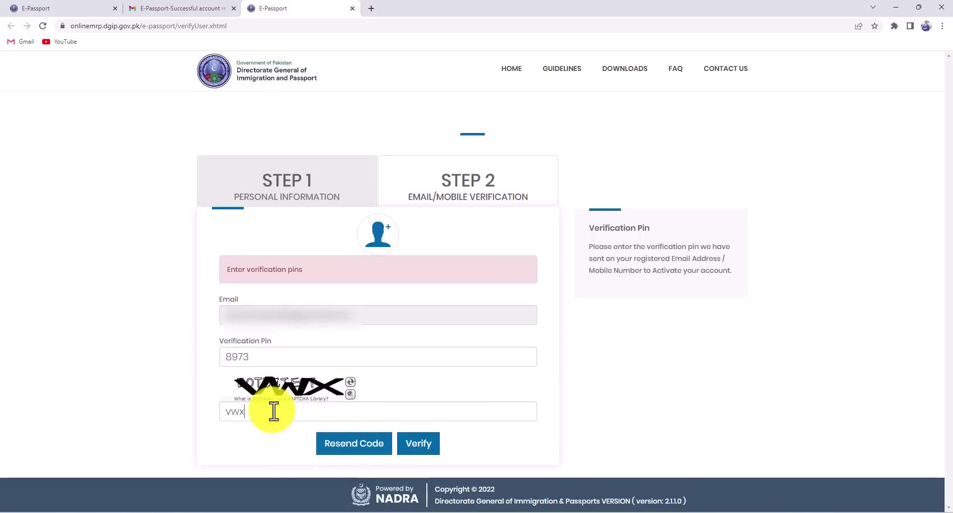
click(420, 445)
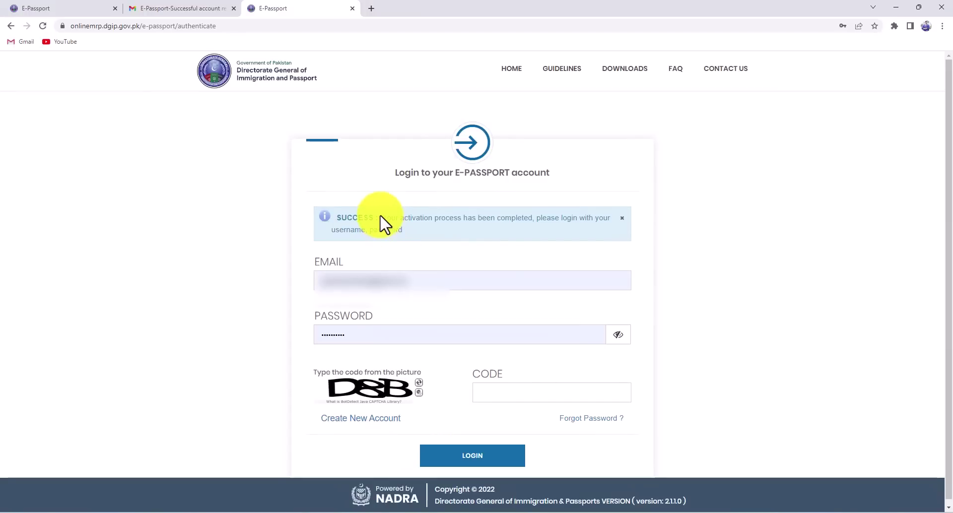
- Review the activation success notice and the pre-filled login e-mail
double_click(392, 218)
drag(400, 219, 424, 229)
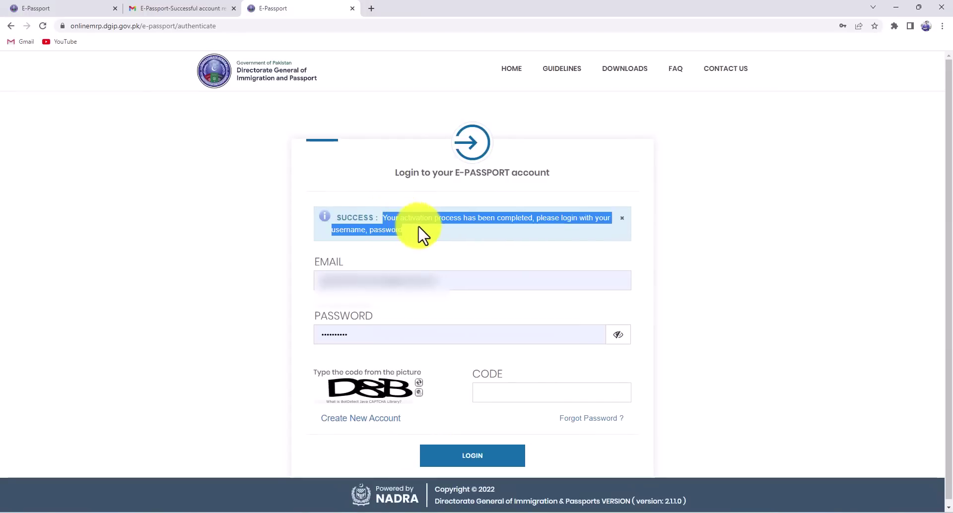
click(441, 252)
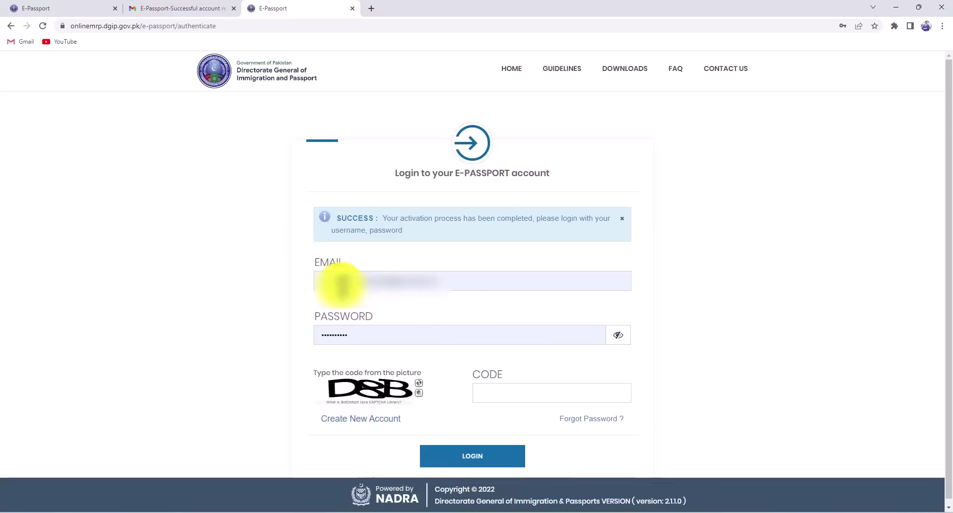
drag(319, 276, 494, 287)
click(308, 287)
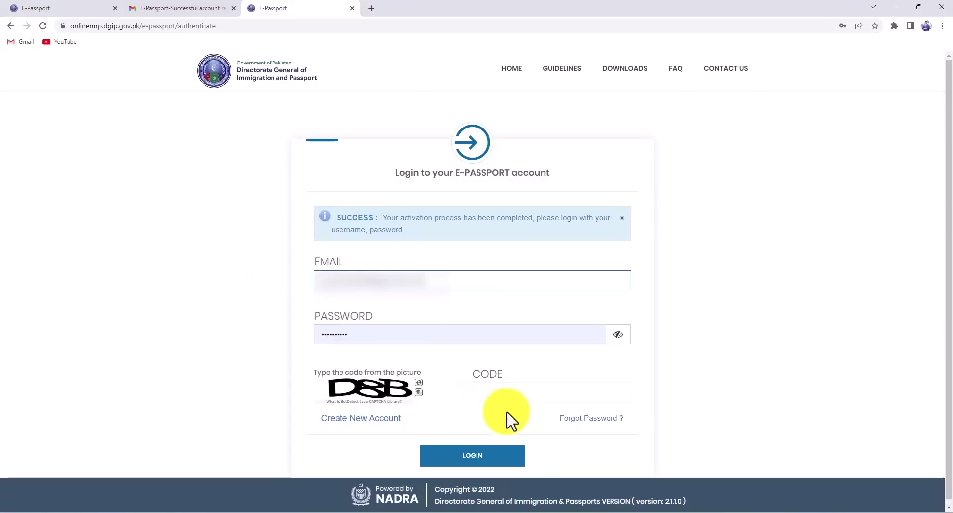
- Log in with picture code D8B to reach the Terms And Conditions
click(515, 395)
text(D)
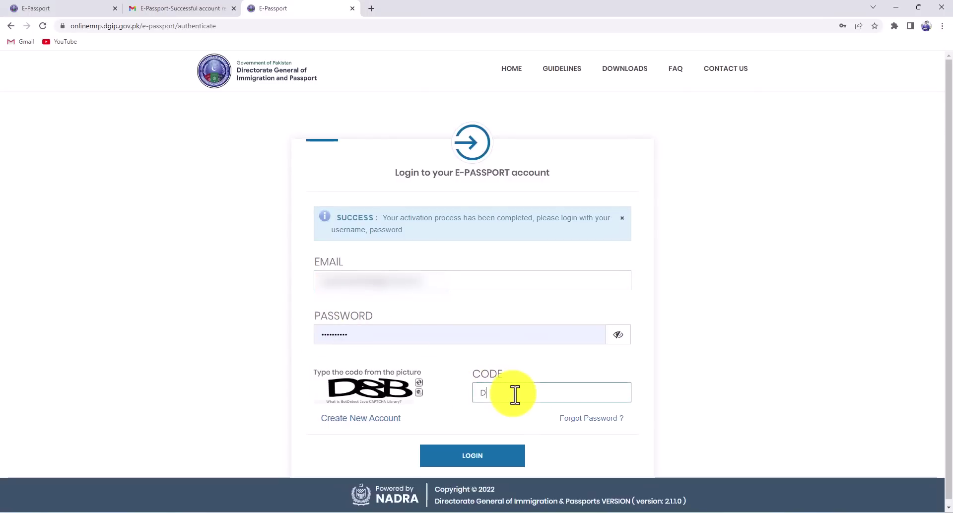
text(8B)
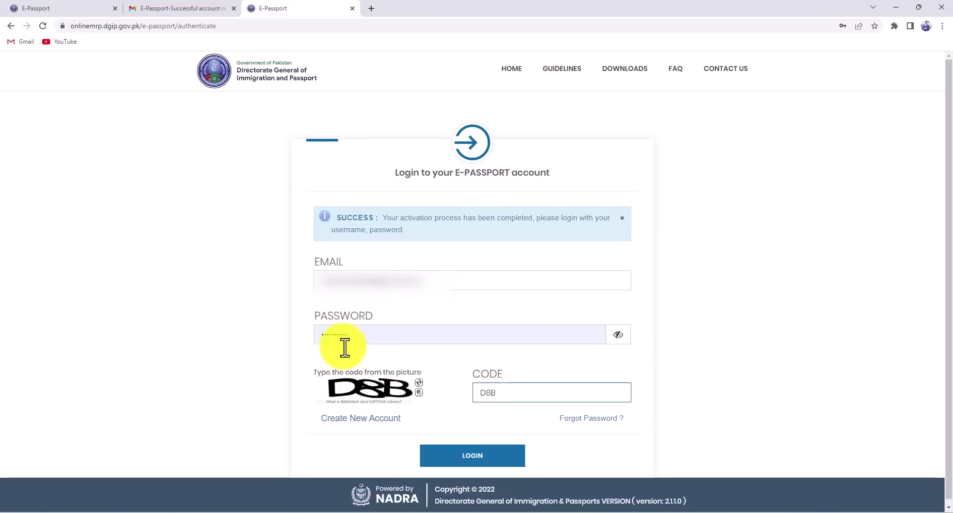
click(485, 460)
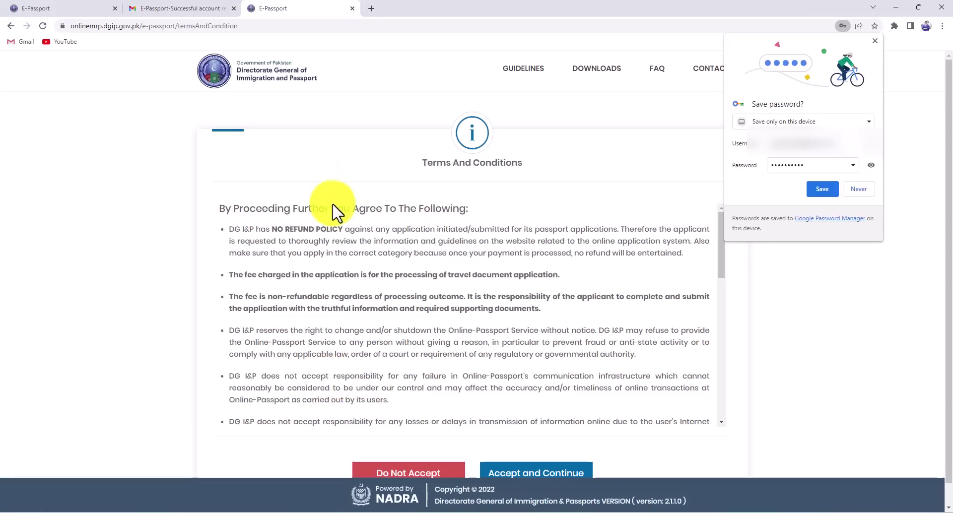
scroll(532, 241, down, 10)
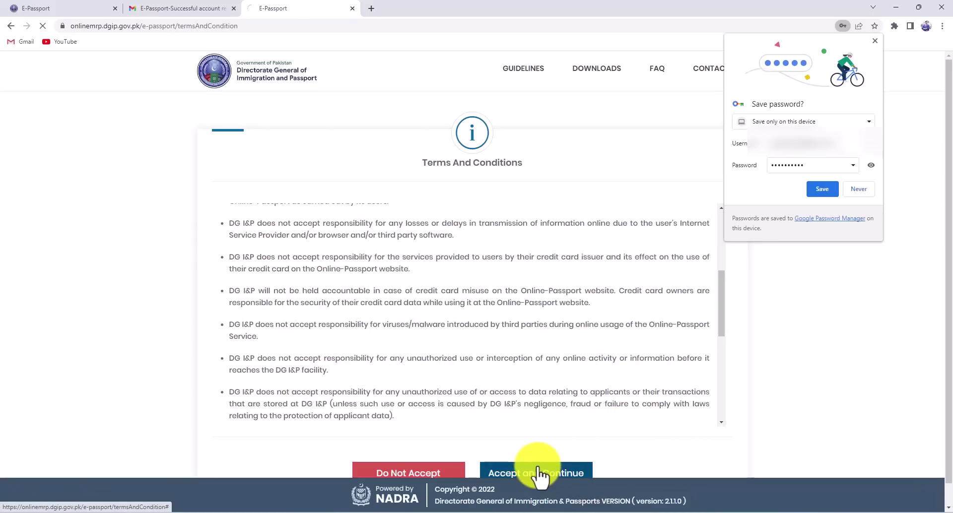
- Accept the terms and continue, declining Chrome's offer to save the password
click(539, 476)
click(866, 190)
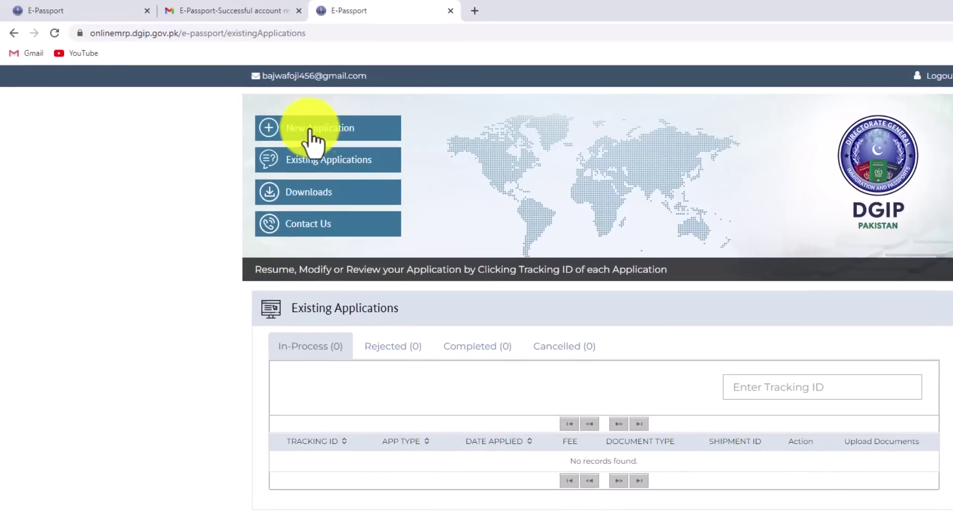
- Start a new application and select Renewal of passport for Pakistanis residing abroad
click(304, 131)
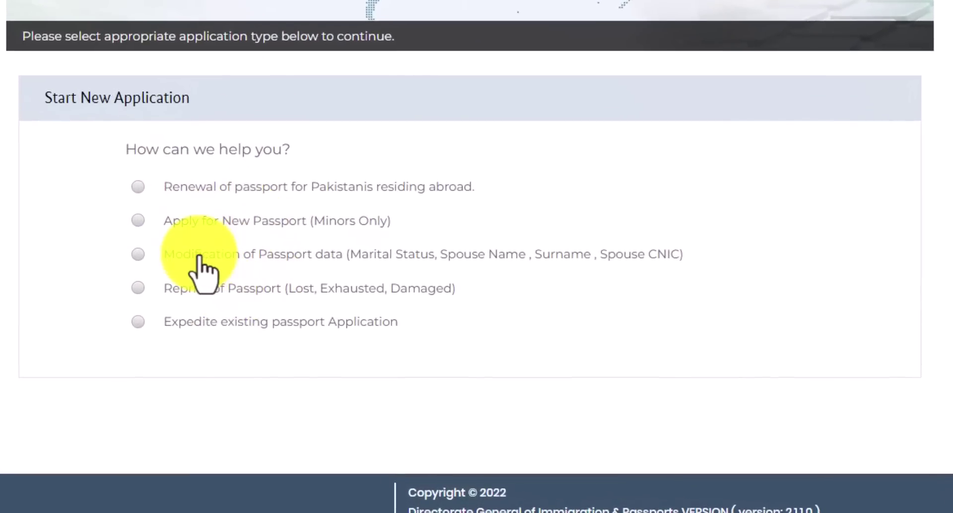
click(180, 253)
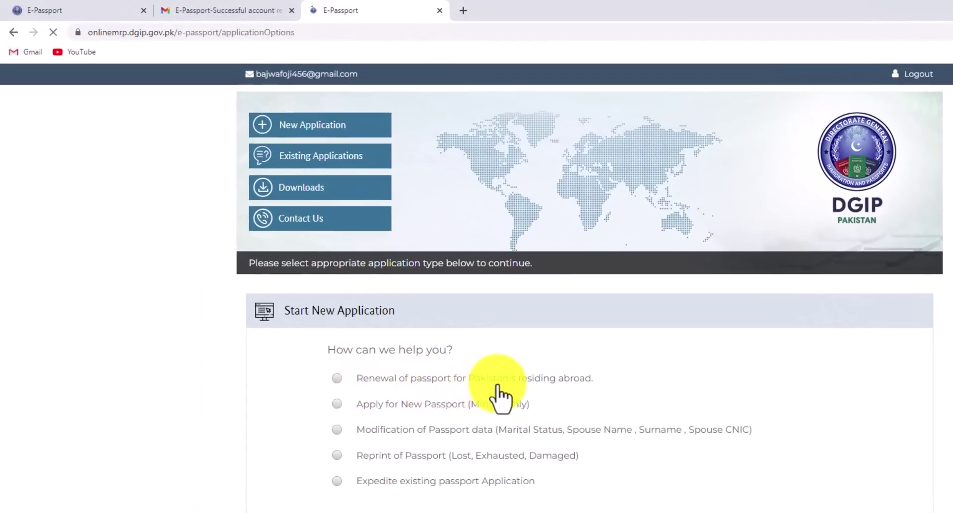
click(337, 379)
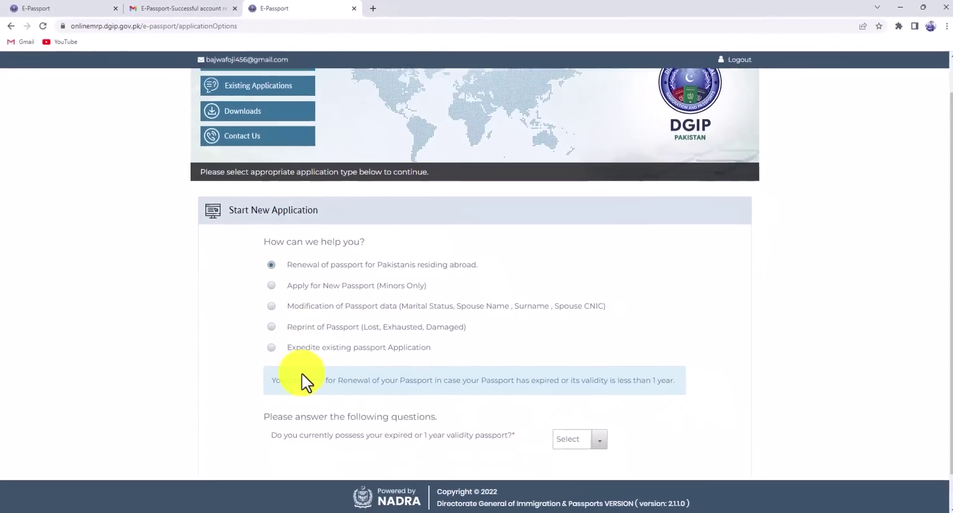
- Answer Yes to possessing the expired passport
scroll(356, 443, down, 1)
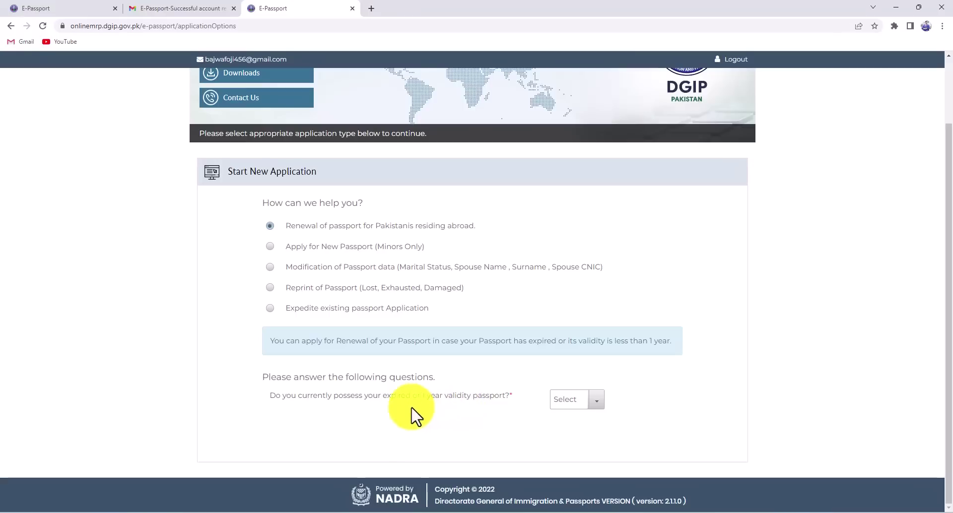
drag(272, 396, 510, 398)
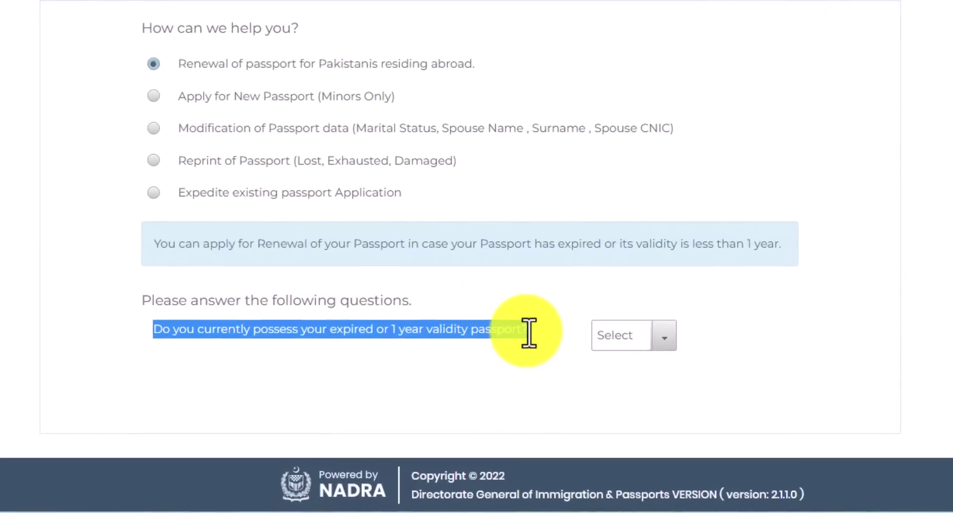
click(544, 337)
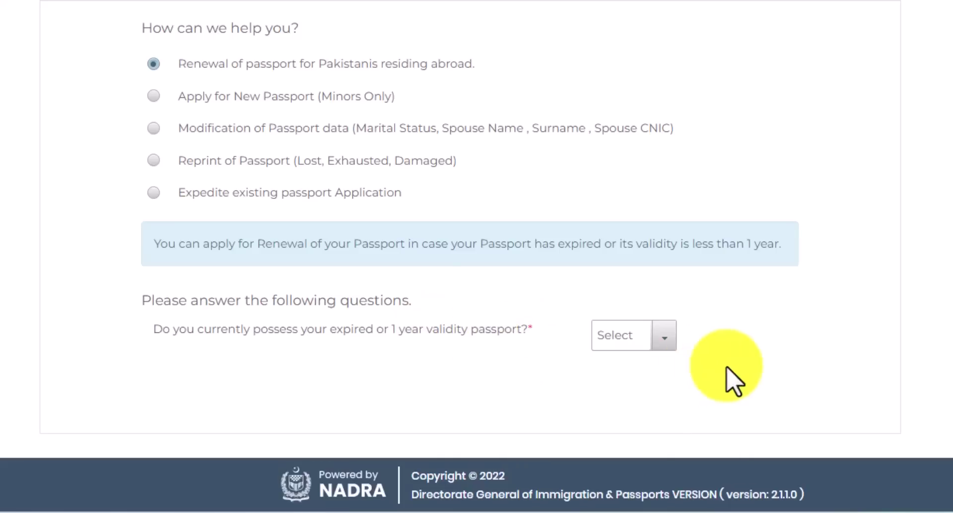
click(655, 363)
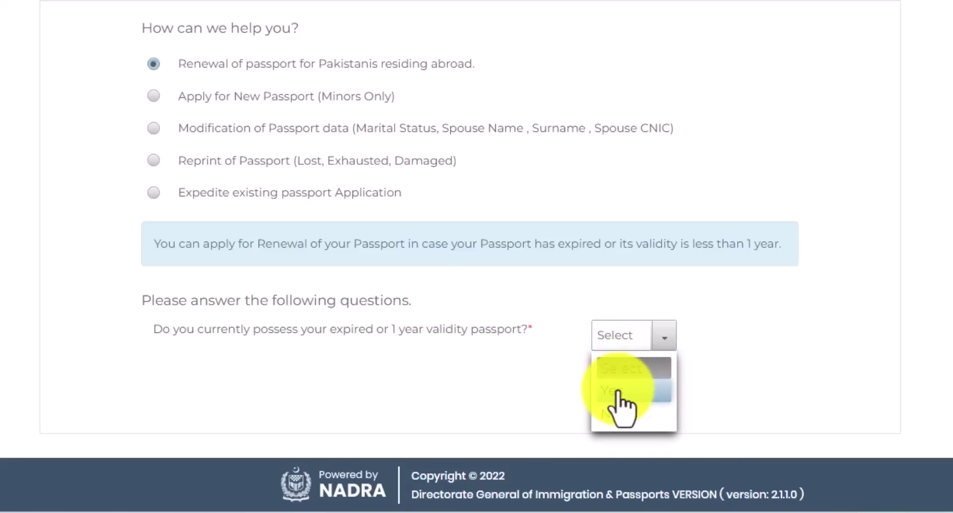
click(625, 376)
- Answer No to needing any modifications to the passport
scroll(626, 376, down, 1)
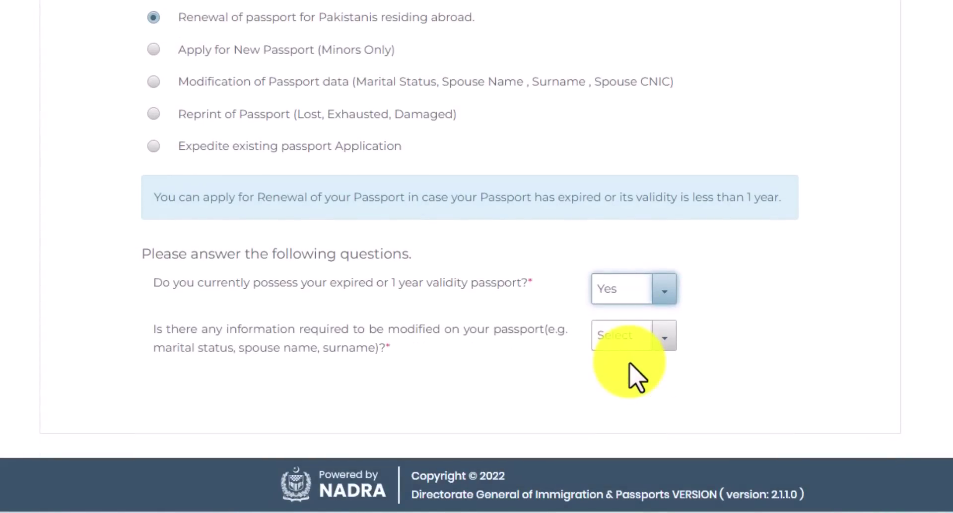
drag(149, 330, 393, 357)
click(415, 362)
triple_click(305, 330)
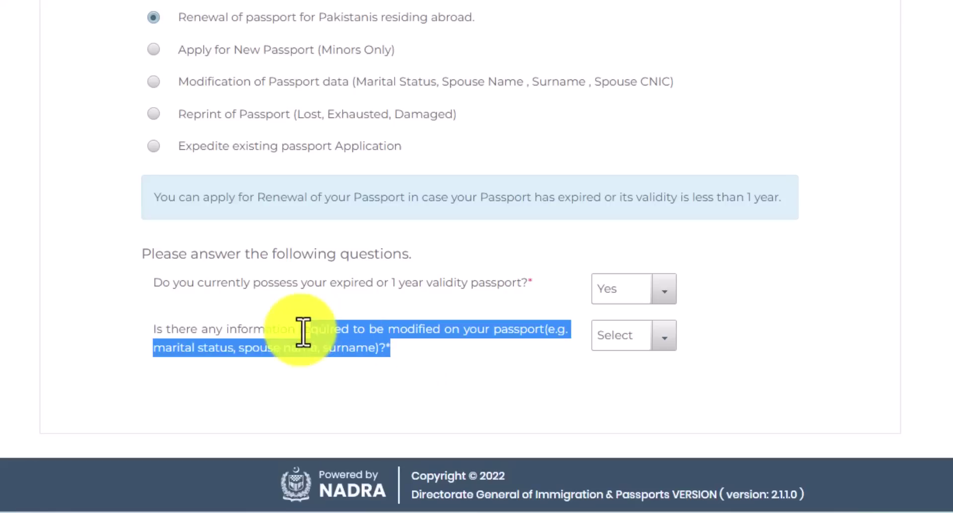
click(362, 383)
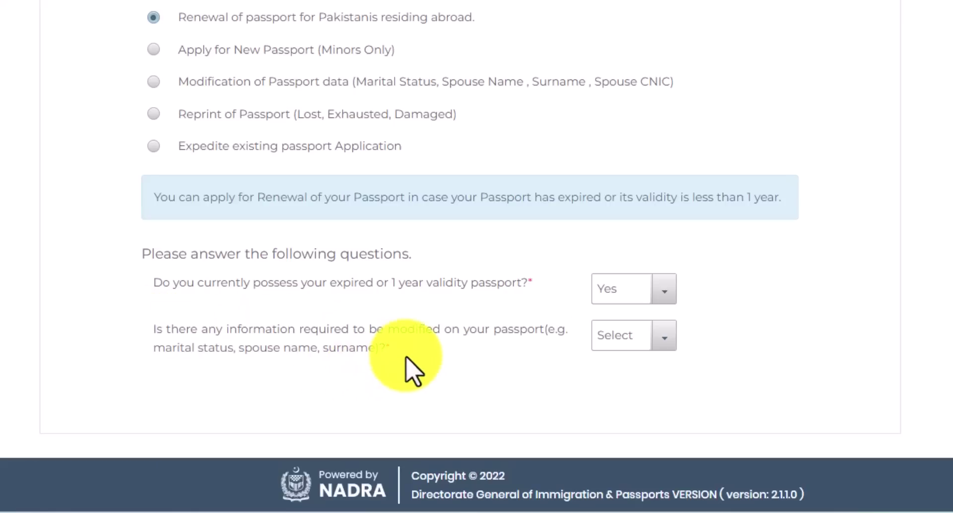
drag(411, 368, 149, 325)
click(436, 384)
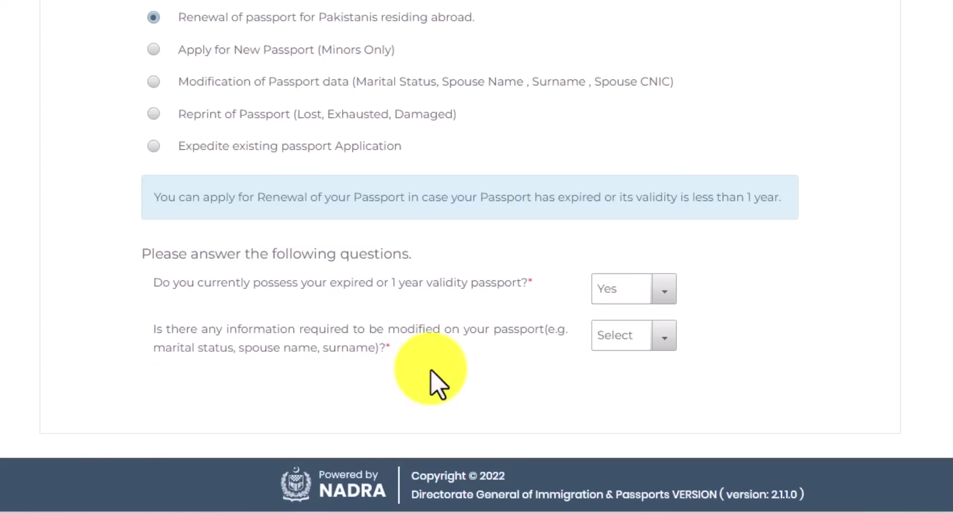
click(630, 342)
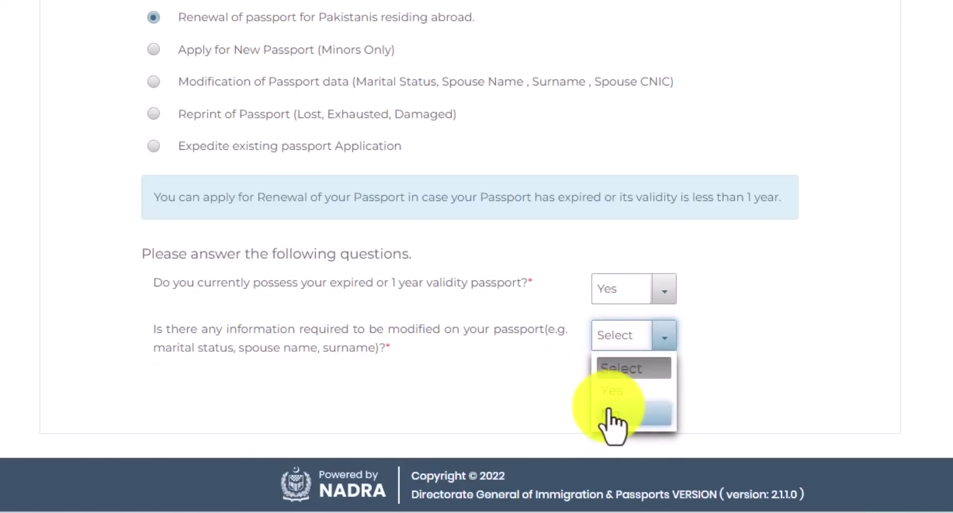
click(612, 419)
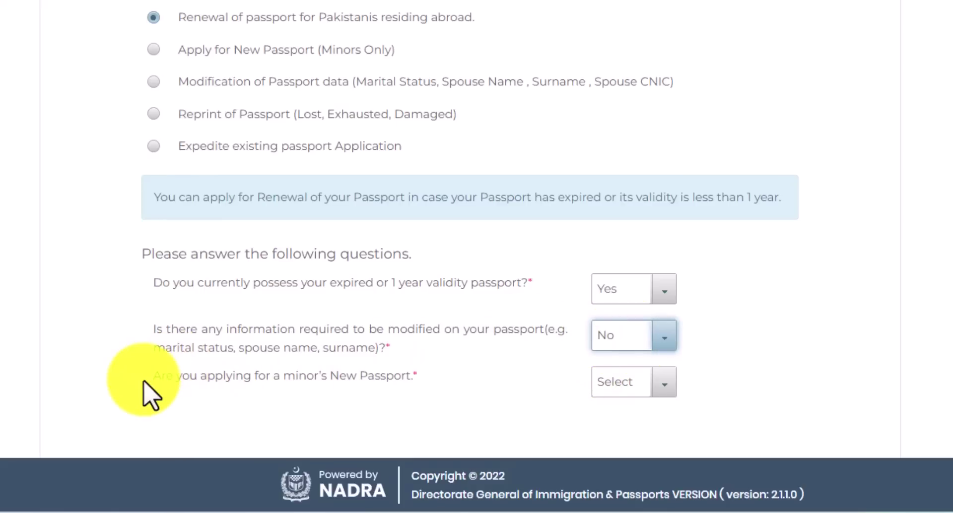
- Answer No to applying for a minor's new passport
drag(145, 377, 426, 385)
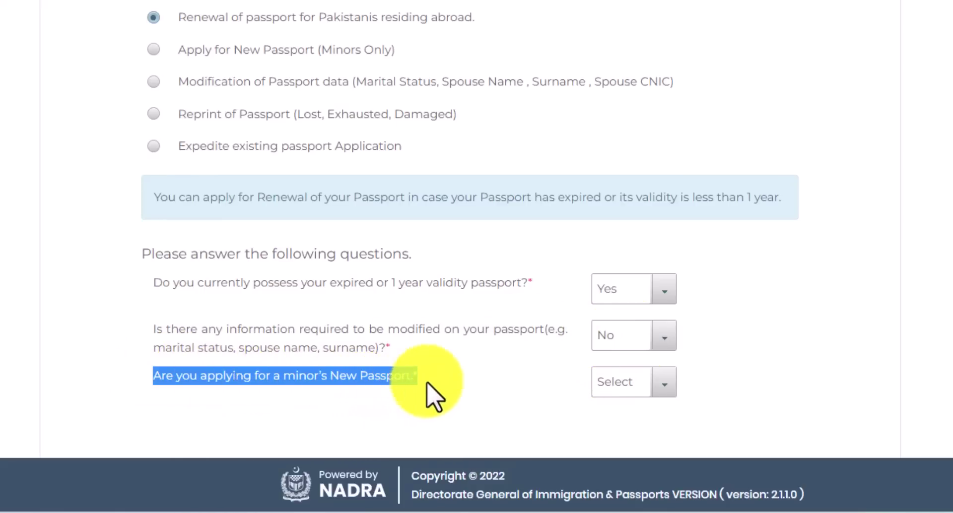
click(464, 385)
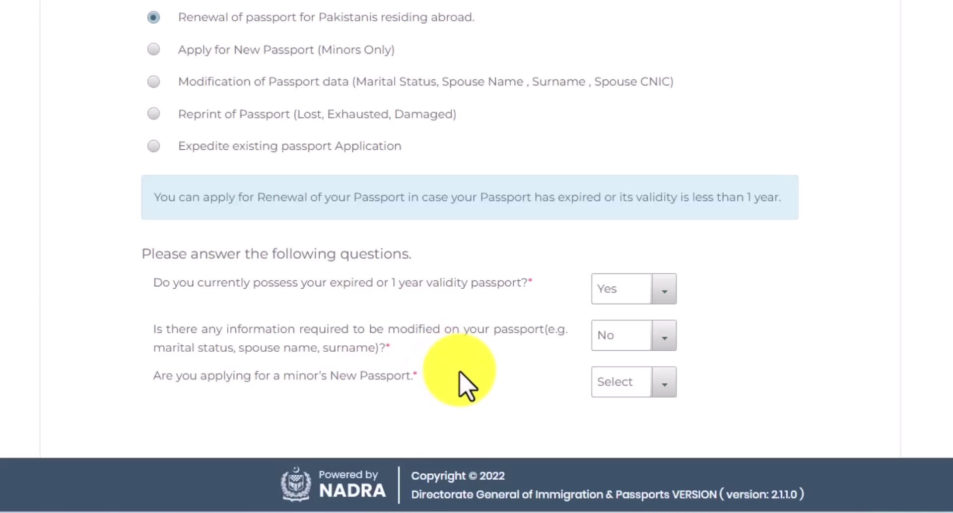
click(617, 392)
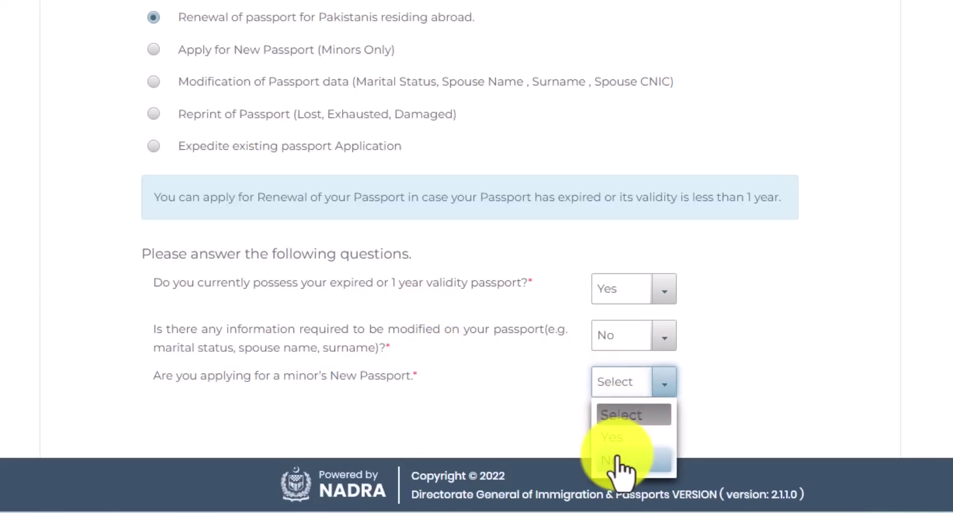
click(616, 460)
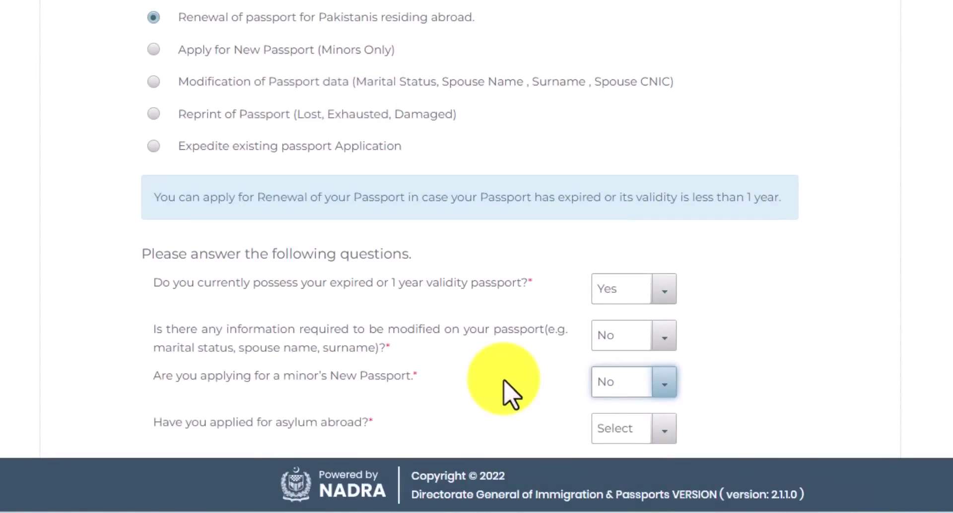
- Answer No to 'Have you applied for asylum abroad?', correcting an initial Yes
scroll(471, 228, down, 2)
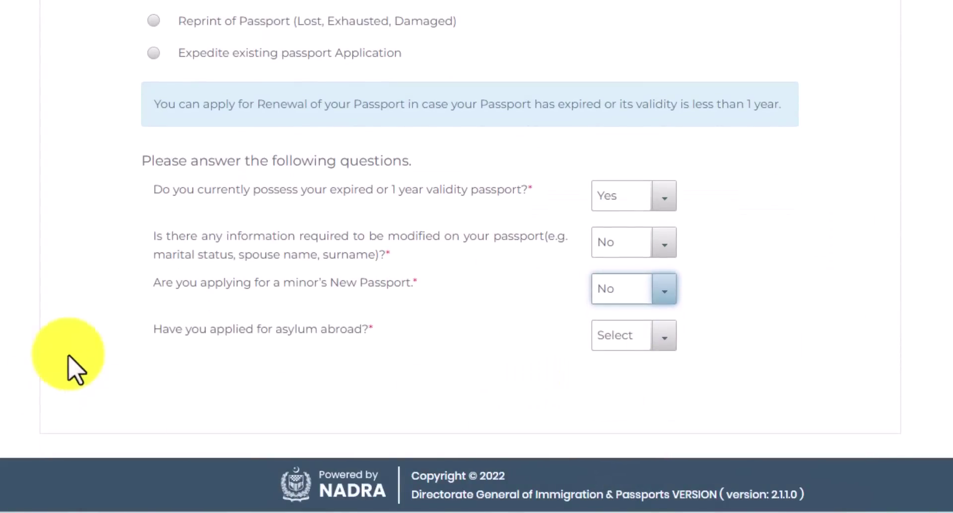
drag(152, 329, 417, 343)
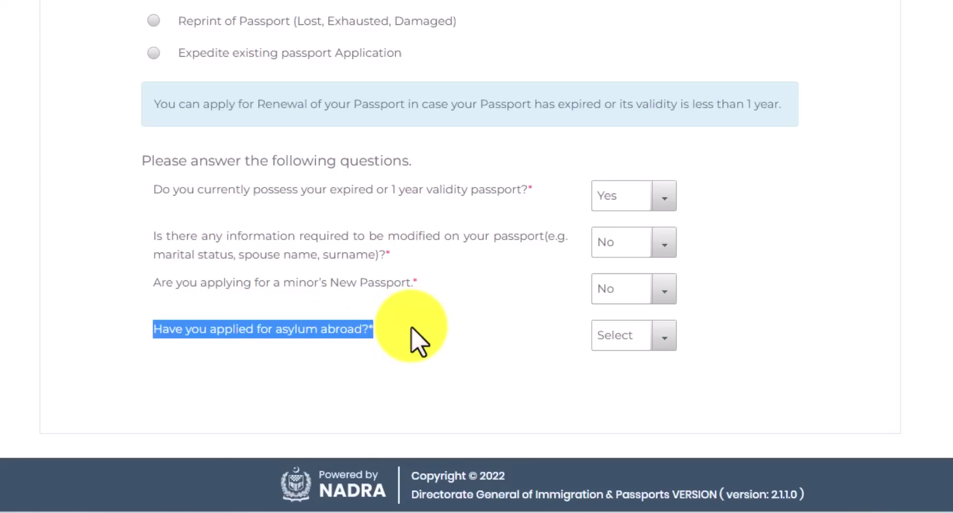
click(497, 352)
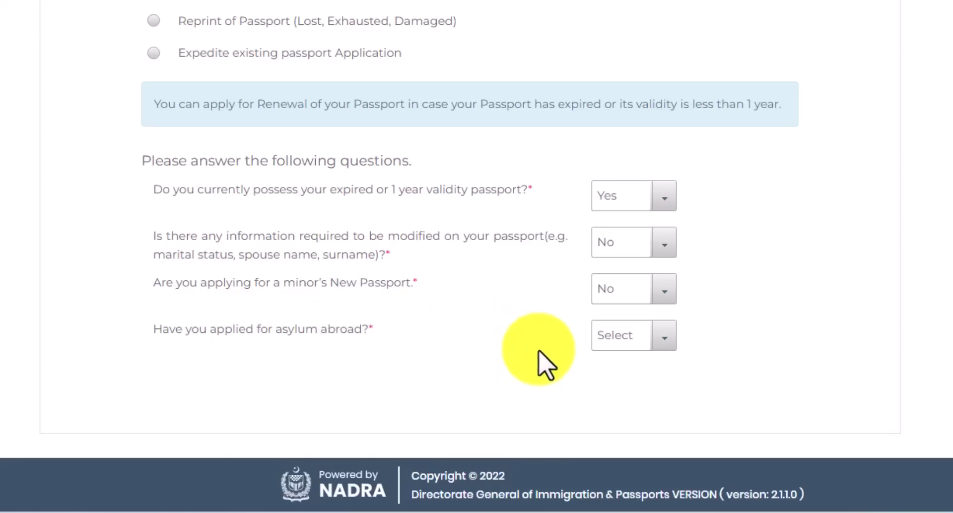
click(632, 348)
click(643, 377)
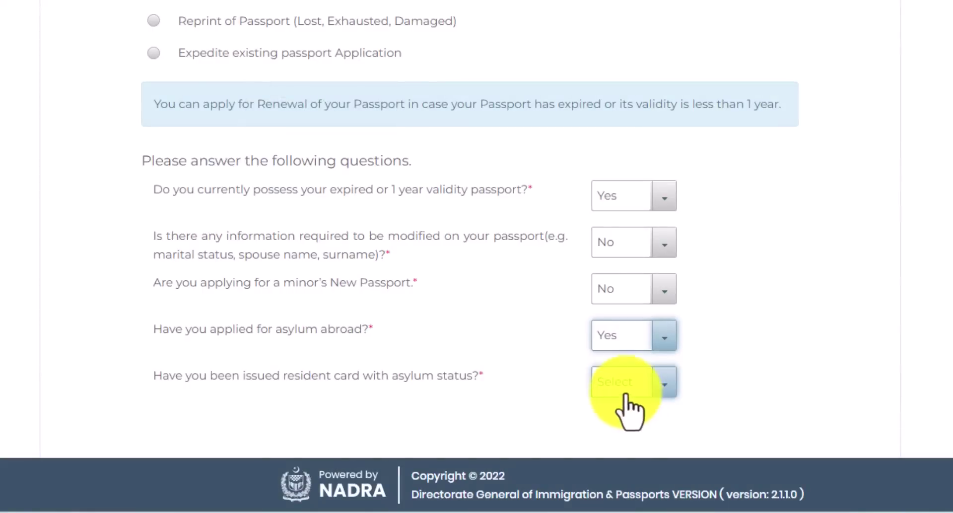
click(601, 348)
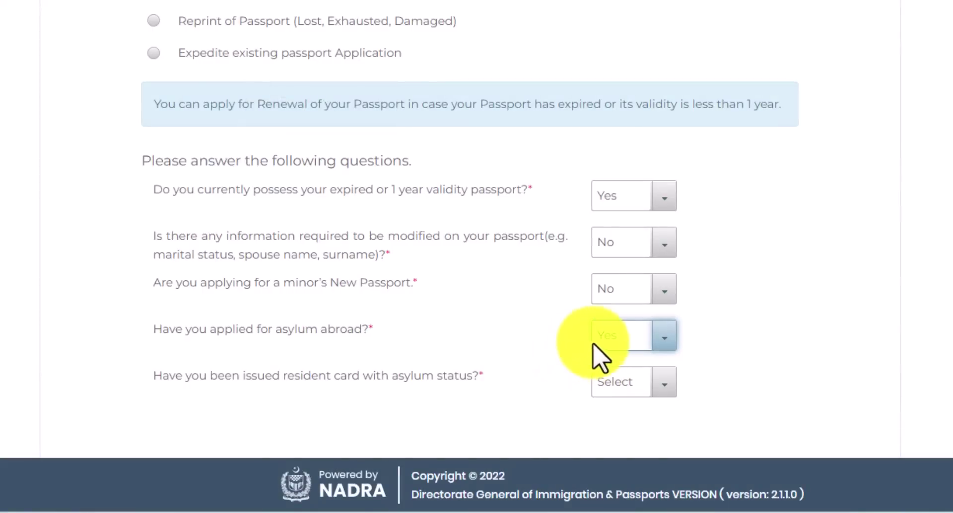
click(616, 412)
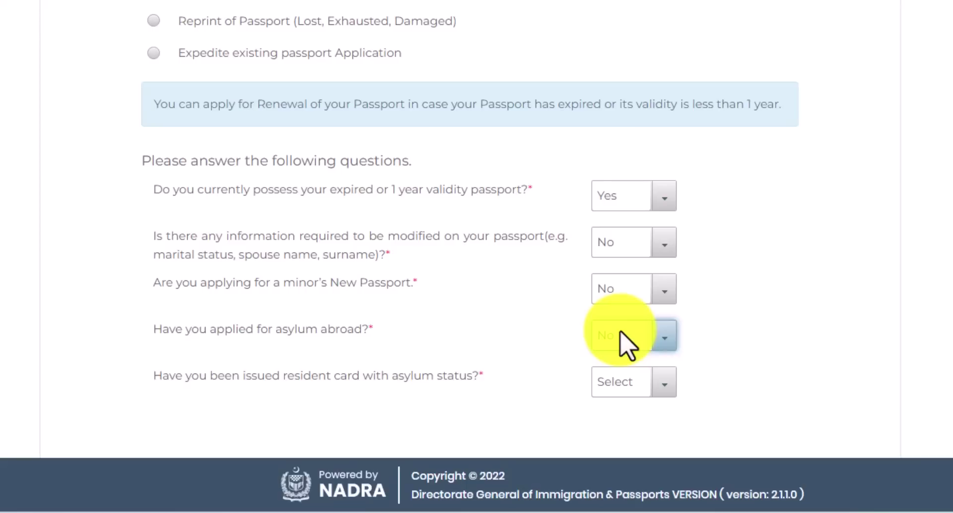
- Answer No to the resident card with asylum status question
drag(155, 376, 425, 381)
click(425, 379)
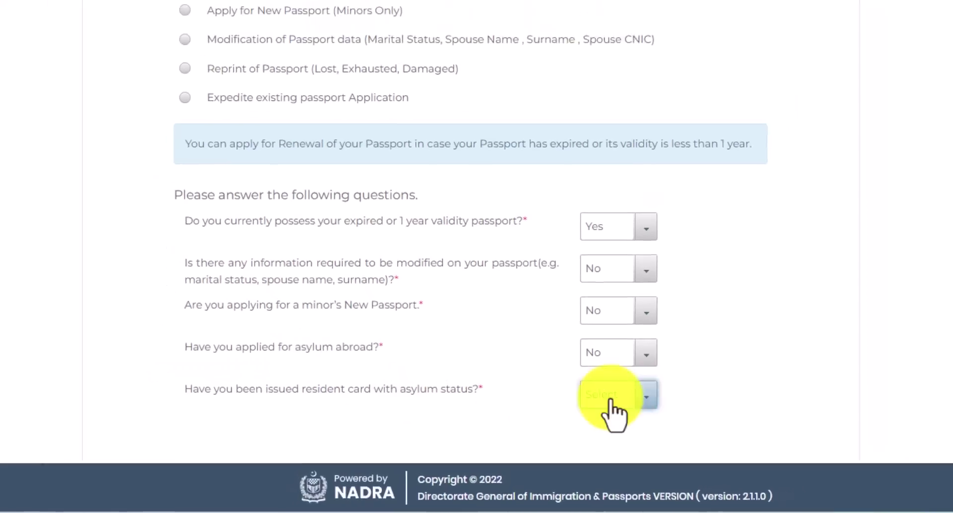
click(611, 403)
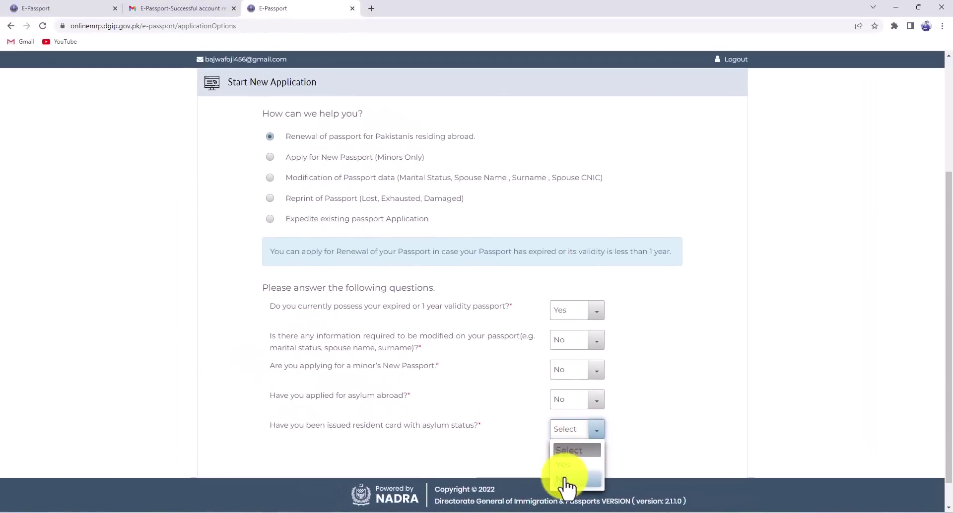
click(601, 469)
scroll(938, 298, down, 2)
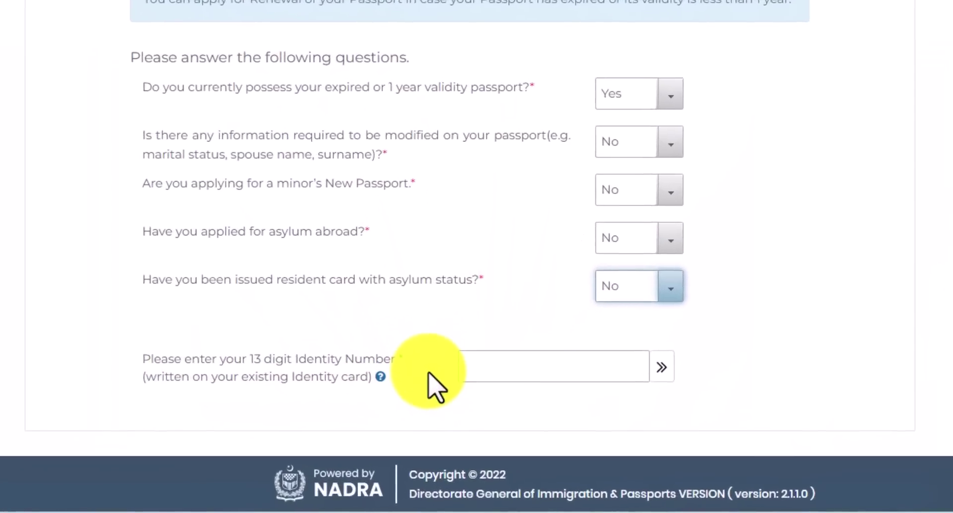
- Enter the applicant's 13-digit CNIC identity number and verify it
click(462, 365)
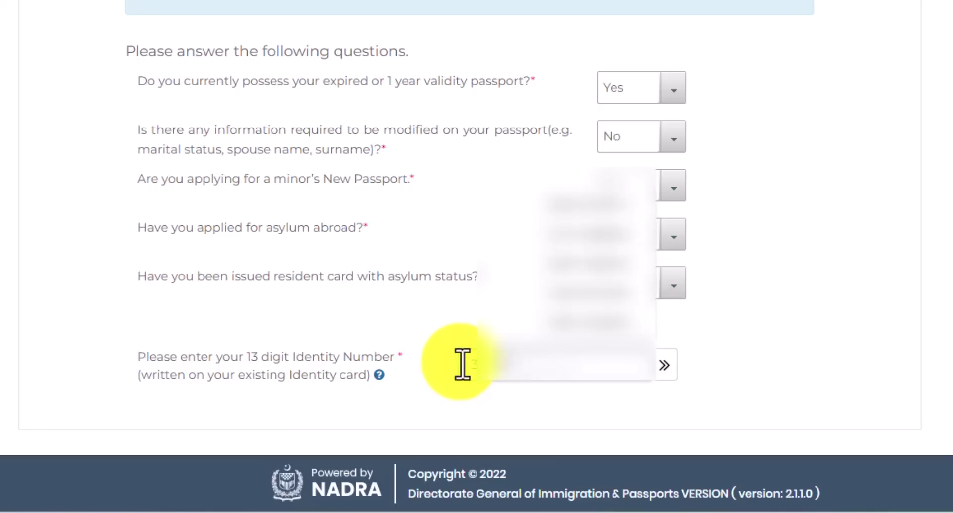
text(1)
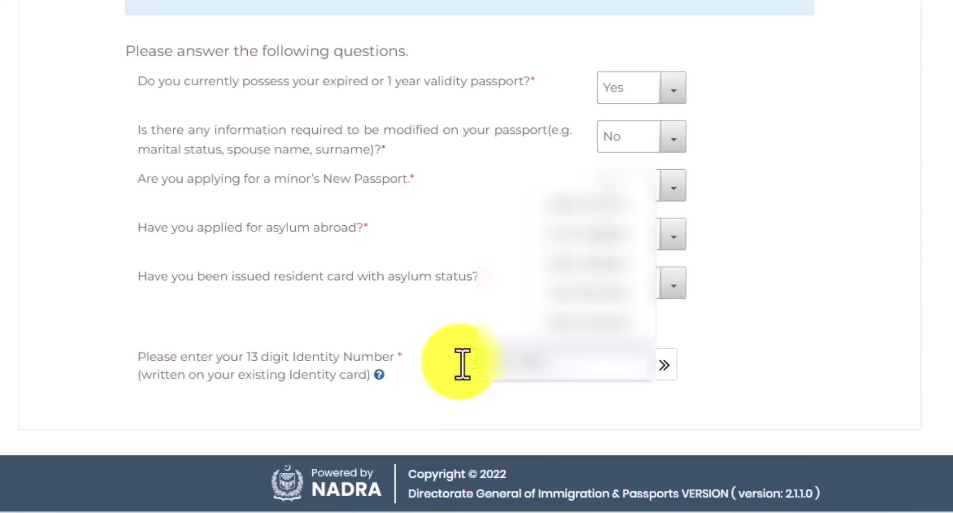
text(123)
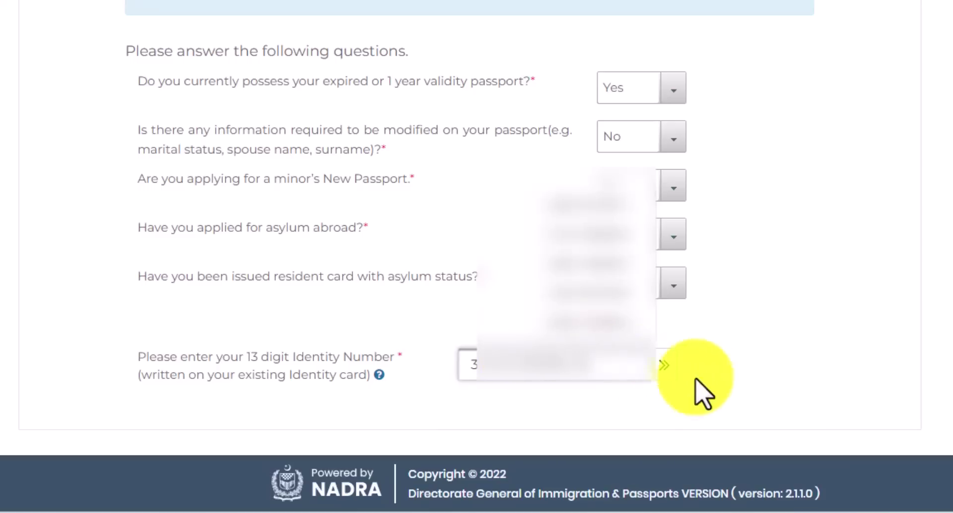
click(667, 374)
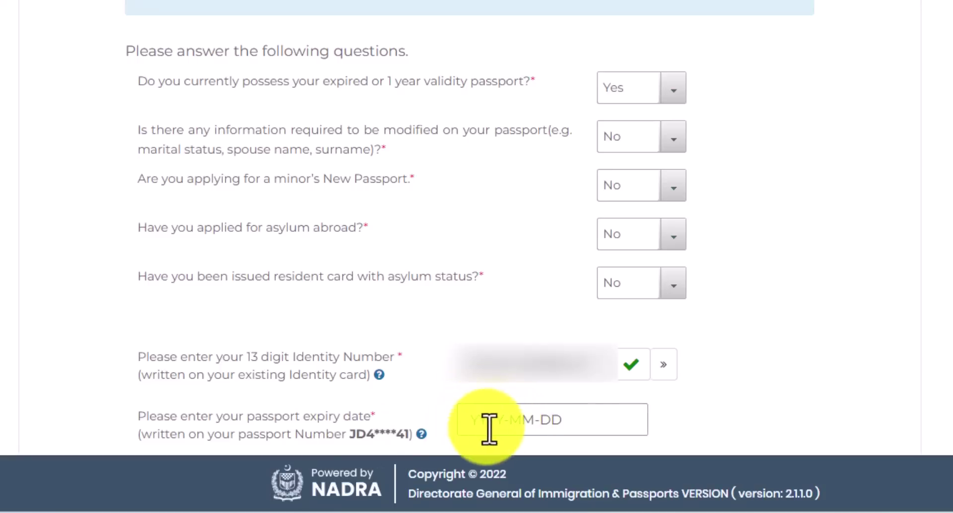
- Set the passport expiry date to 10 October 2023 and start the renewal application
click(513, 425)
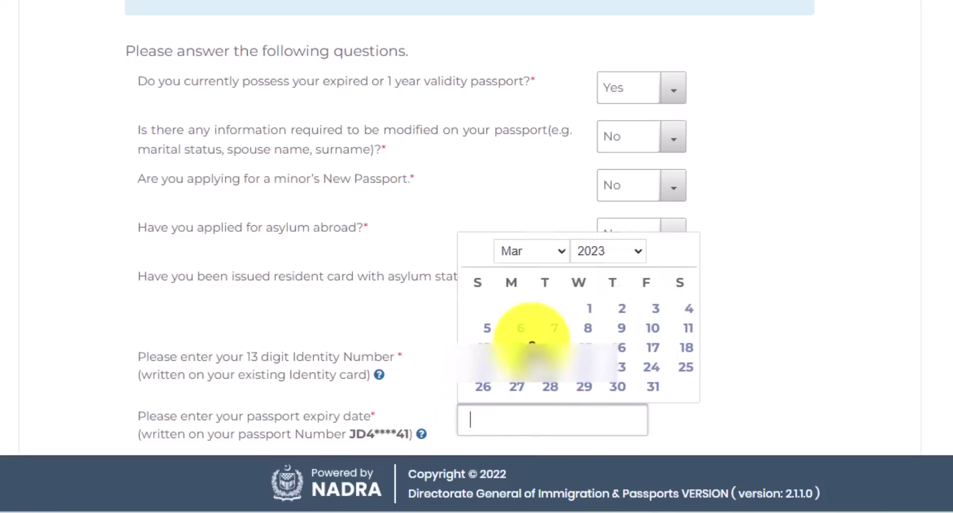
click(549, 261)
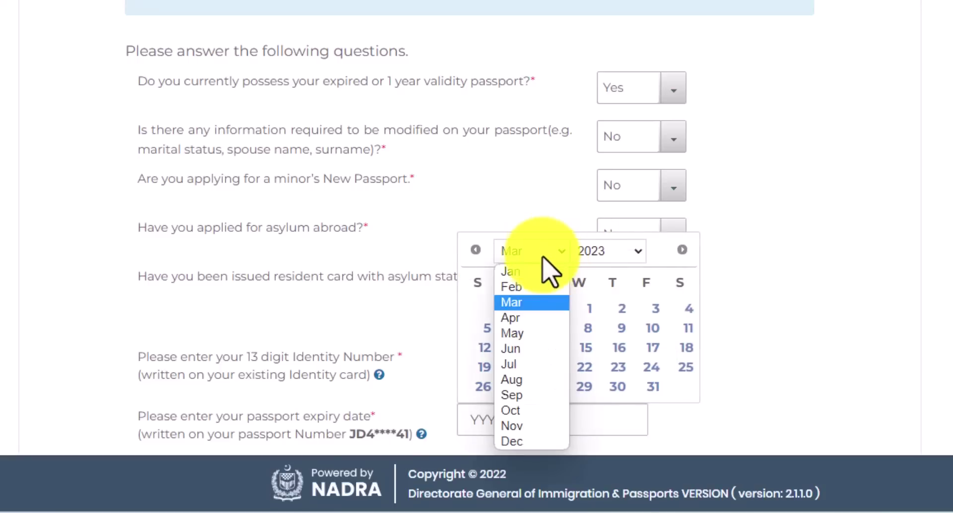
click(525, 408)
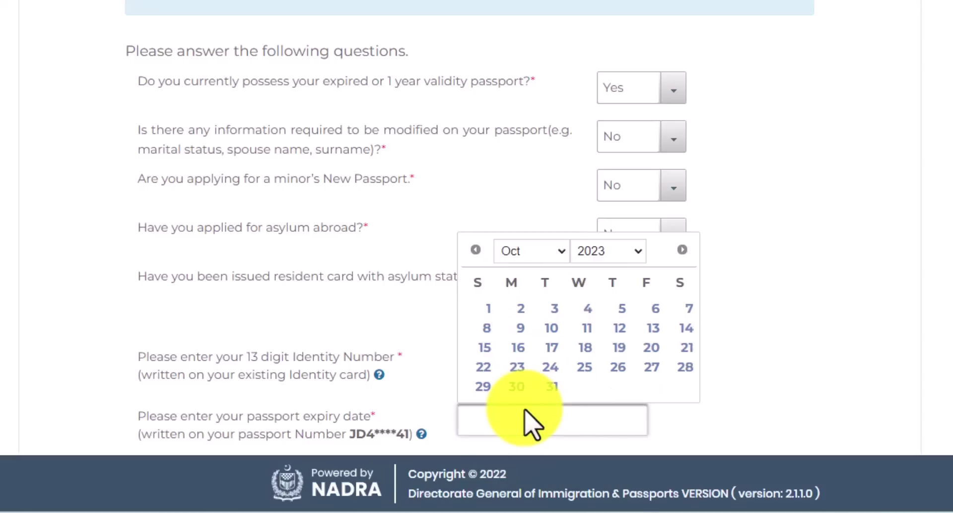
click(552, 329)
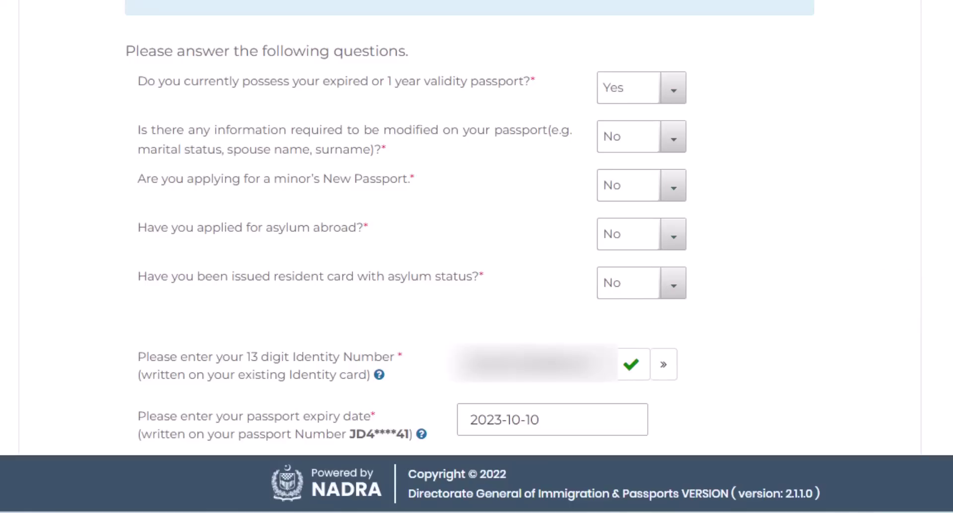
scroll(470, 220, down, 3)
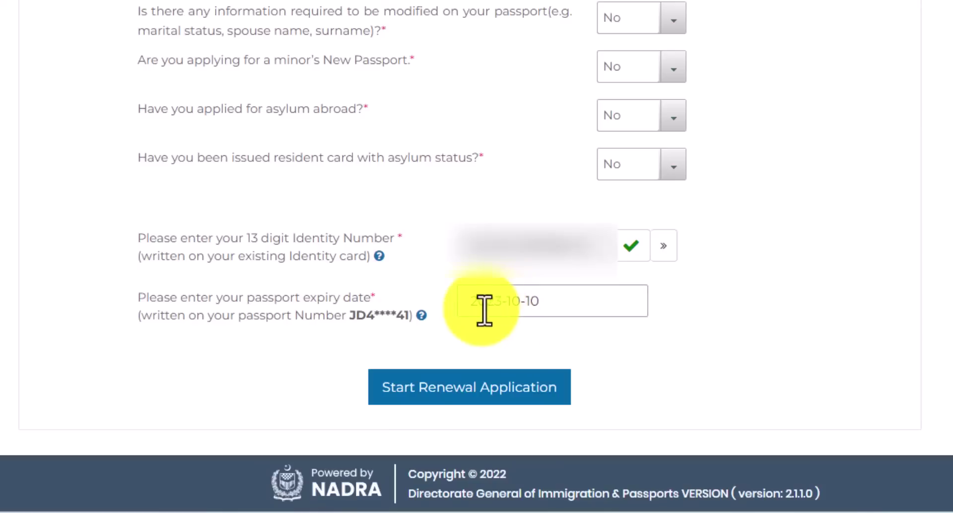
click(449, 393)
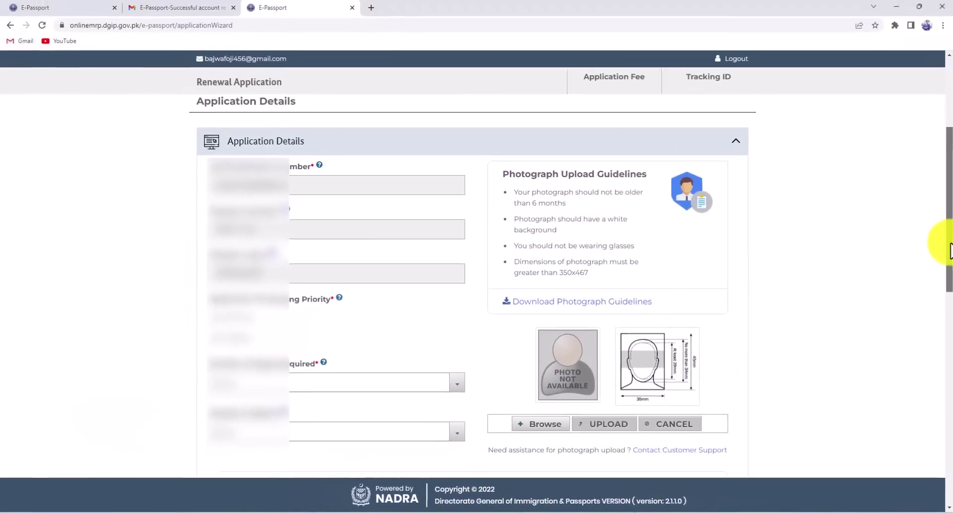
- Choose Normal priority, a 36 Page Booklet and 5 Years passport validity
drag(951, 239, 951, 249)
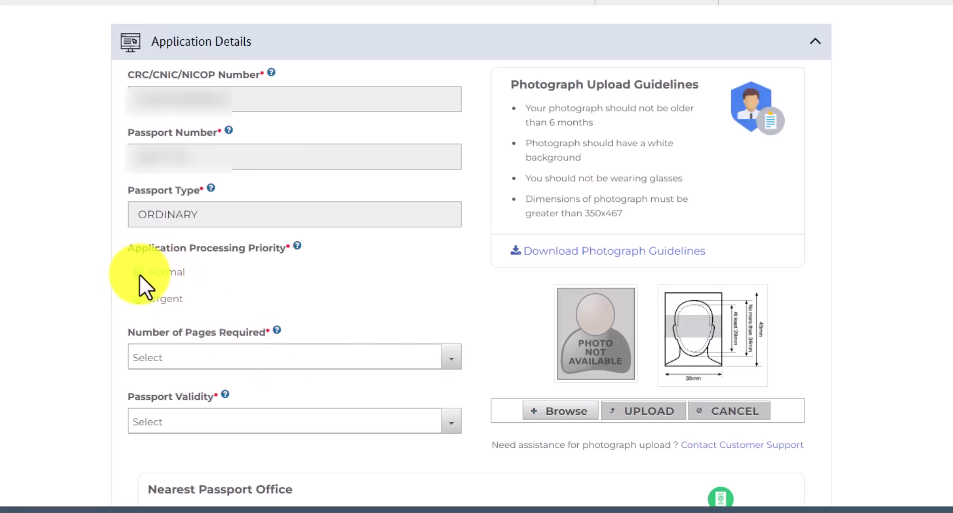
click(139, 273)
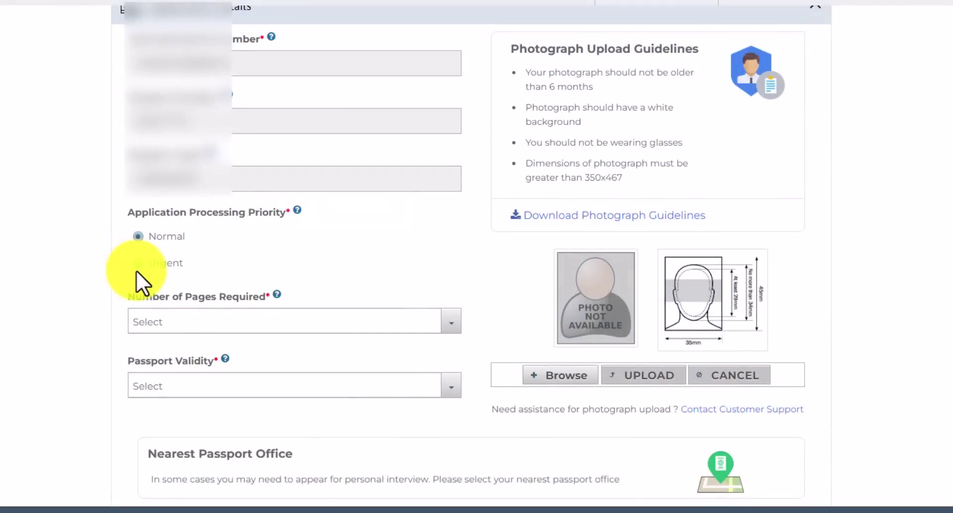
click(164, 328)
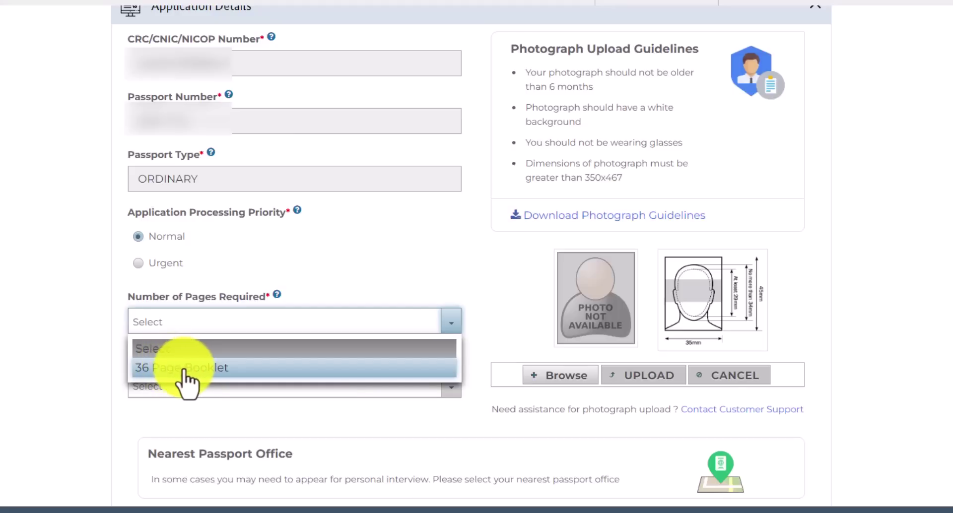
click(184, 372)
scroll(187, 324, down, 1)
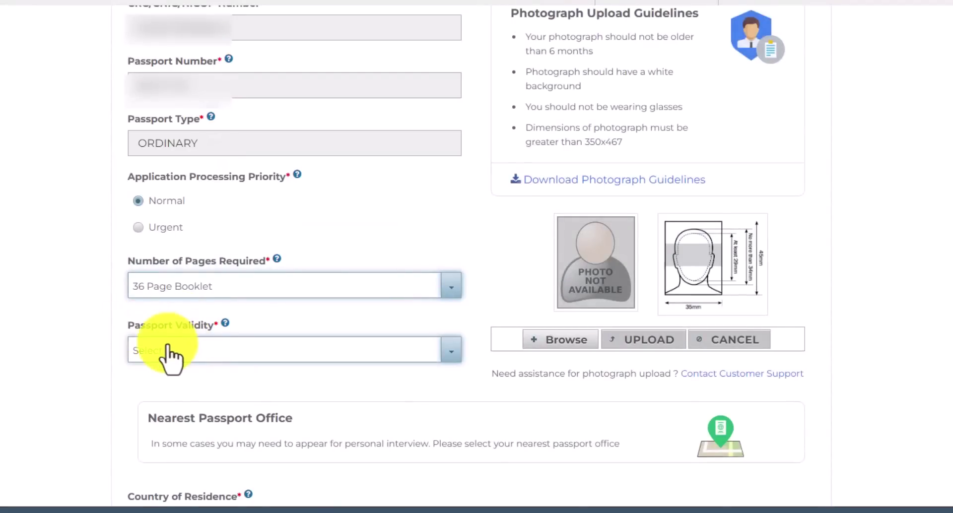
click(162, 353)
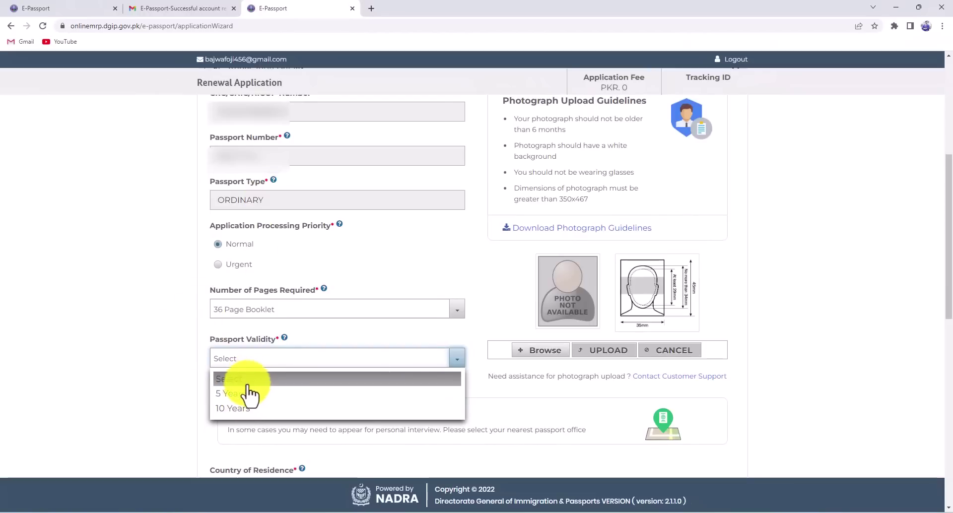
click(231, 393)
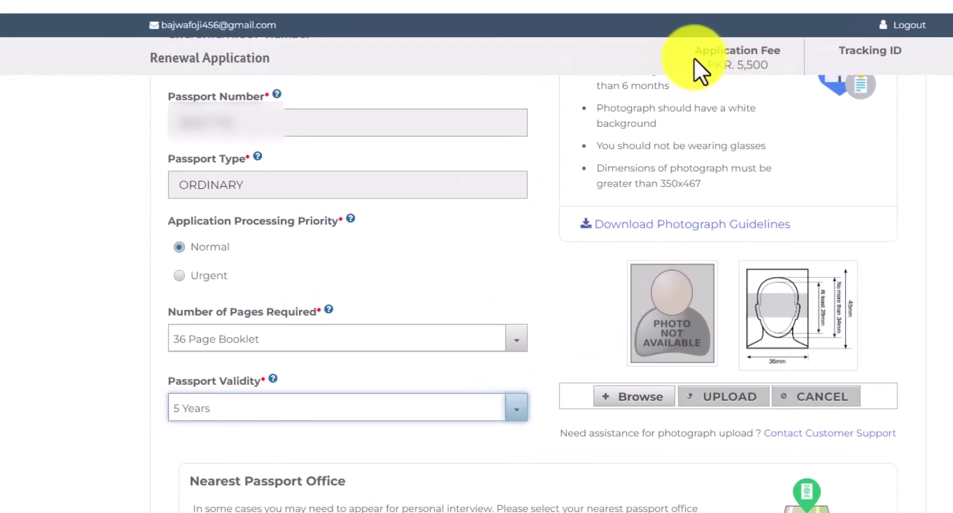
drag(691, 52, 752, 66)
click(753, 65)
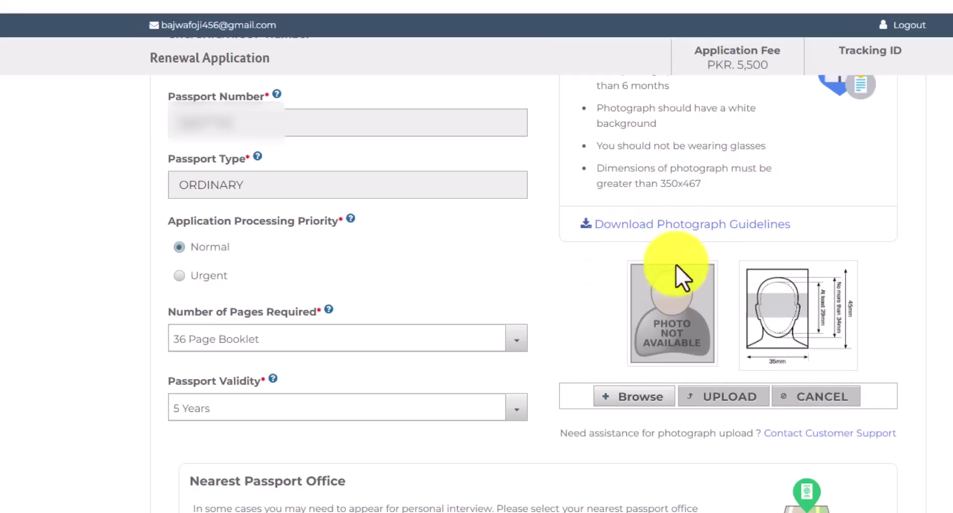
- Preview the Picture file and select it as the photograph to upload
click(630, 403)
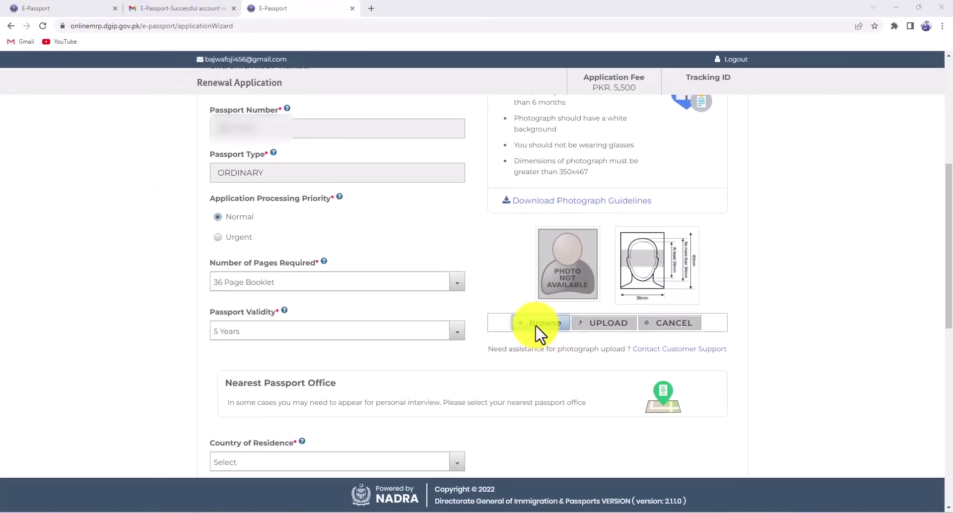
click(502, 330)
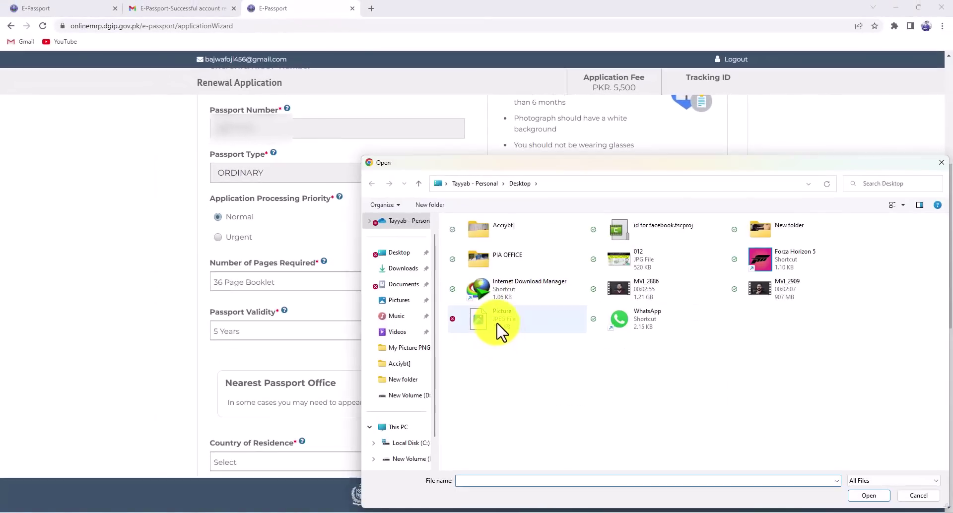
right_click(497, 326)
click(528, 98)
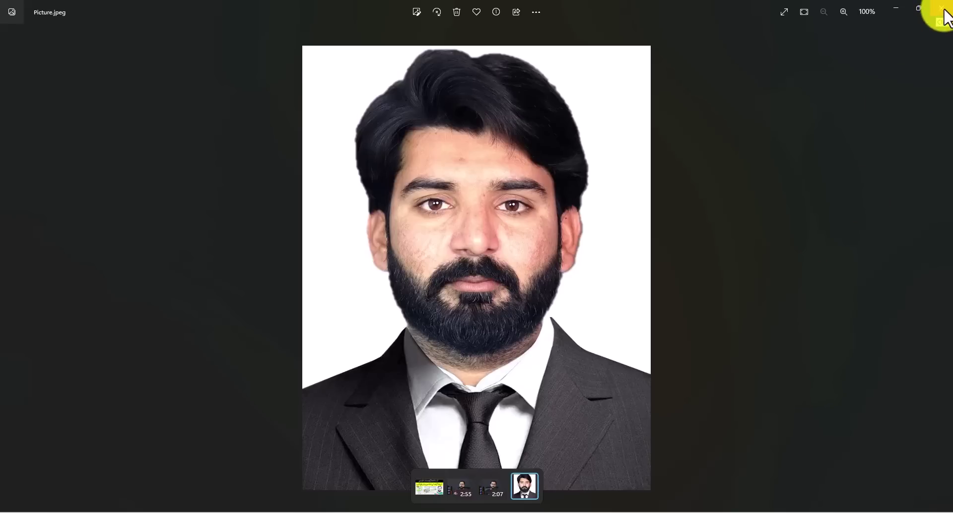
click(946, 18)
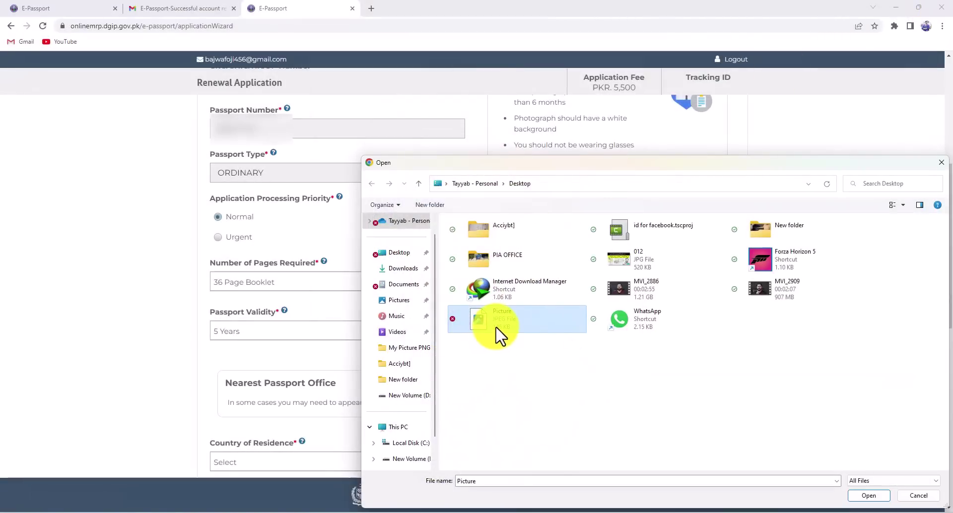
double_click(497, 325)
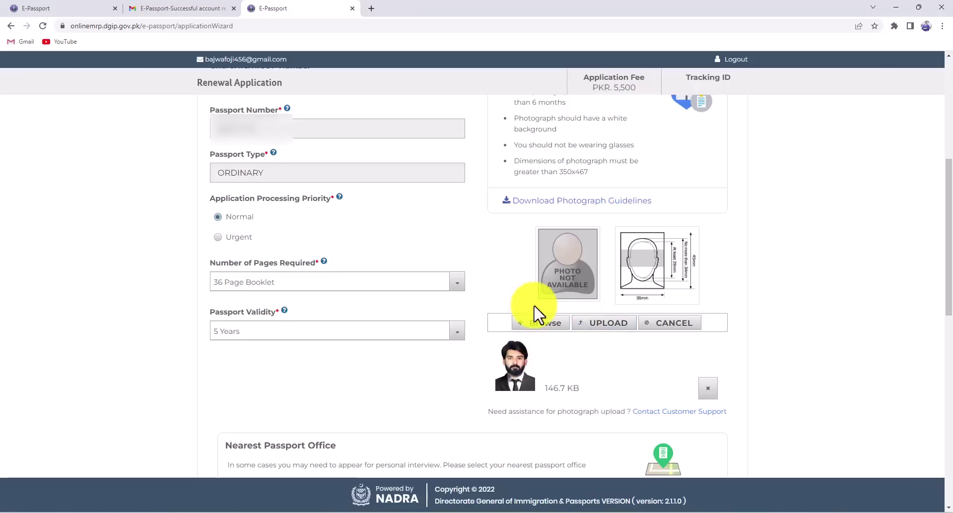
- Upload the photo and check the 'Your photo meets the specification' message
click(601, 324)
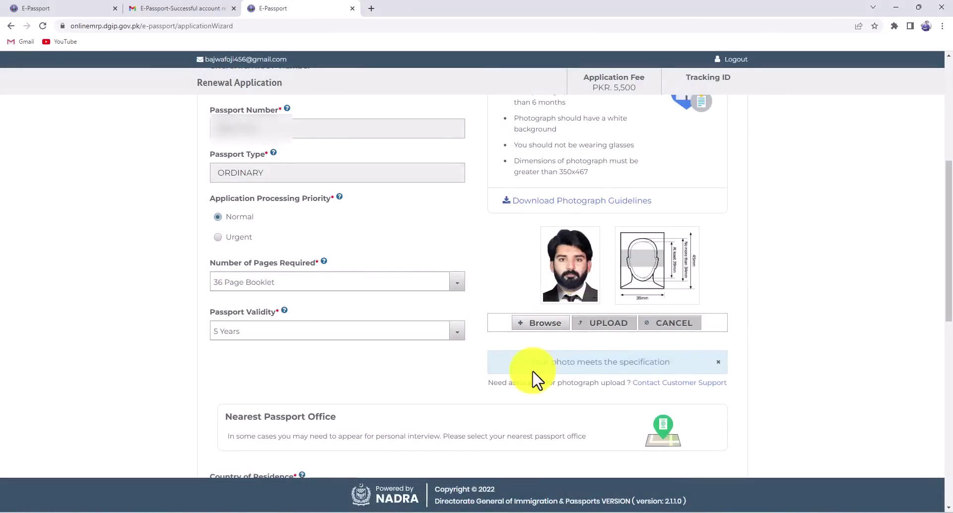
drag(533, 373, 666, 370)
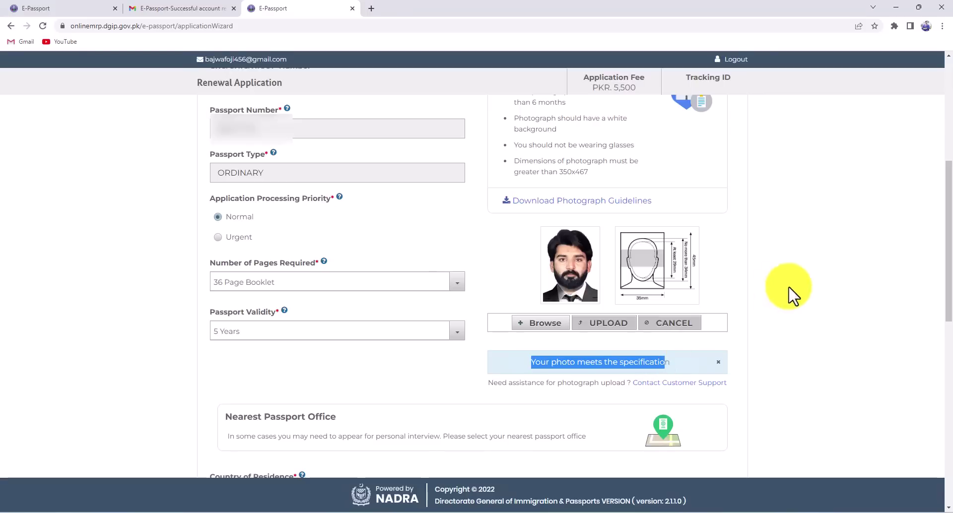
click(818, 272)
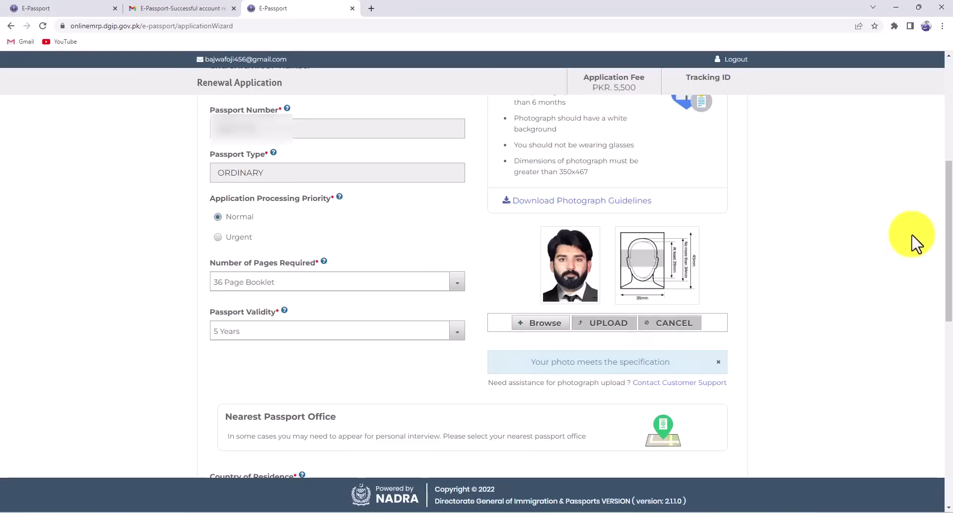
drag(950, 232, 951, 304)
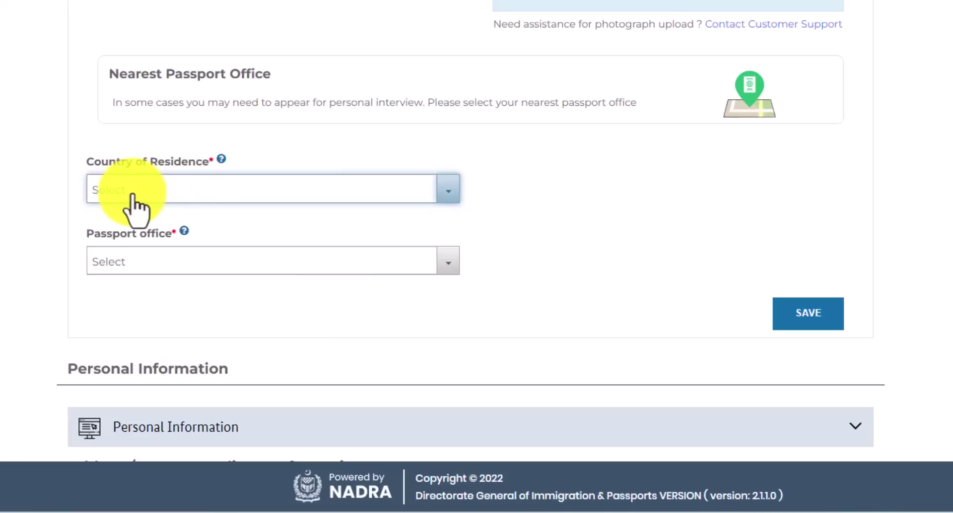
- Set country of residence to Saudi Arabia and passport office to Jeddah
click(139, 198)
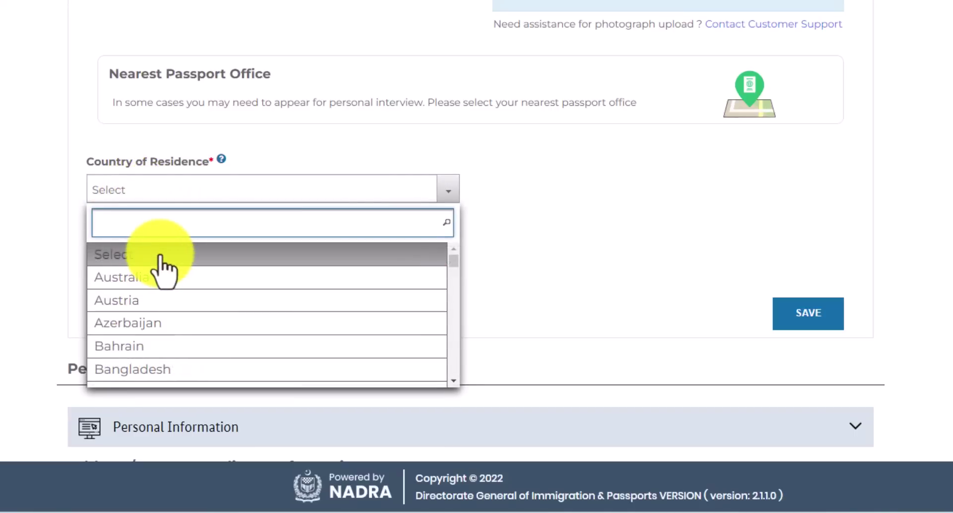
text(SA)
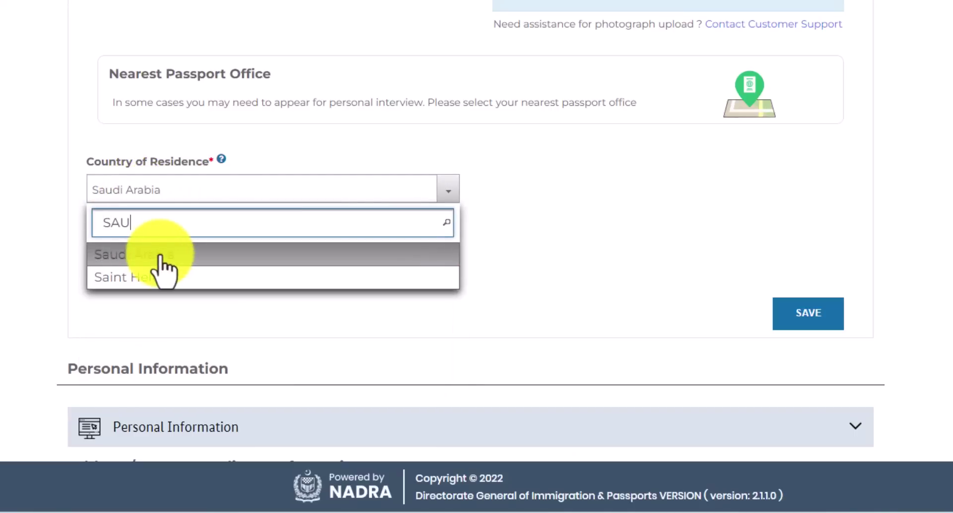
text(U)
click(158, 255)
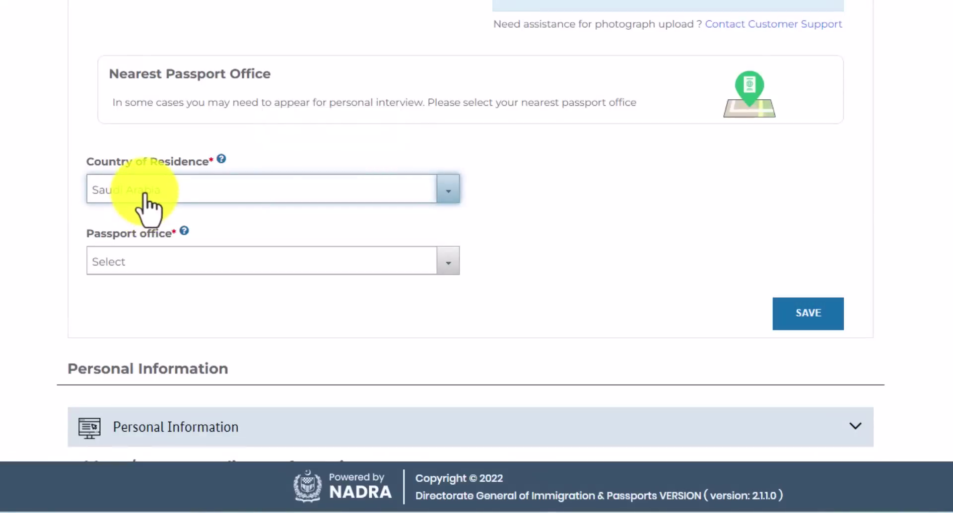
click(142, 263)
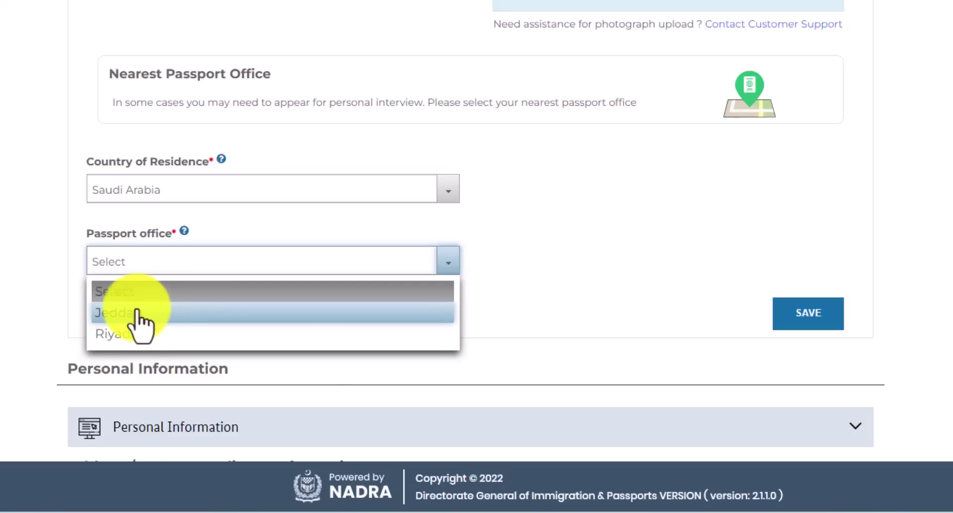
click(140, 313)
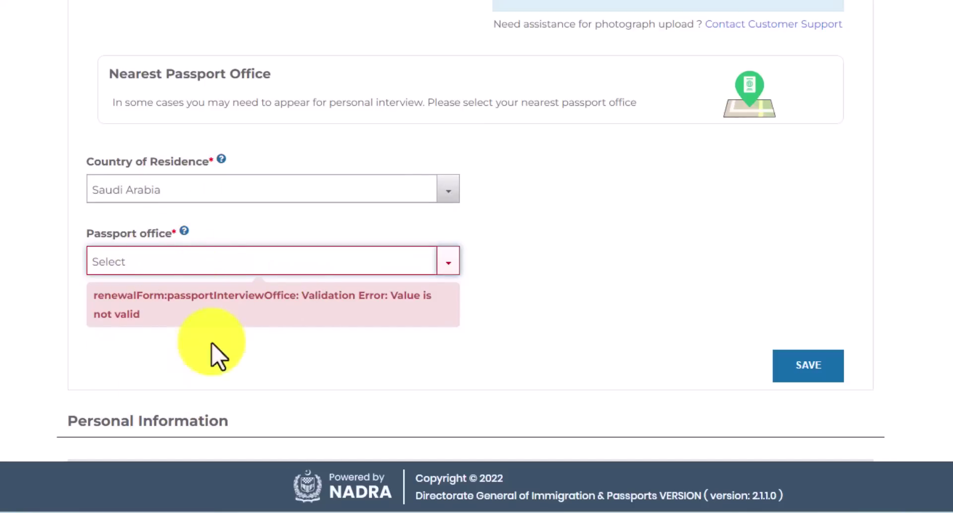
- Clear the empty office list error by switching to Portugal with Lisbon office
click(258, 269)
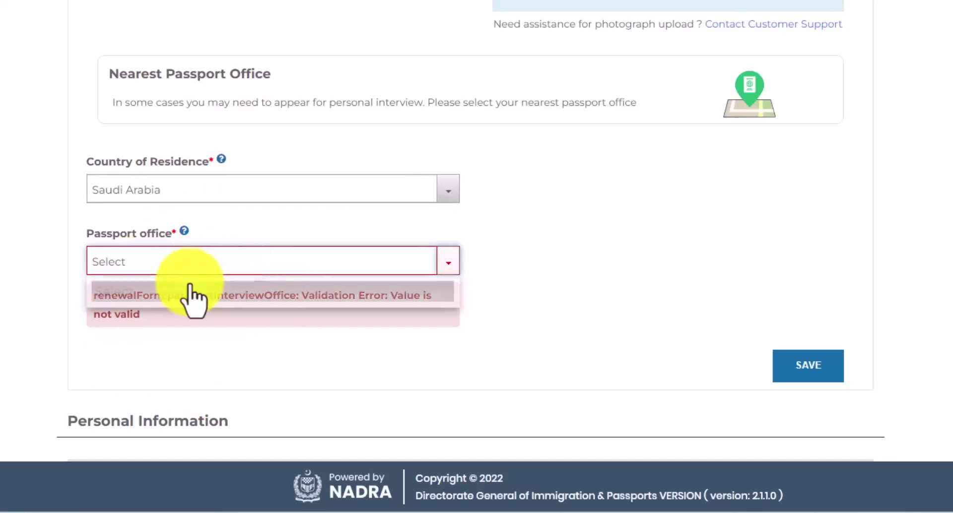
click(165, 263)
click(166, 268)
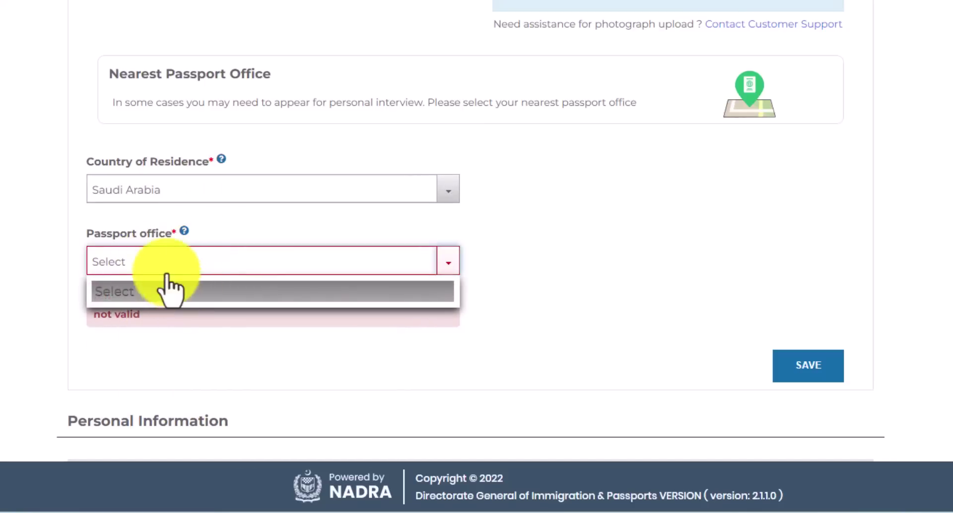
click(159, 271)
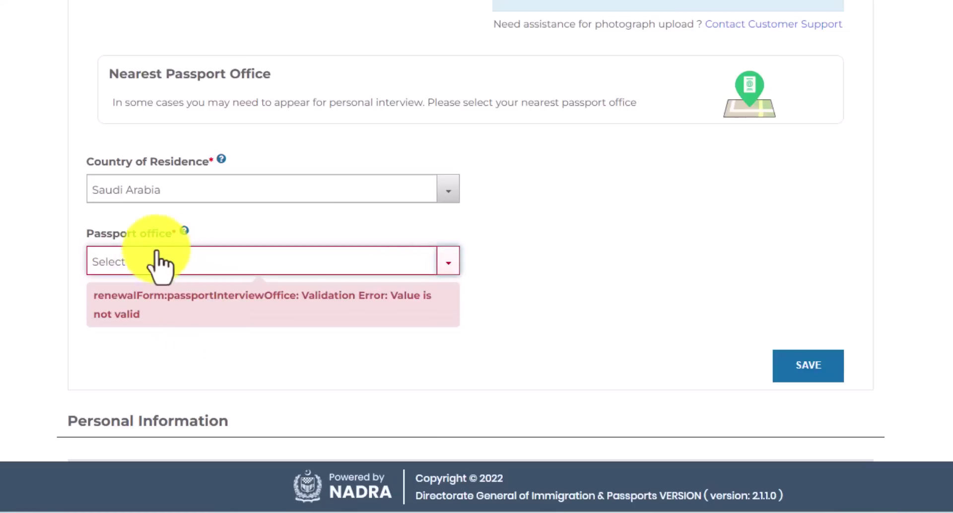
click(146, 203)
scroll(219, 288, down, 10)
click(219, 280)
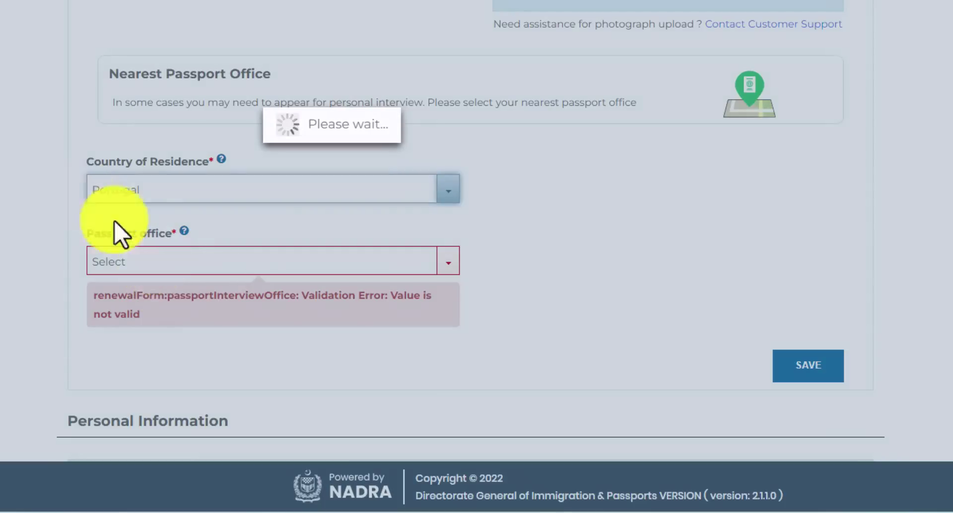
click(122, 261)
click(134, 312)
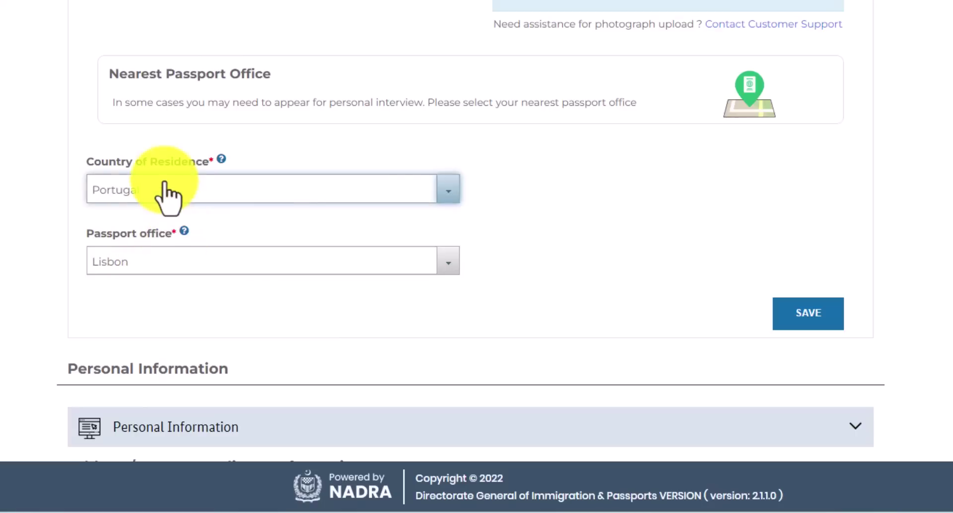
- Reselect Saudi Arabia as country of residence and Jeddah as passport office
click(154, 196)
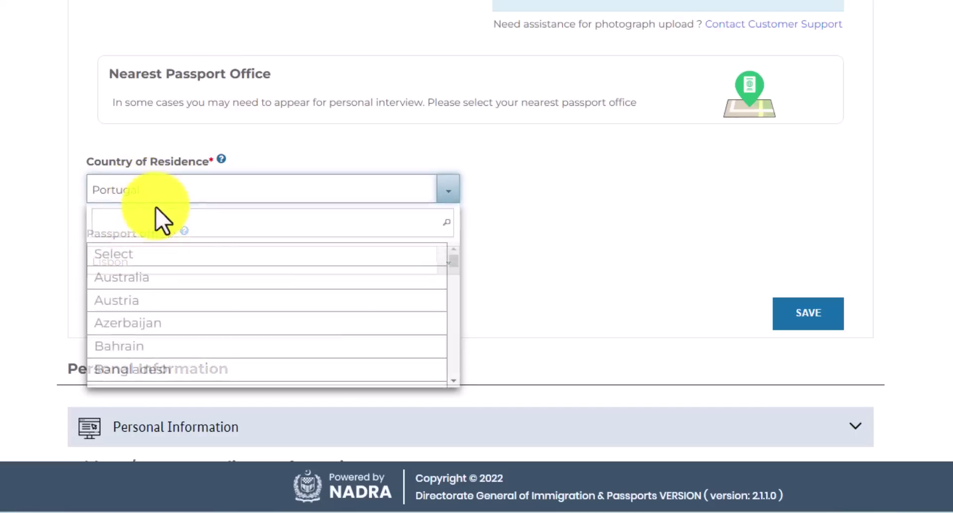
text(SAU)
click(164, 253)
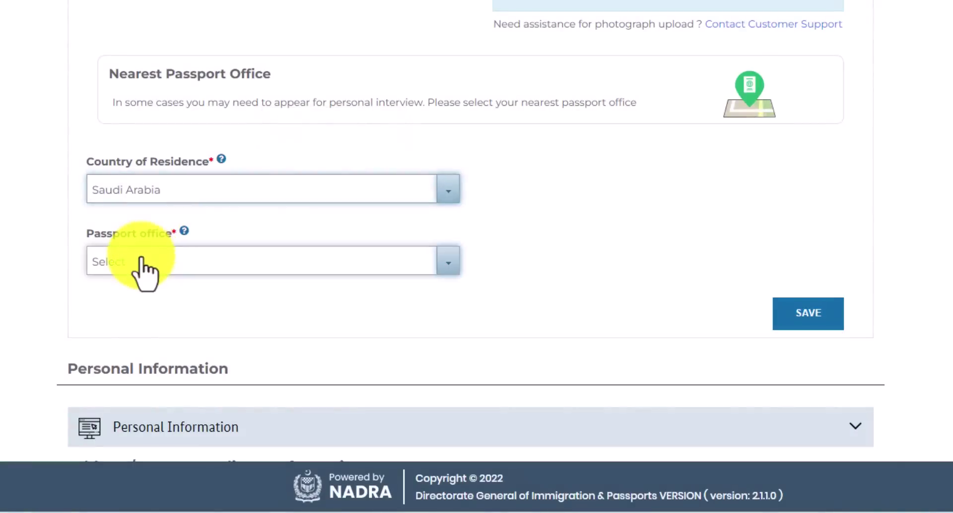
click(144, 263)
click(134, 314)
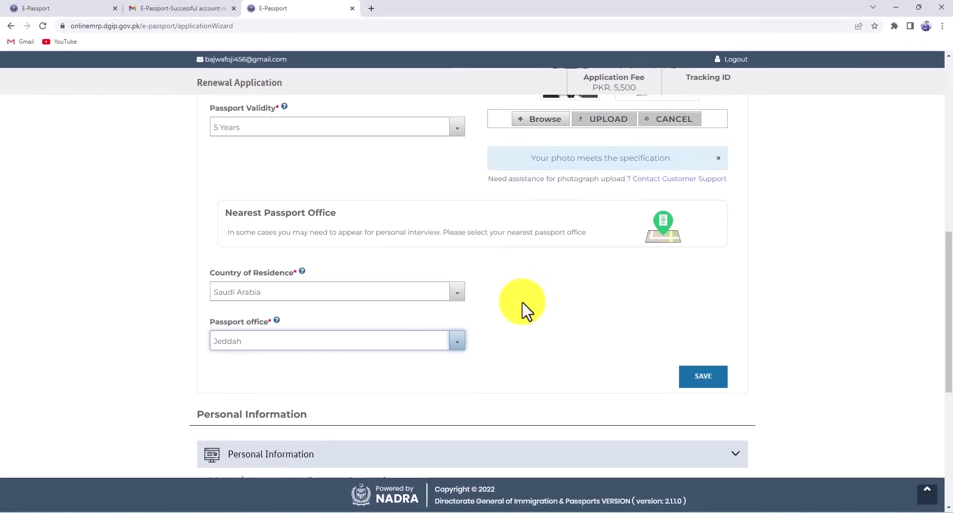
drag(941, 315, 939, 287)
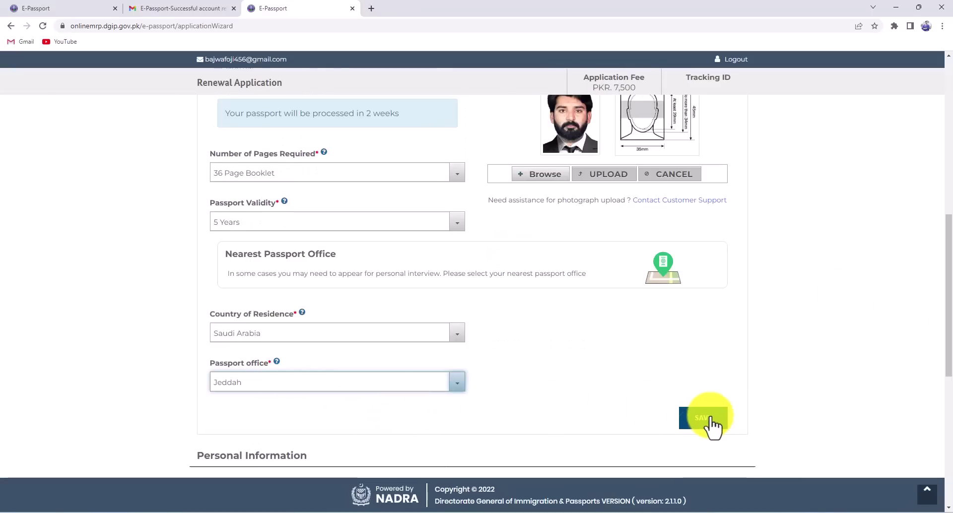
- Save the application details and set qualification to Graduation
click(707, 420)
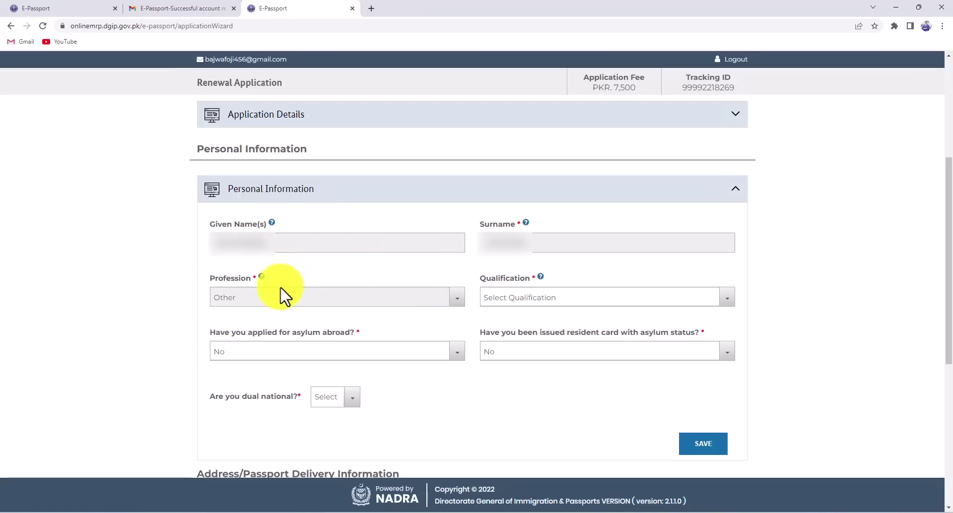
click(529, 308)
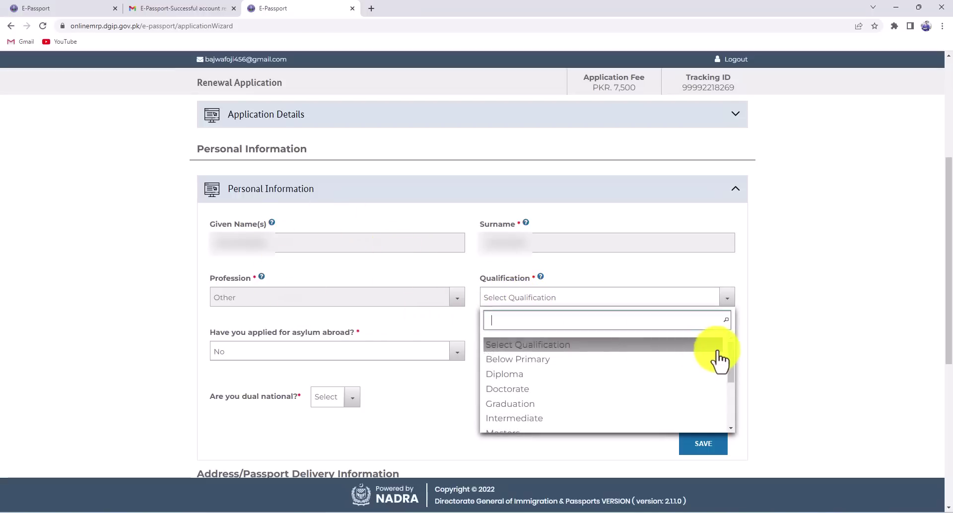
scroll(731, 368, down, 3)
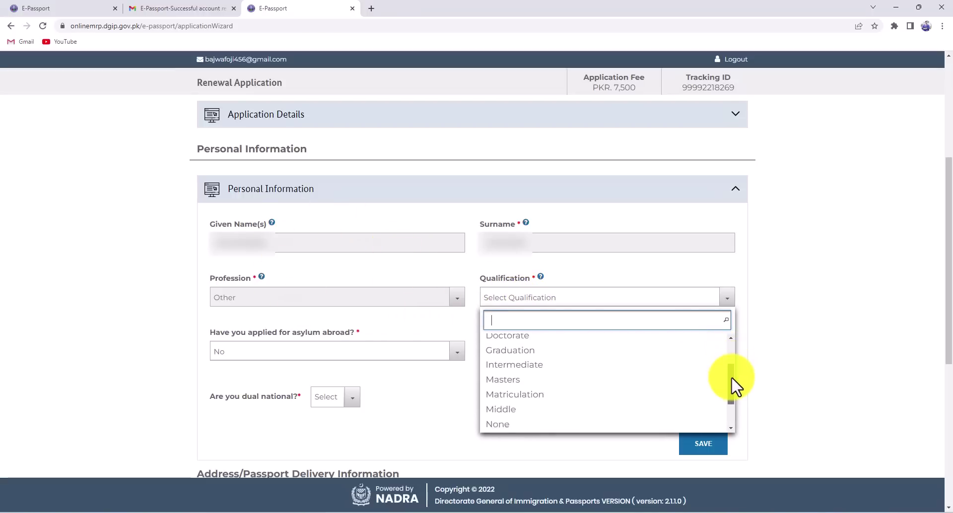
click(547, 346)
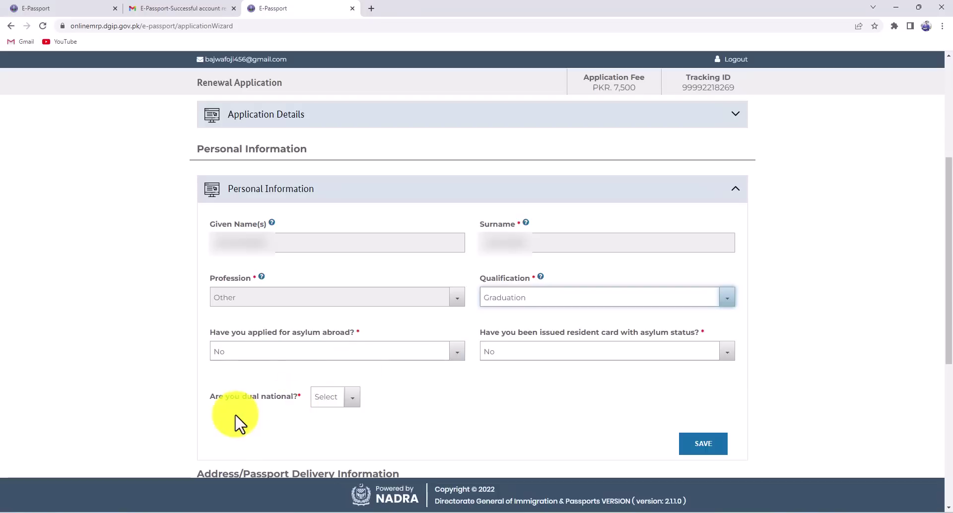
- Answer No to dual nationality and save the personal information
click(336, 402)
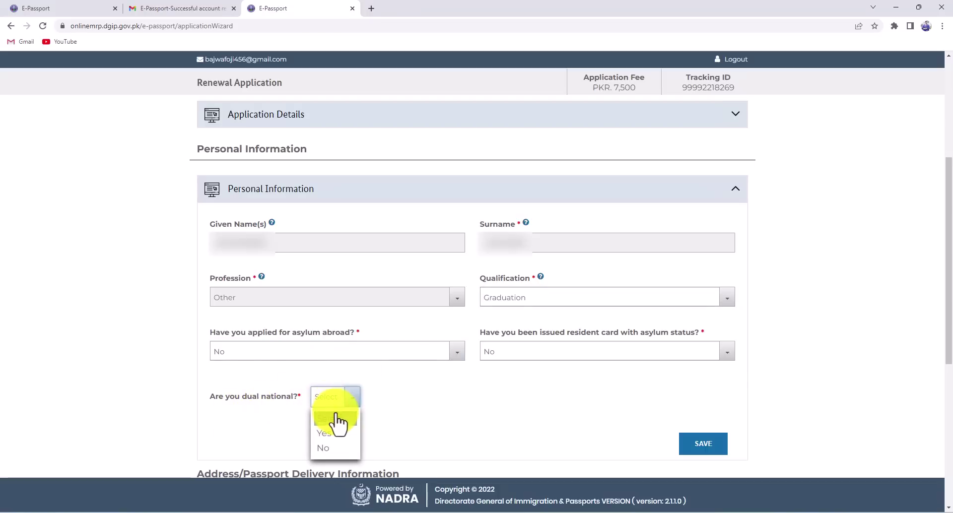
click(329, 449)
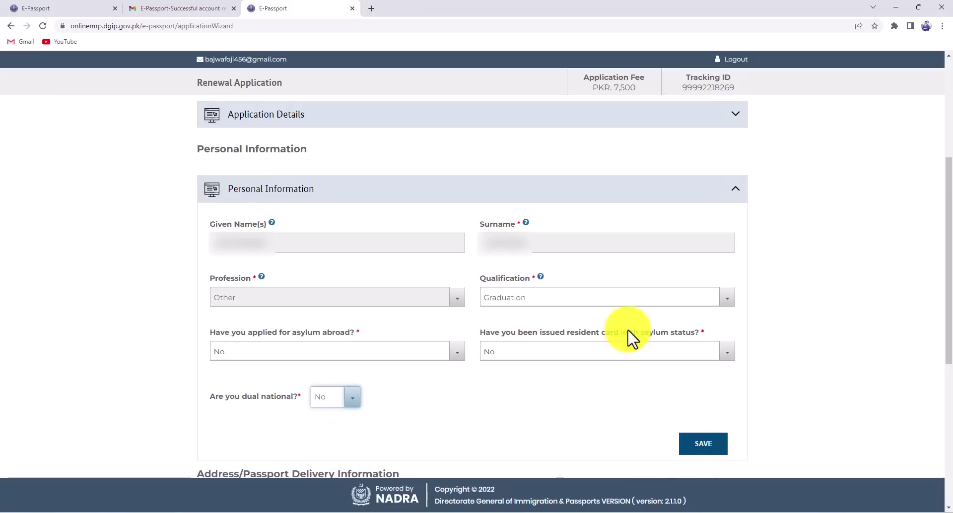
click(702, 447)
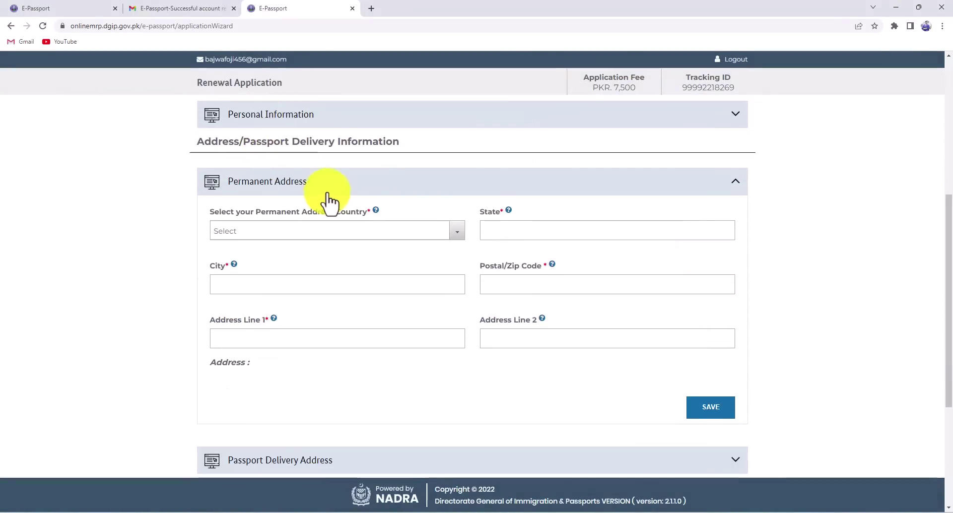
- Set the permanent address country to Pakistan and province to Punjab
click(293, 233)
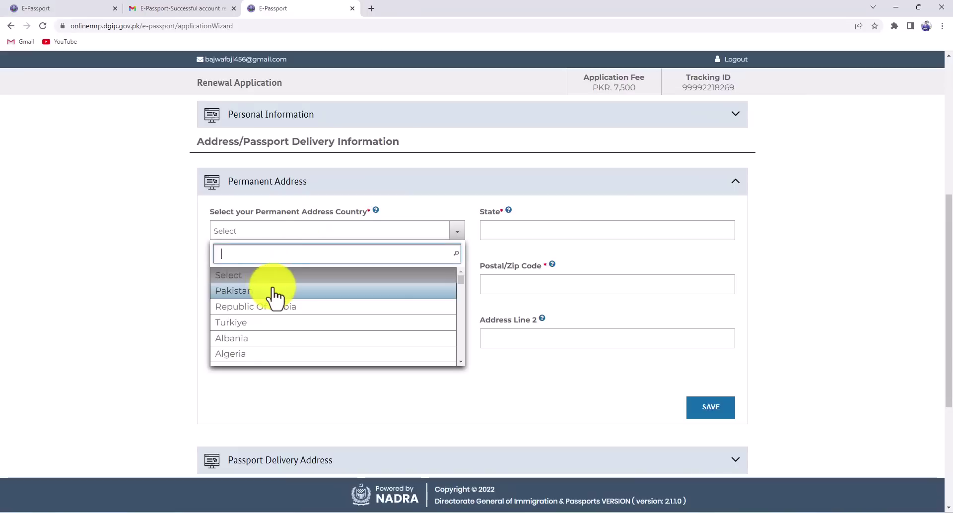
click(248, 293)
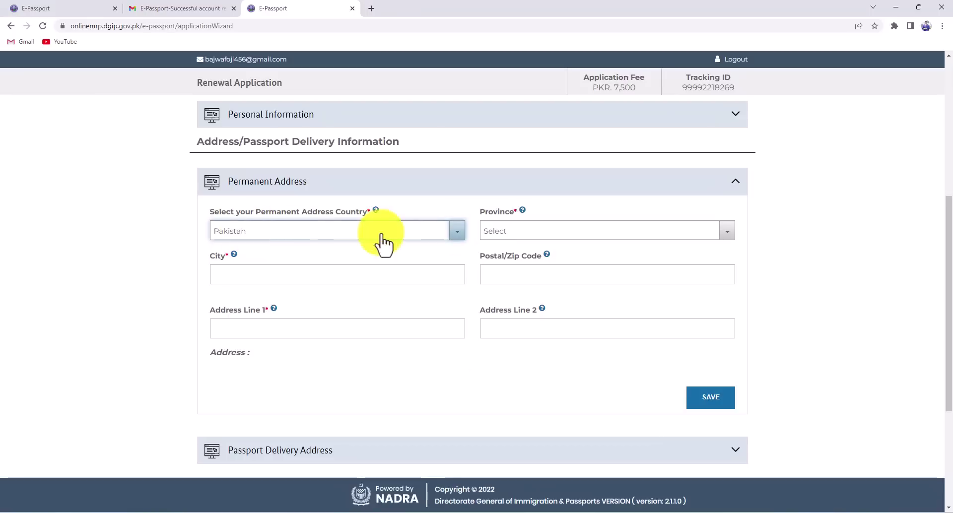
click(594, 231)
scroll(531, 343, down, 1)
click(532, 342)
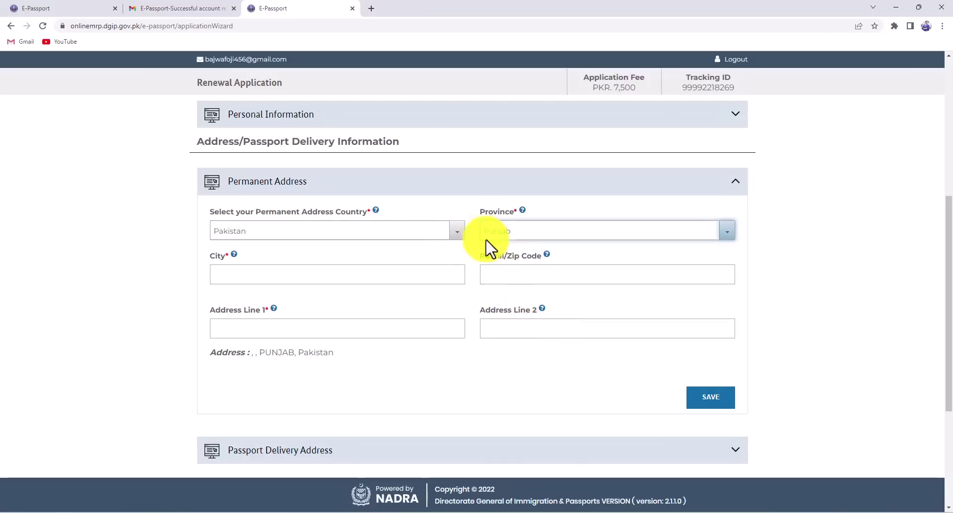
- Enter the applicant's city and street address line, then save the permanent address
click(255, 276)
text(MANDI BAHAUDDIN)
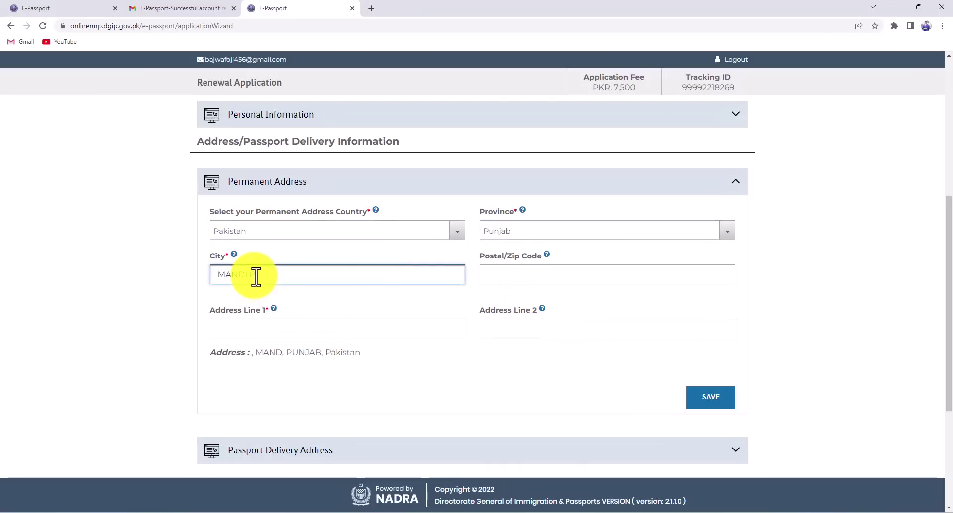
click(220, 329)
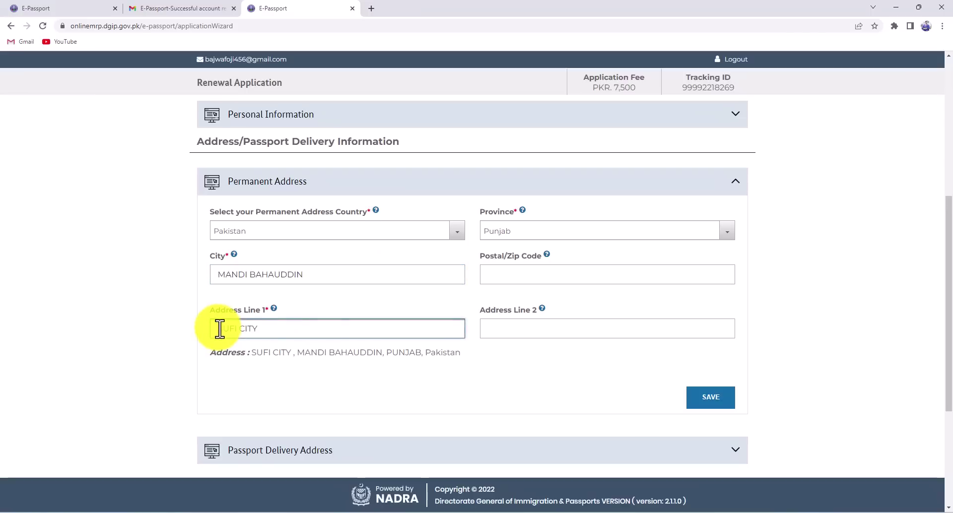
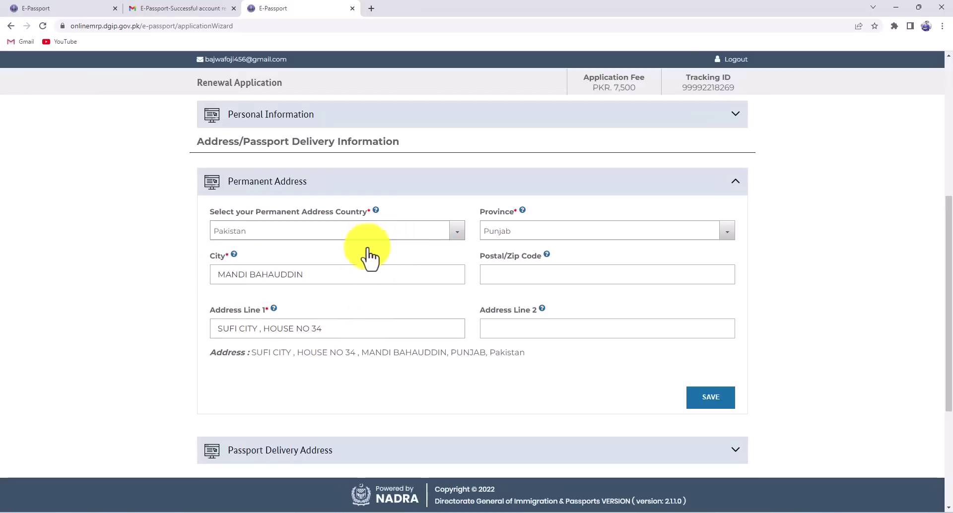
click(708, 400)
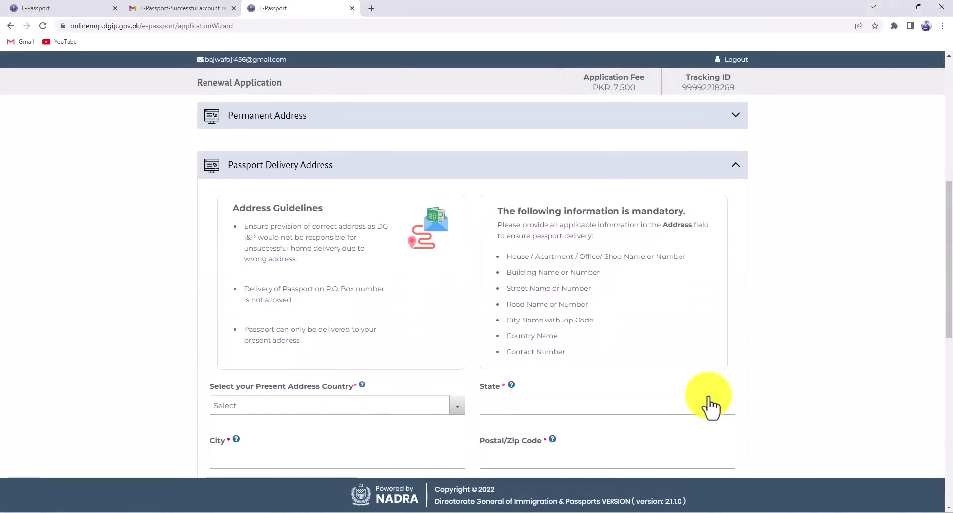
- Set the delivery country to Saudi Arabia and accept the suggested state
drag(949, 253, 948, 270)
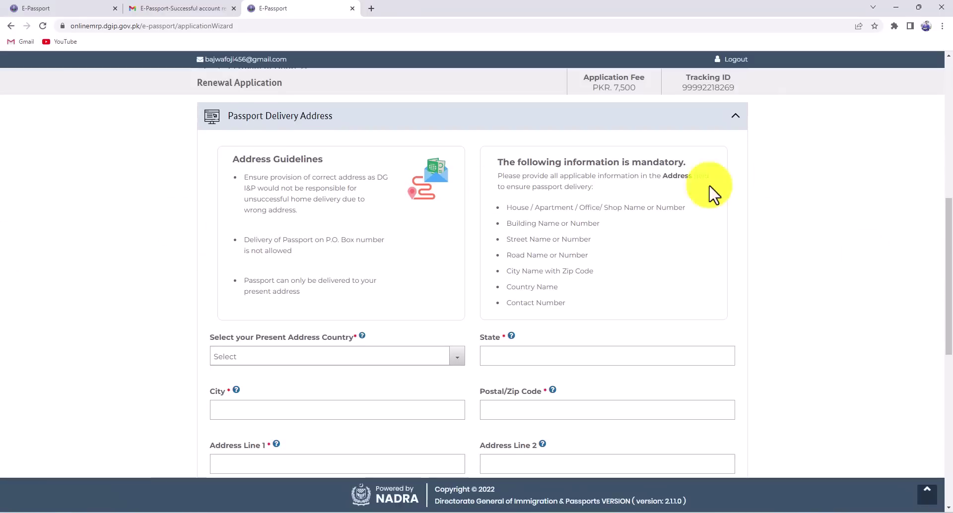
drag(949, 231, 952, 319)
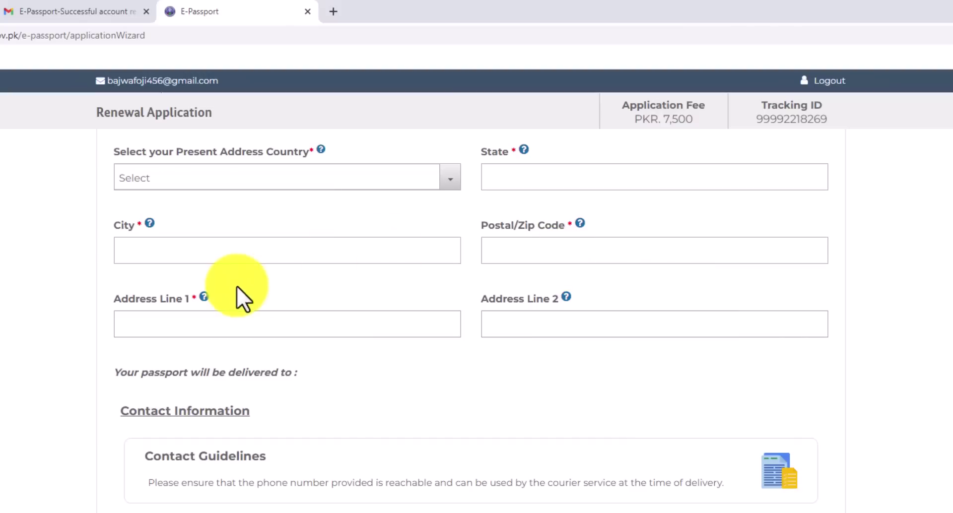
click(192, 187)
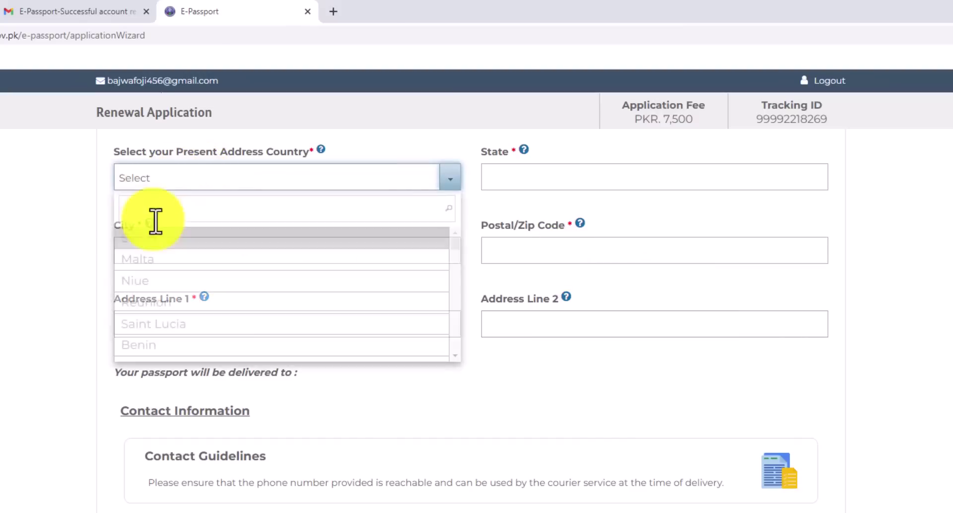
text(SAU)
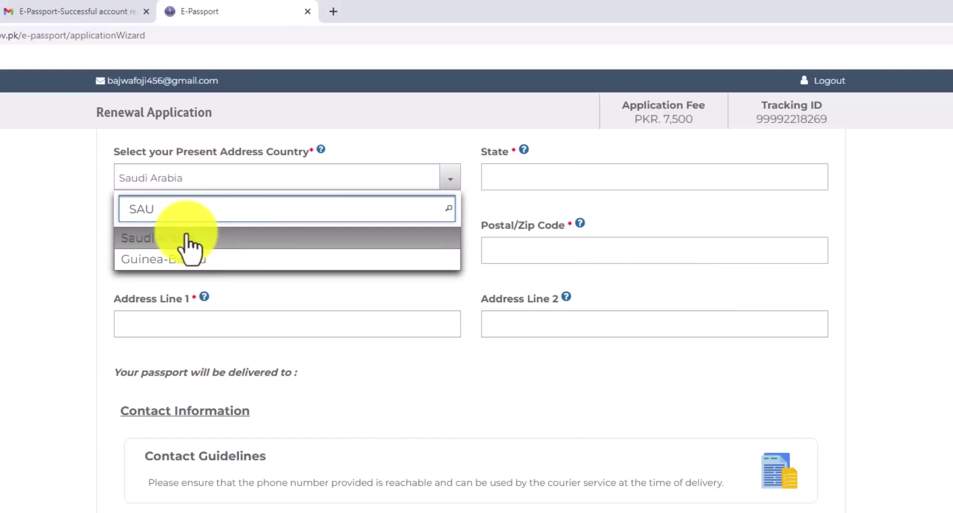
click(188, 239)
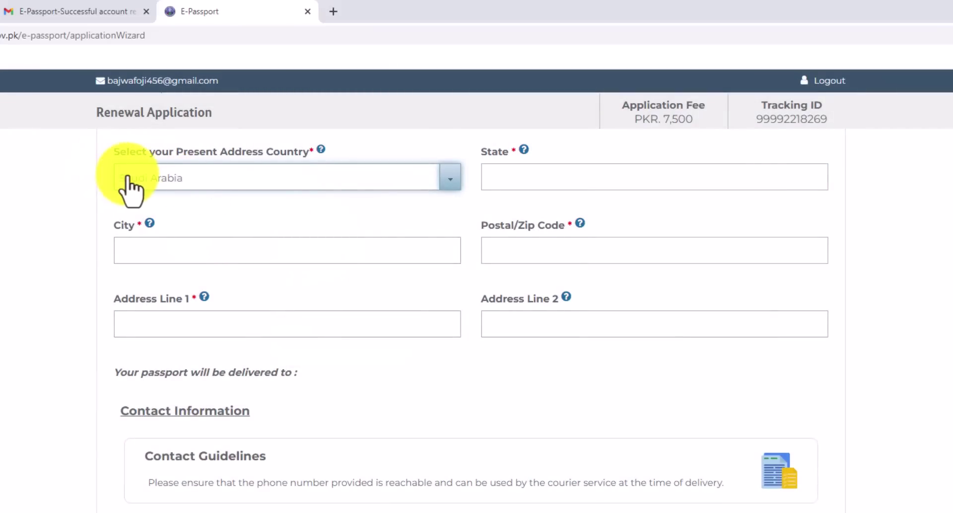
click(502, 182)
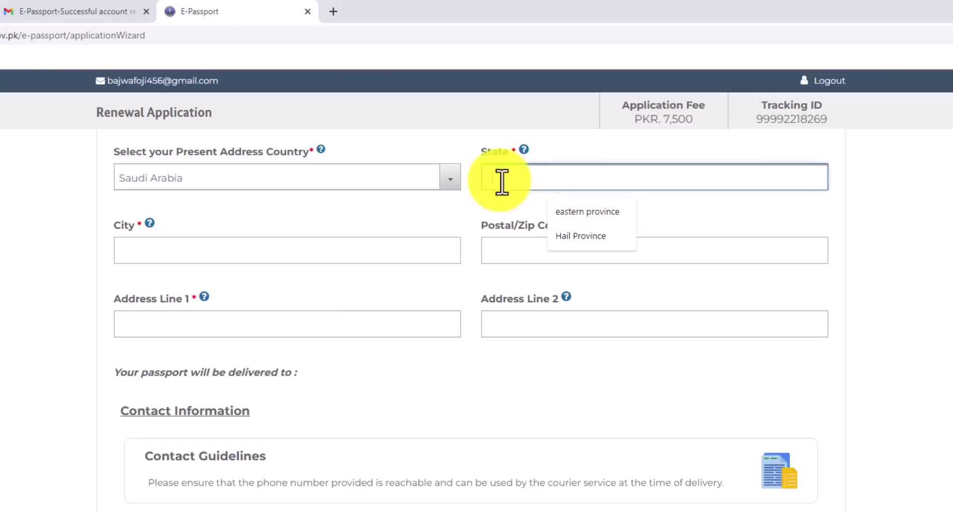
click(594, 211)
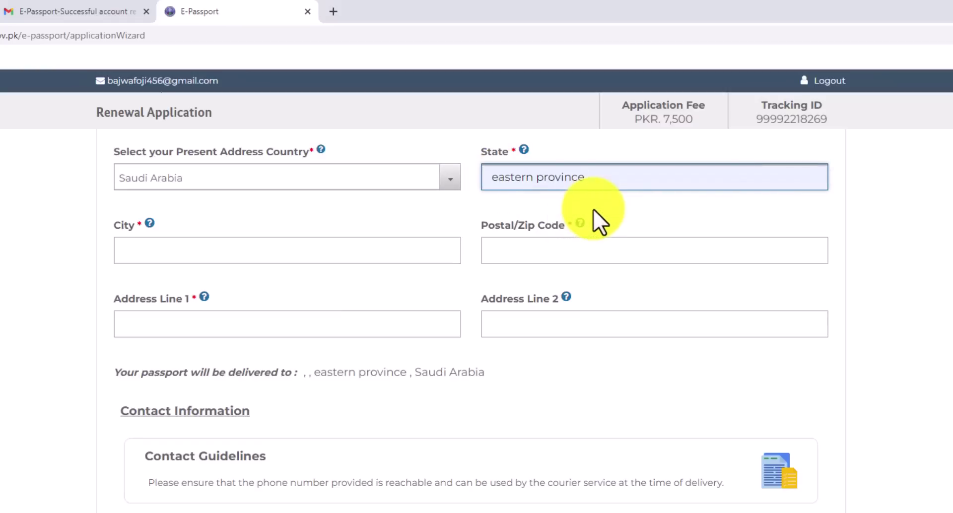
- Enter the applicant's delivery city and postal code
click(134, 255)
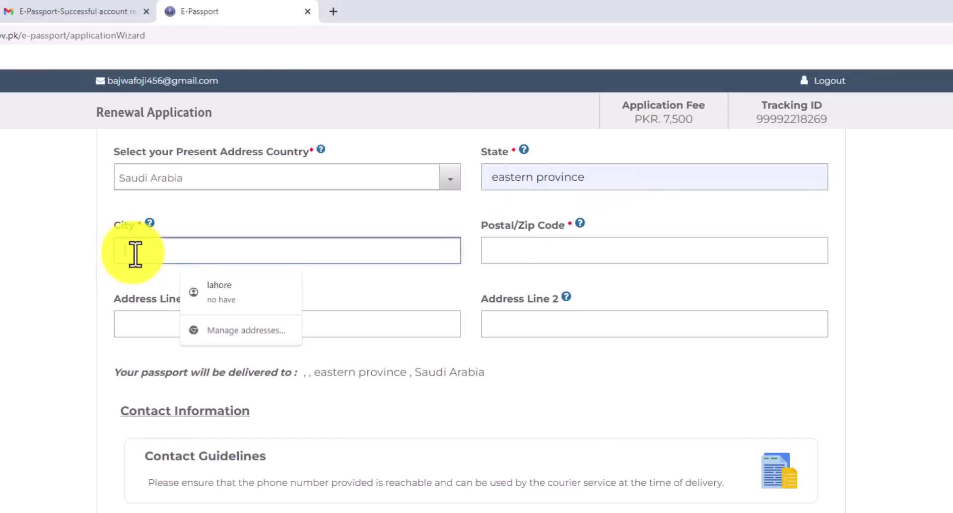
text(JUBAIL)
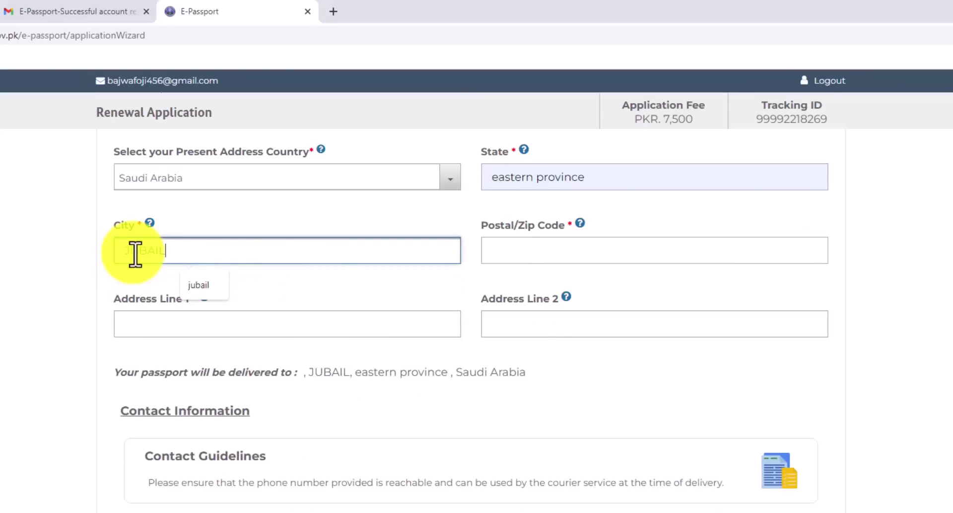
click(15, 264)
click(494, 255)
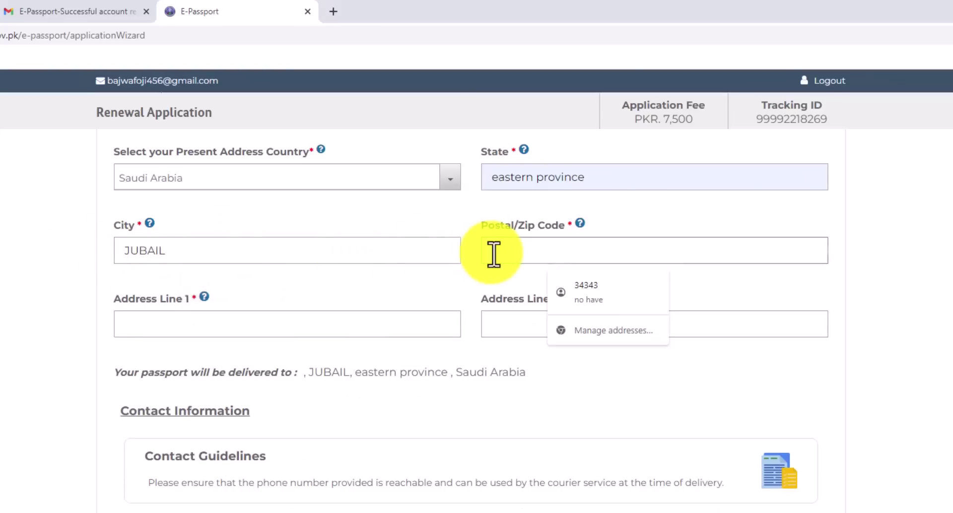
text(34415)
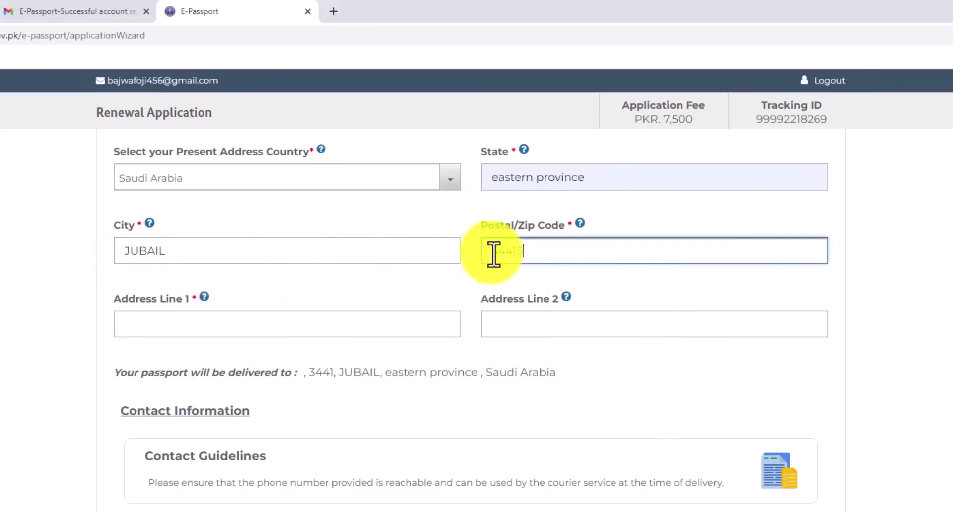
click(579, 283)
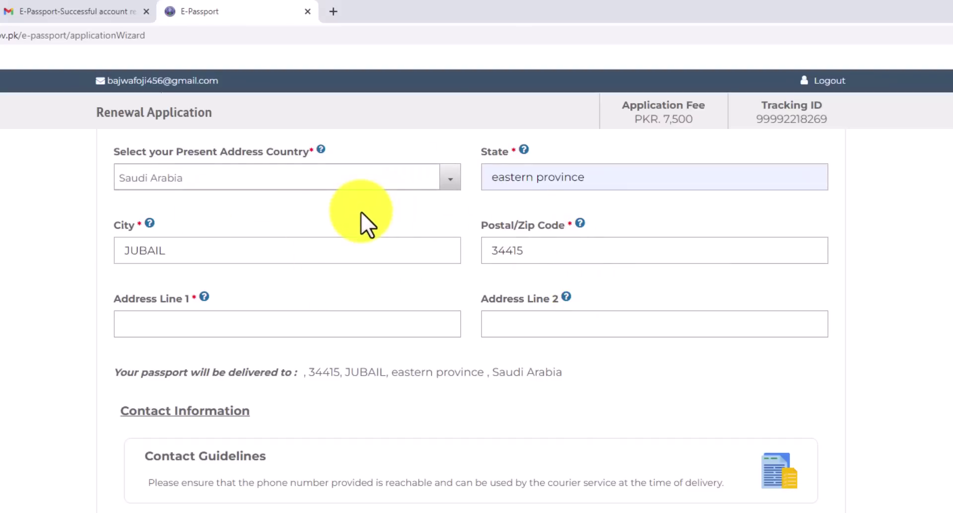
drag(106, 297, 193, 303)
- Enter the applicant's building number, street and district in delivery Address Line 1
click(42, 294)
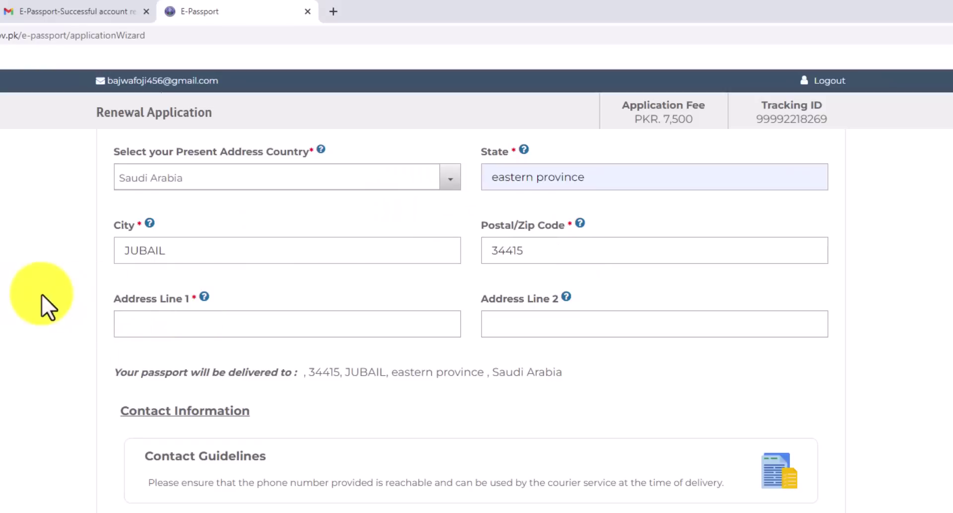
click(147, 325)
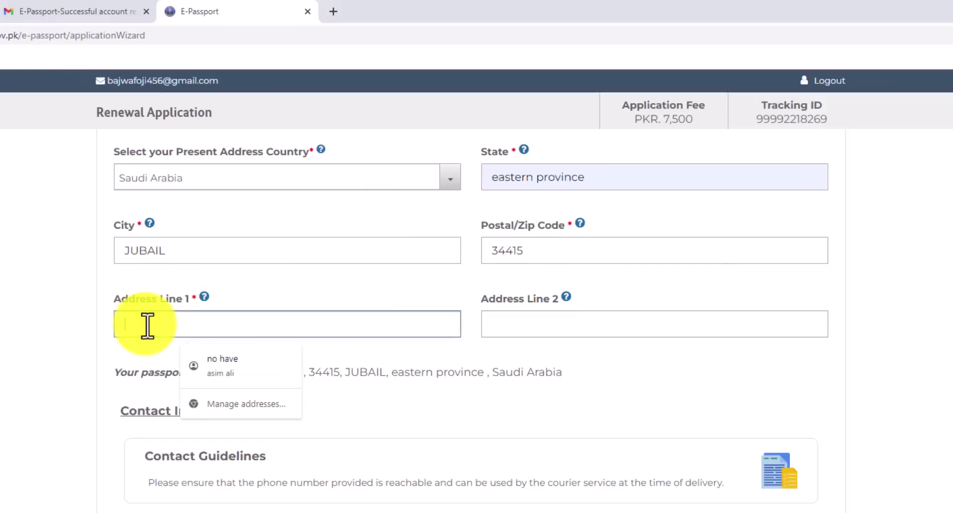
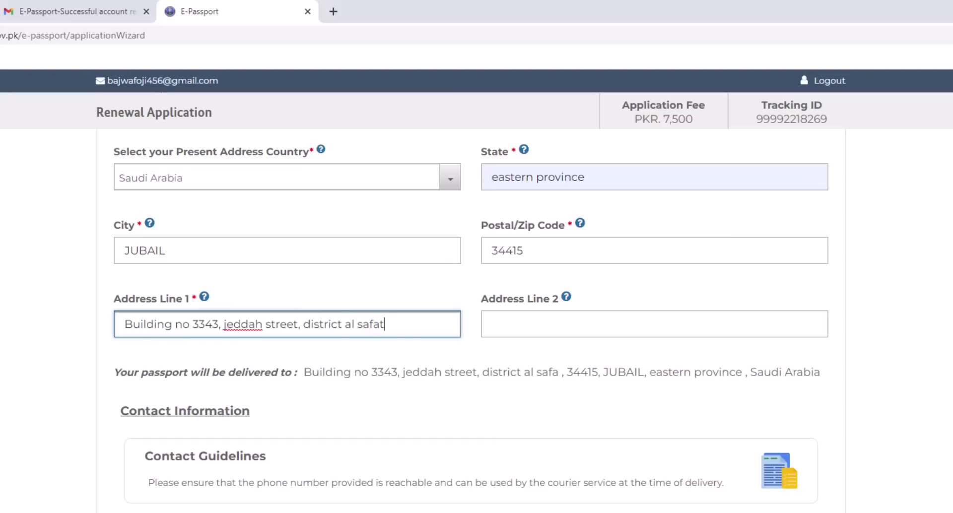
click(419, 428)
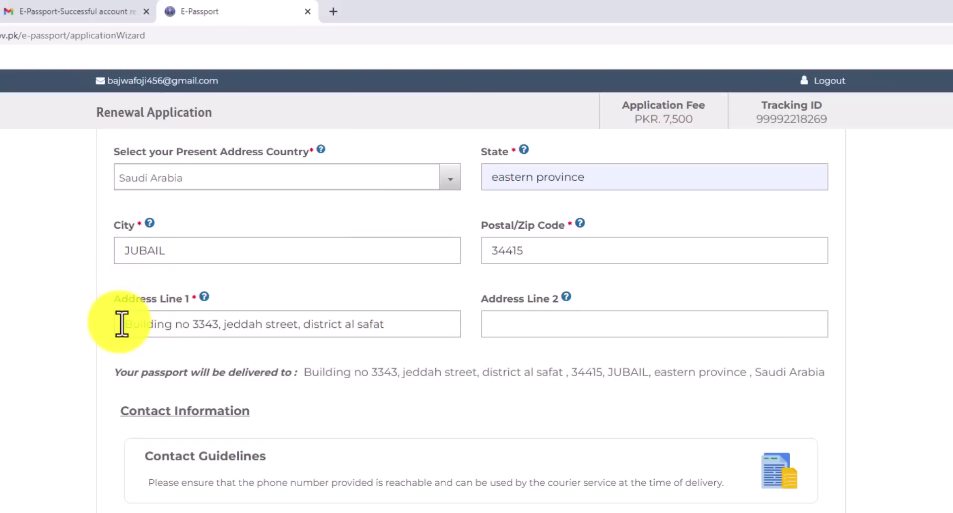
drag(121, 324, 398, 328)
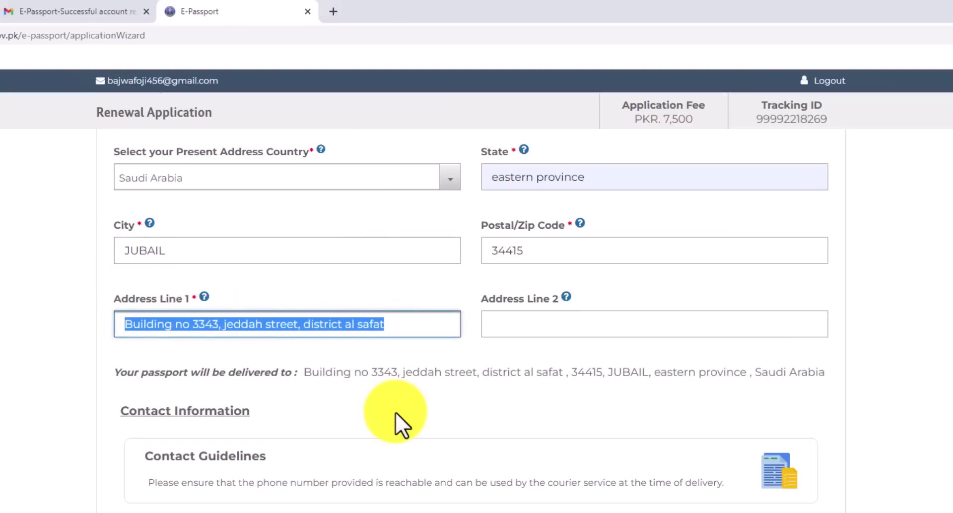
click(395, 413)
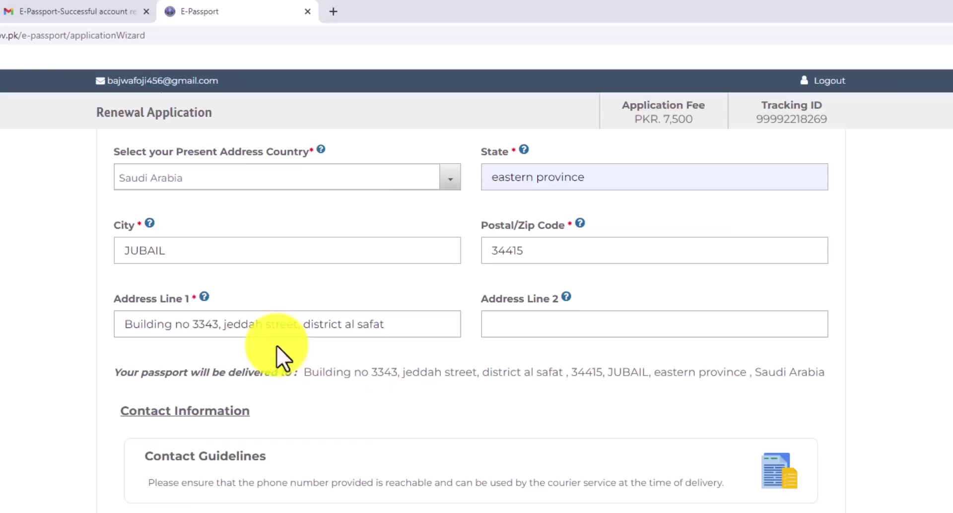
- Set the mobile number's dialing code to Saudi Arabia +966 and enter the applicant's mobile number
click(162, 512)
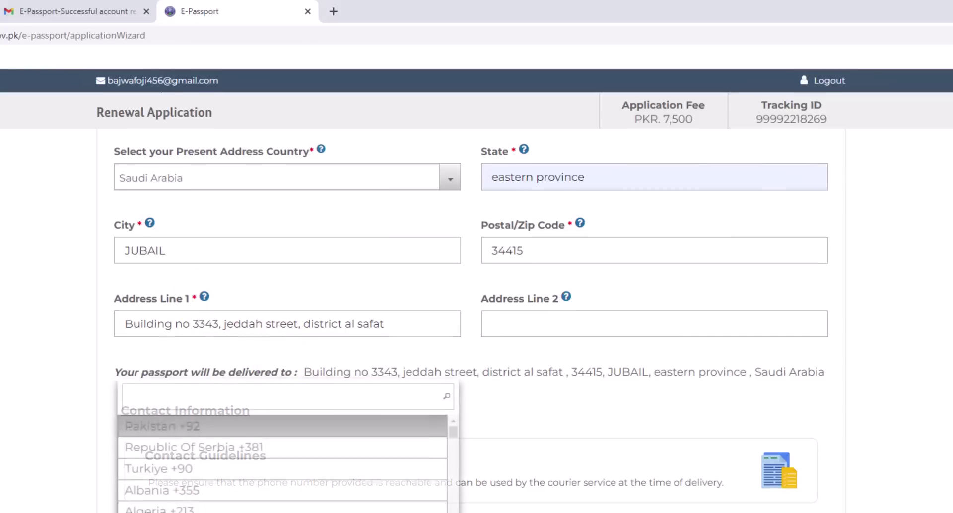
text(+966)
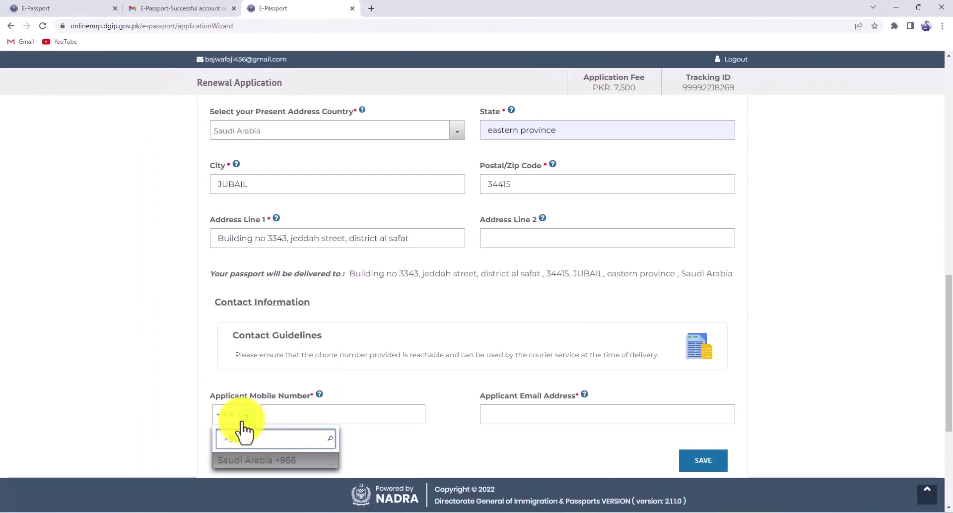
click(257, 460)
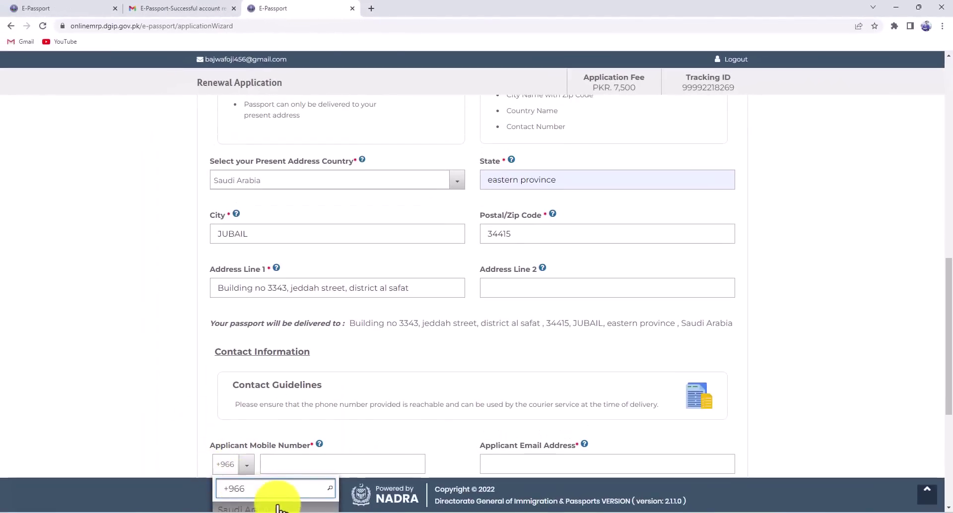
scroll(298, 471, down, 1)
click(310, 420)
text(966)
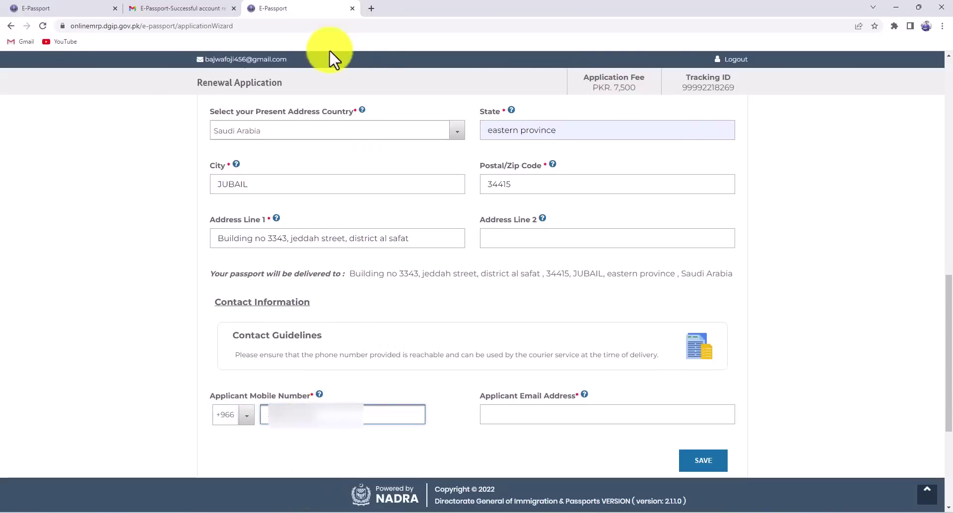
- Paste the applicant's email address into the Applicant Email Address field and save the contact details
drag(298, 60, 208, 59)
key(ctrl+c)
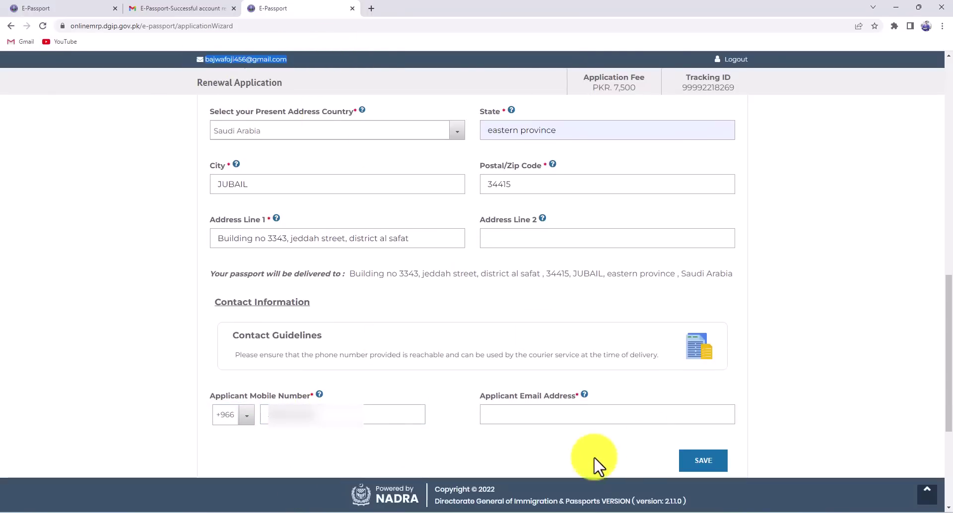
click(513, 419)
key(ctrl+v)
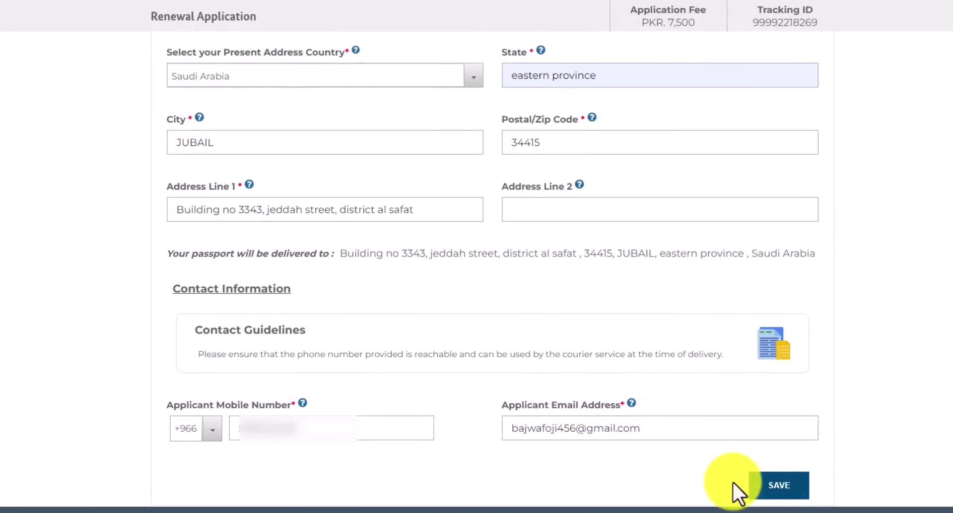
click(780, 487)
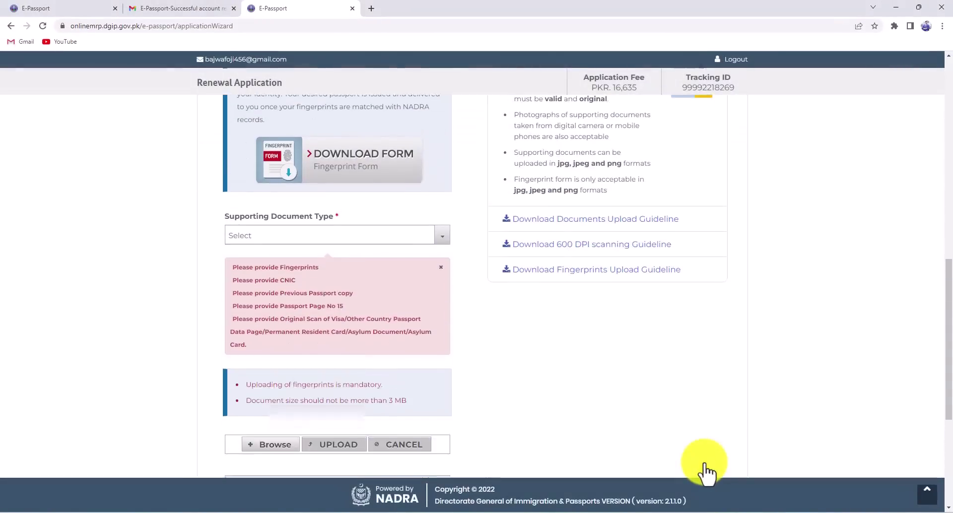
scroll(705, 474, up, 3)
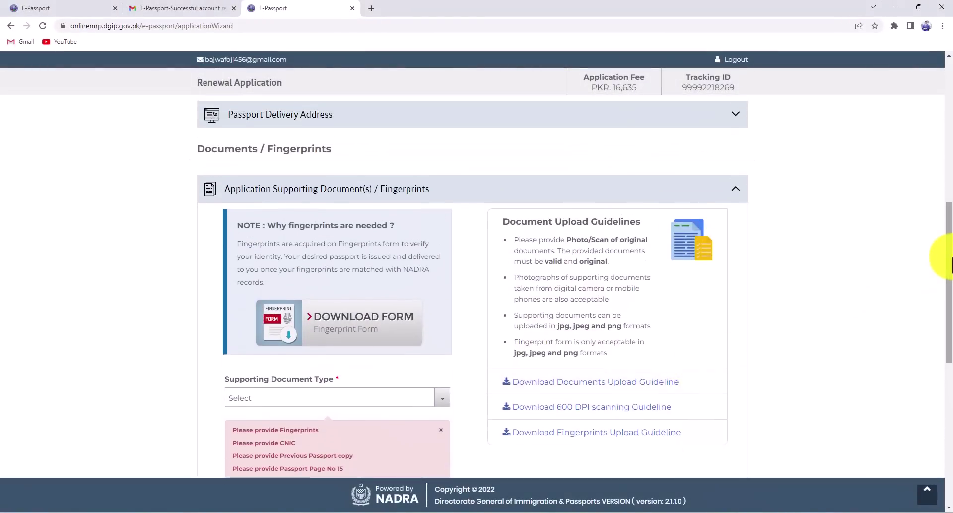
- Highlight the outstanding Fingerprints and CNIC requirements in the Documents / Fingerprints section
drag(950, 258, 950, 274)
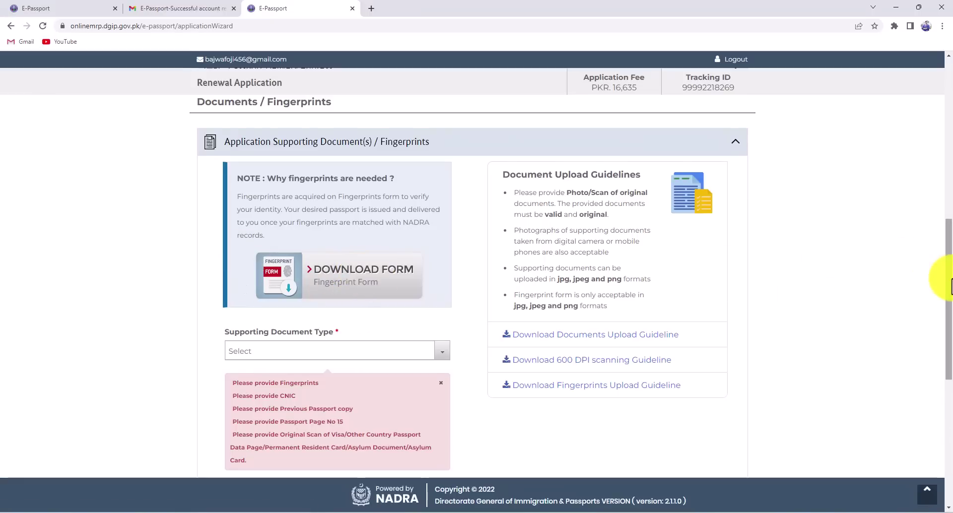
scroll(949, 279, down, 2)
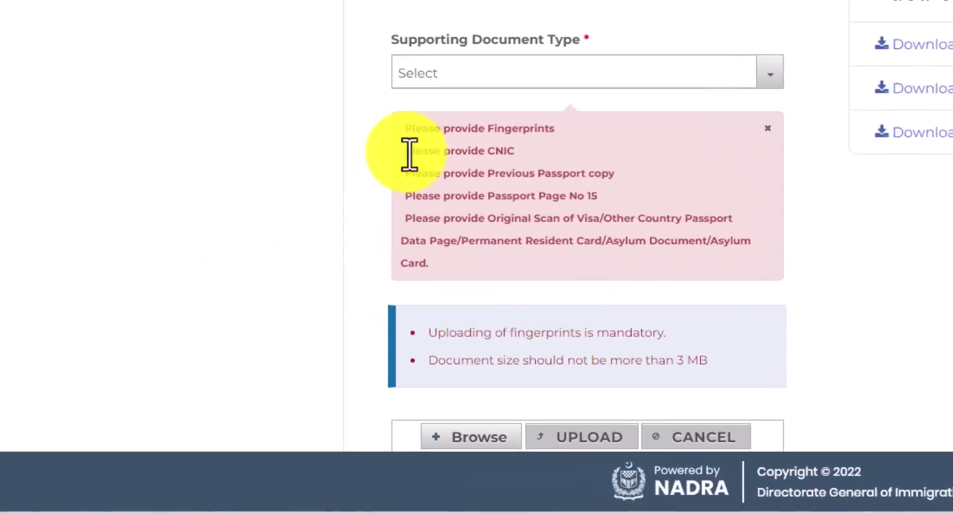
drag(253, 273, 309, 272)
drag(527, 103, 596, 102)
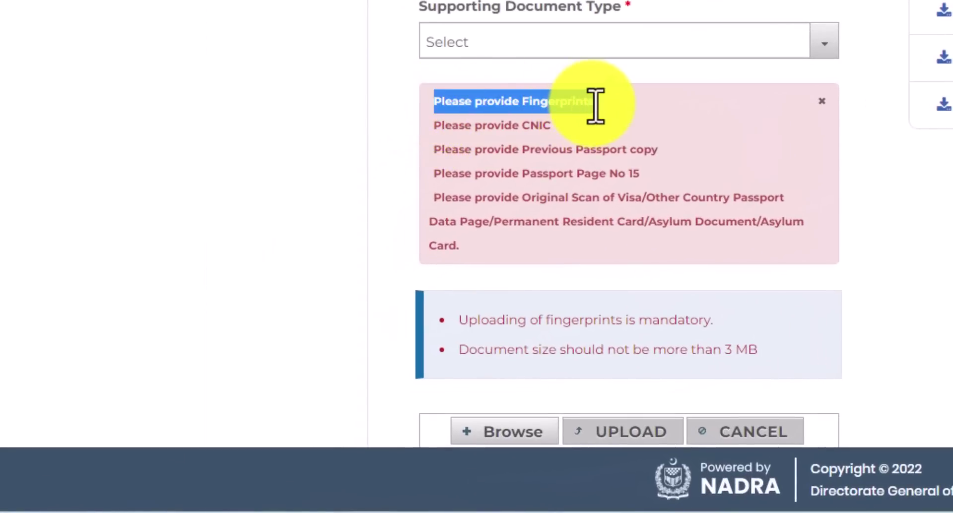
drag(550, 125, 428, 122)
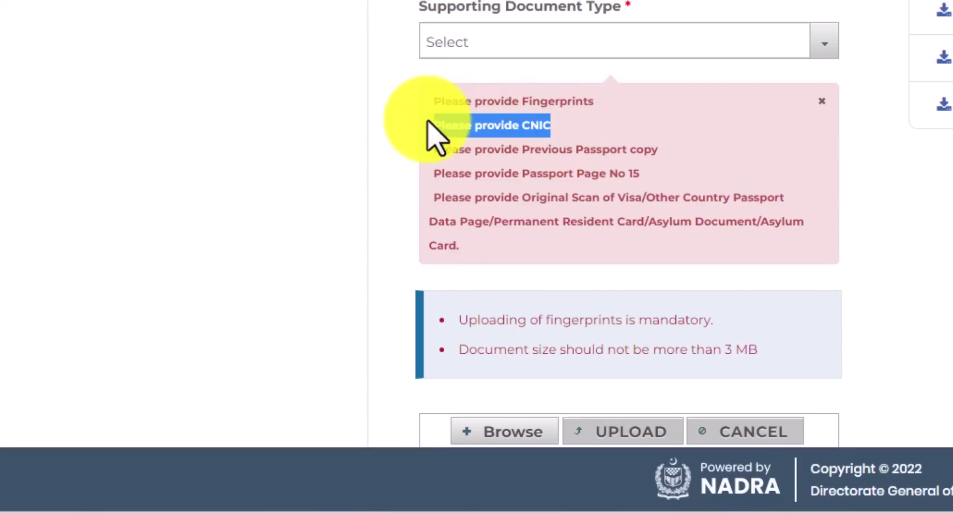
- Choose Copy Of CNIC/NICOP as the supporting document type and browse for a file
click(499, 44)
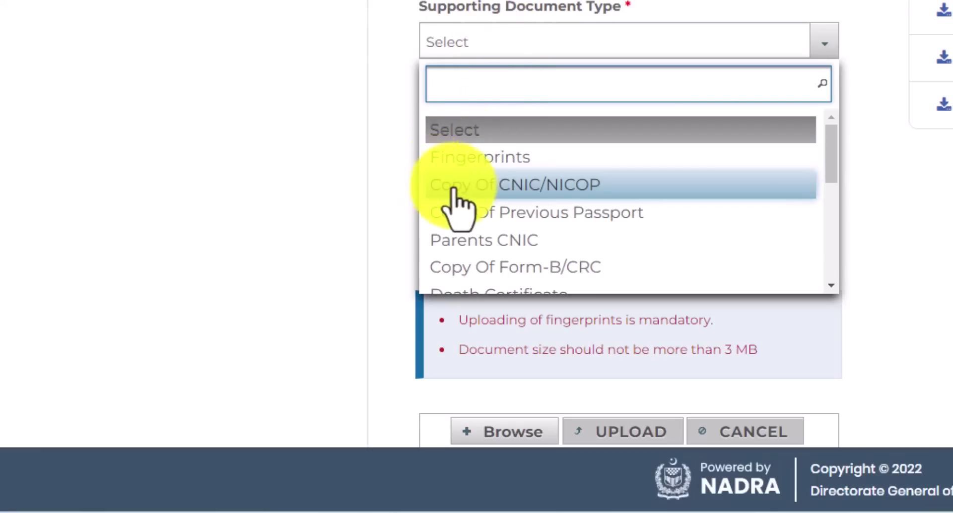
click(546, 185)
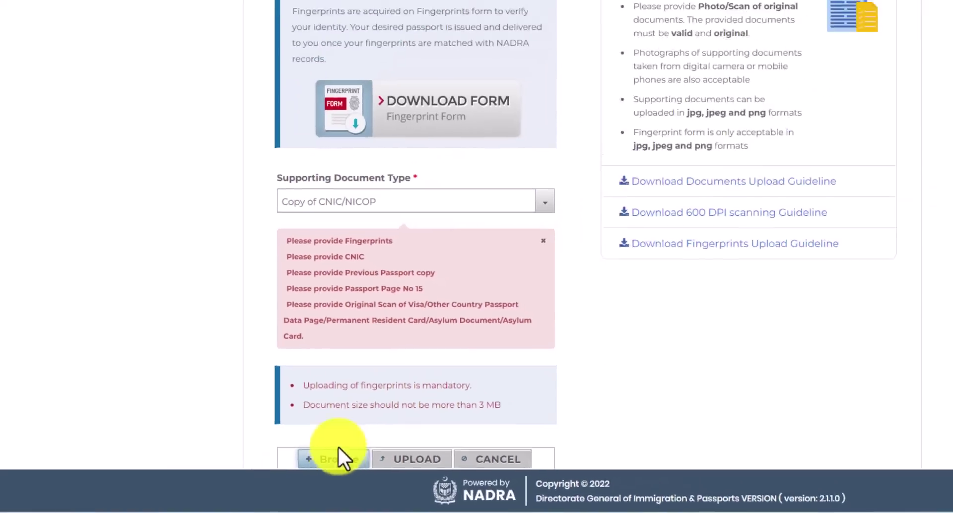
click(497, 433)
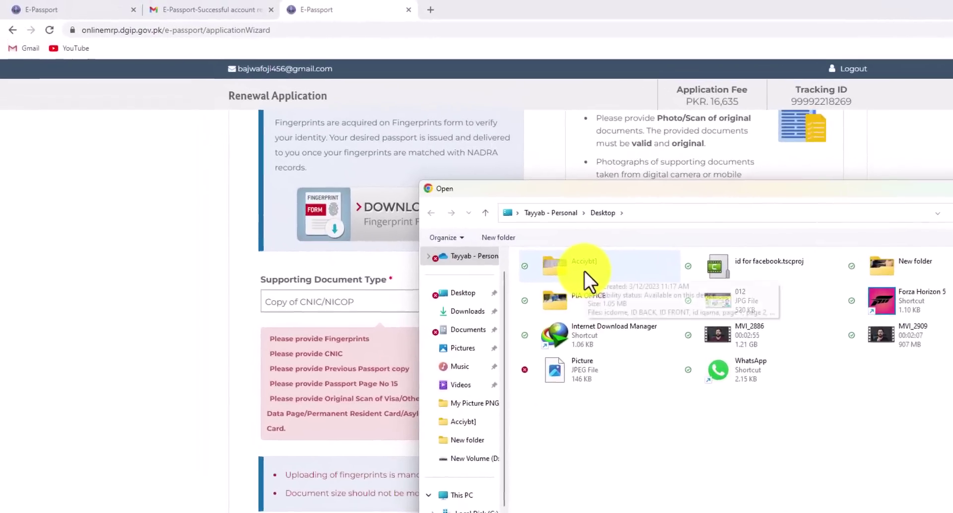
- Upload the ID FRONT image from the Acciybt] folder as a Copy of CNIC/NICOP
double_click(585, 271)
click(675, 282)
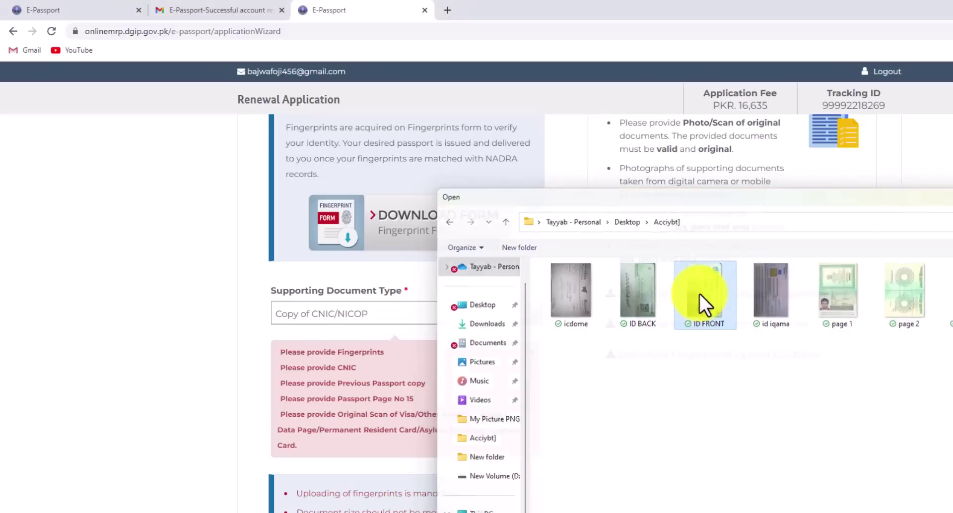
double_click(700, 294)
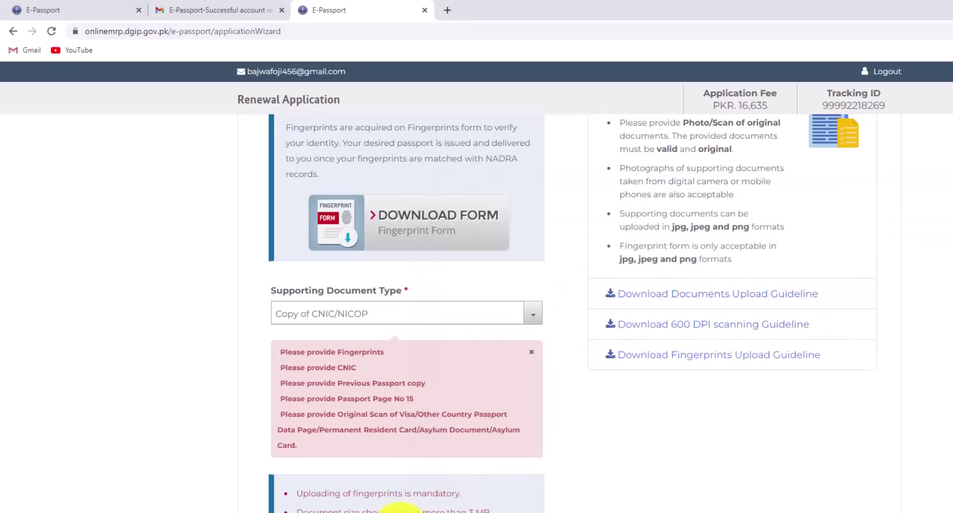
scroll(368, 487, down, 2)
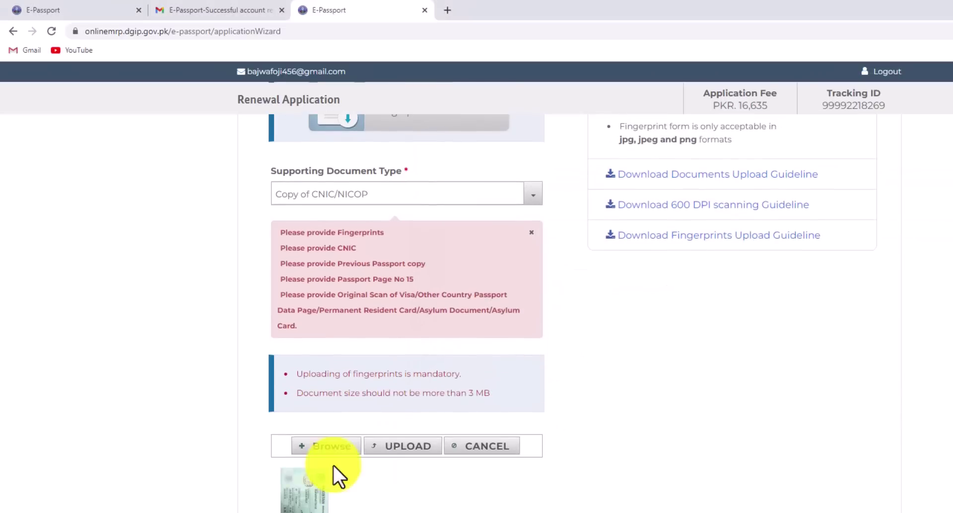
click(407, 447)
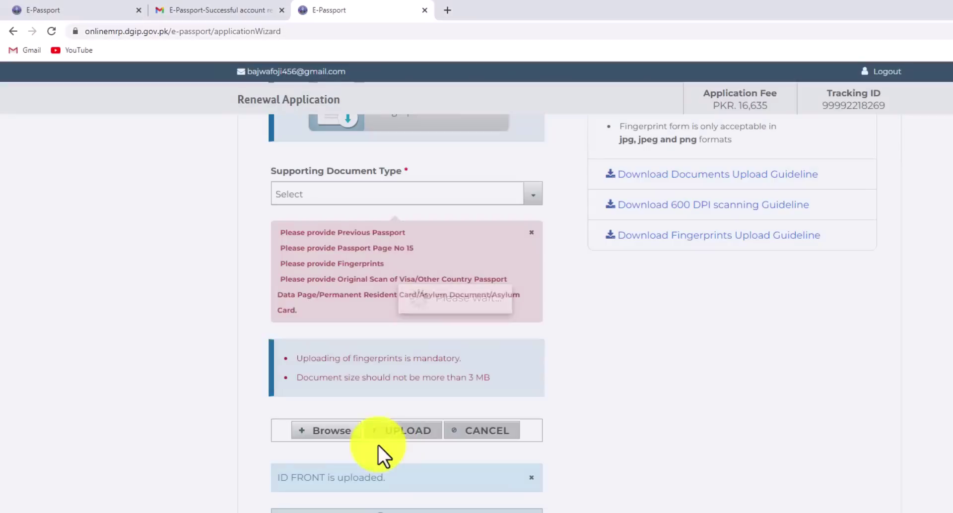
scroll(392, 462, down, 3)
drag(279, 431, 374, 455)
scroll(376, 460, up, 3)
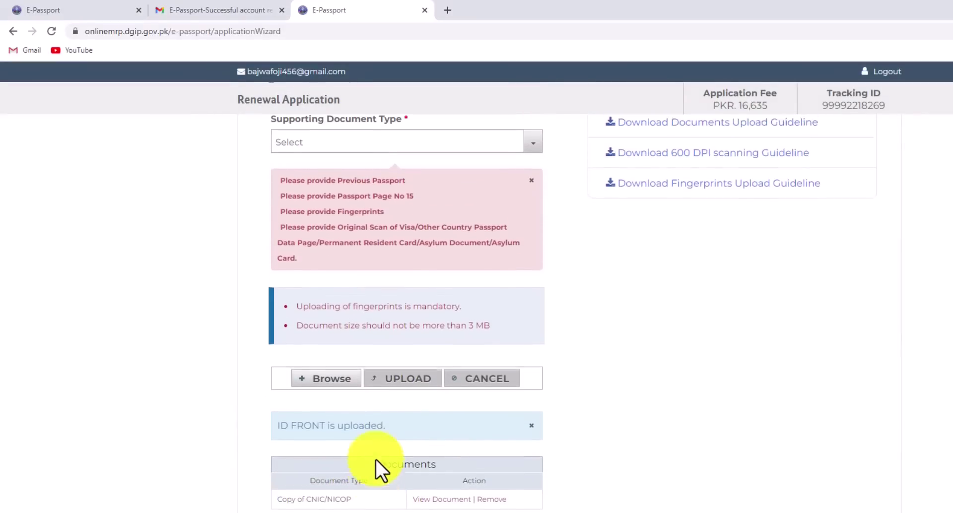
- Upload the ID BACK image as a second Copy of CNIC/NICOP document
click(336, 196)
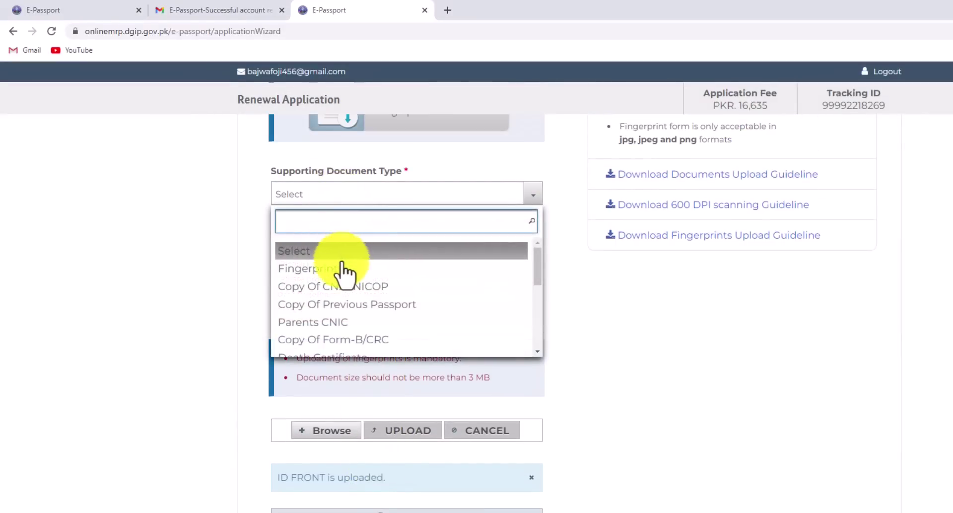
click(334, 285)
click(333, 431)
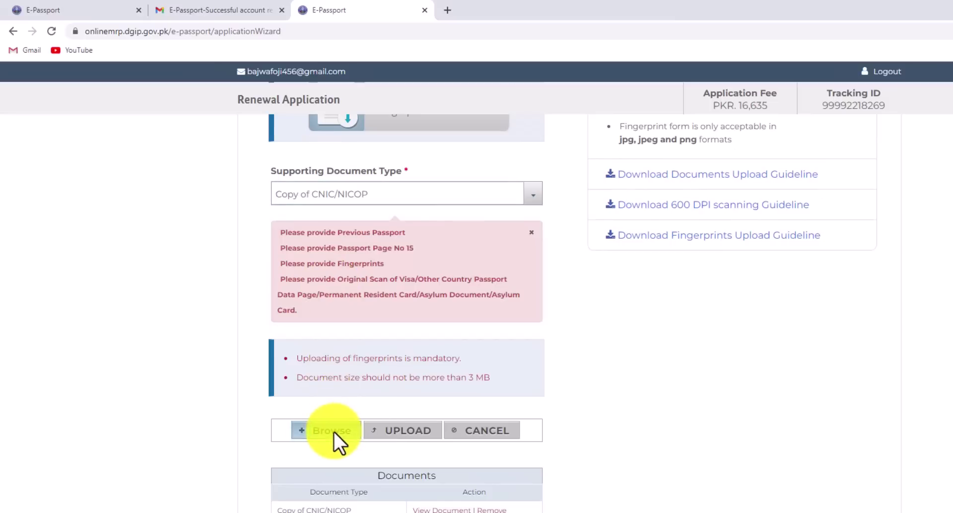
double_click(637, 290)
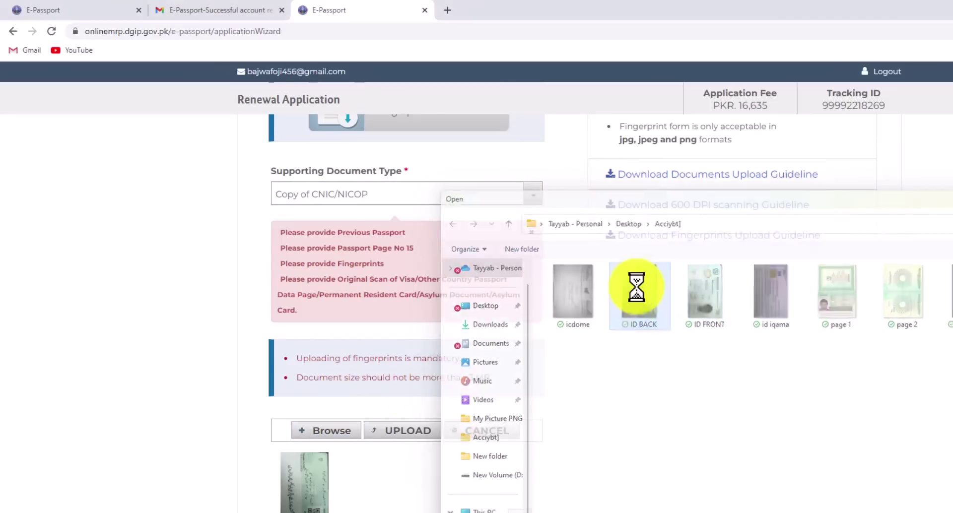
click(415, 431)
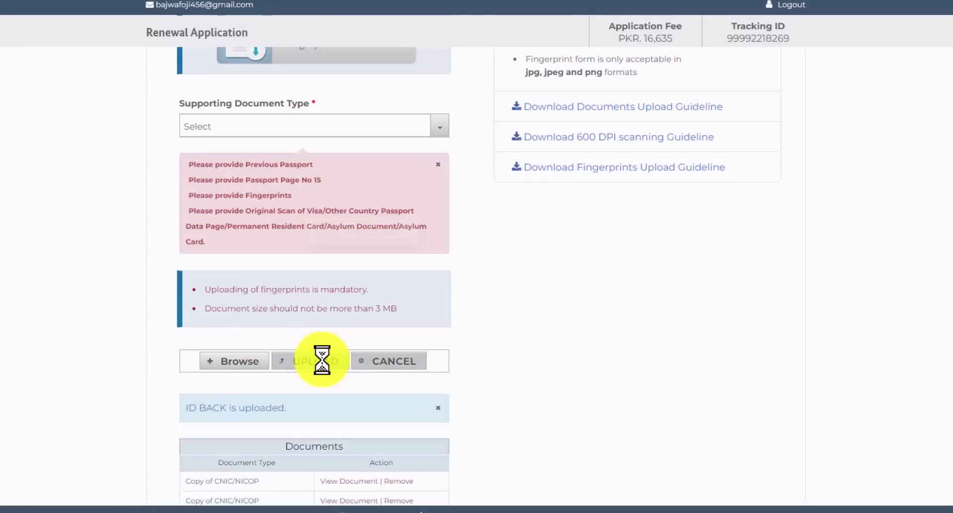
scroll(322, 362, down, 1)
scroll(320, 363, up, 1)
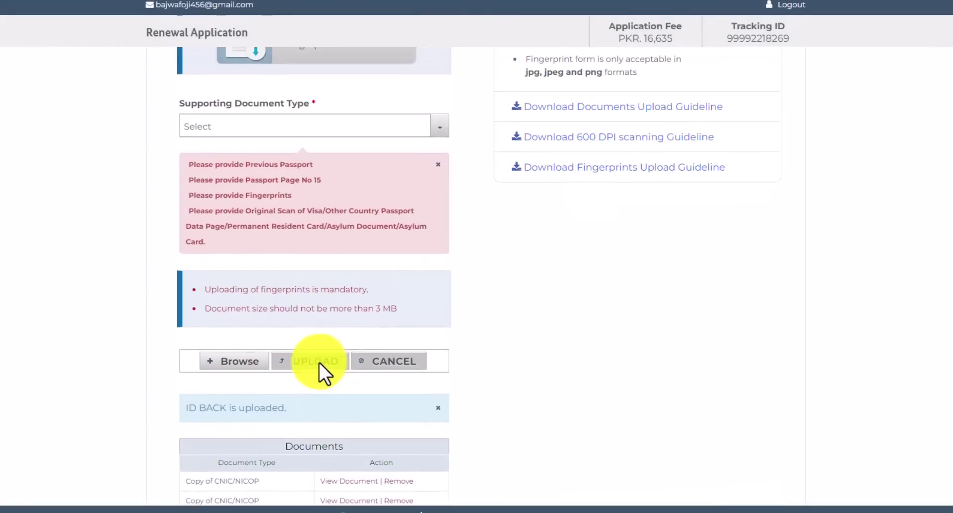
- Upload the page 1 image with Copy Of Previous Passport as the document type
click(225, 130)
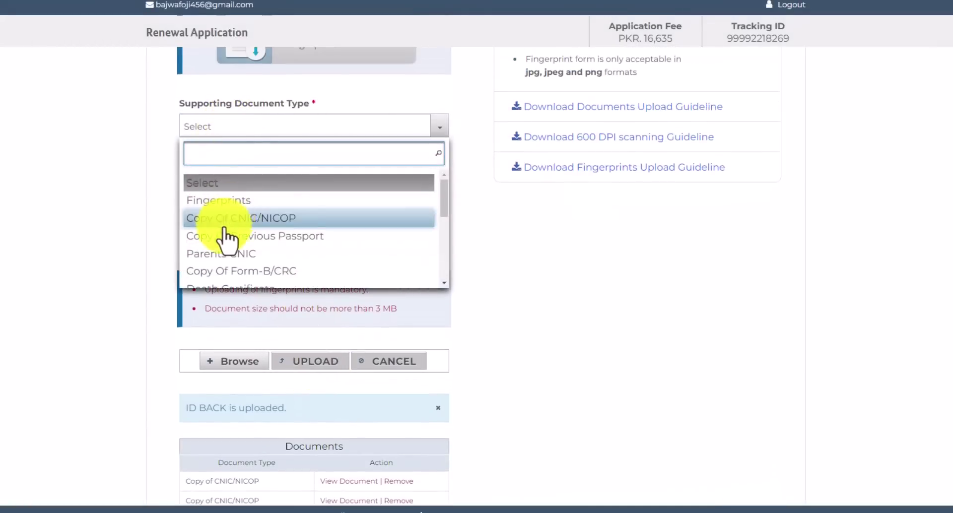
click(270, 237)
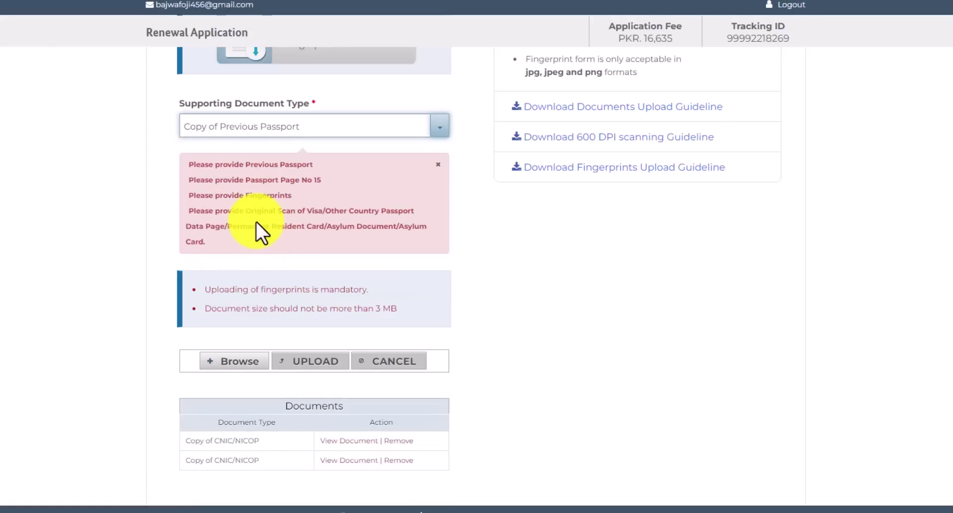
click(237, 362)
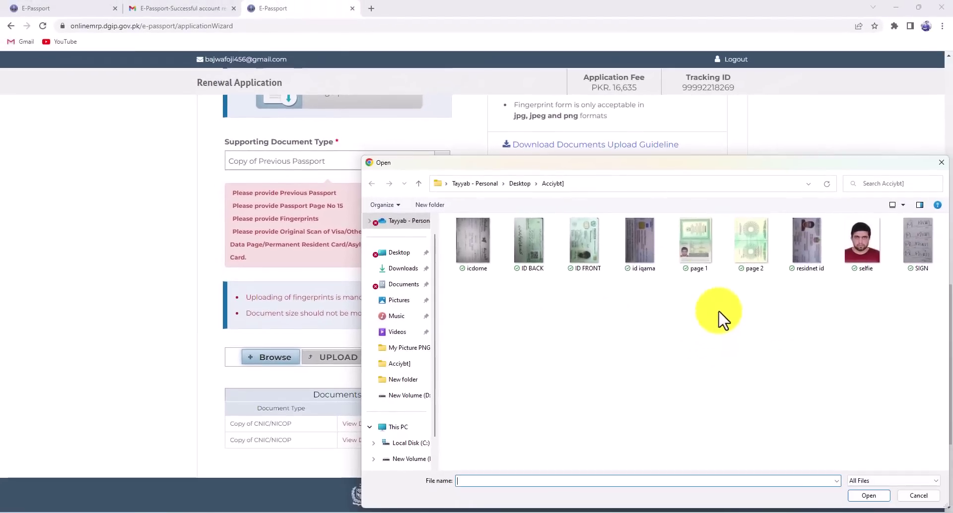
double_click(696, 243)
click(341, 356)
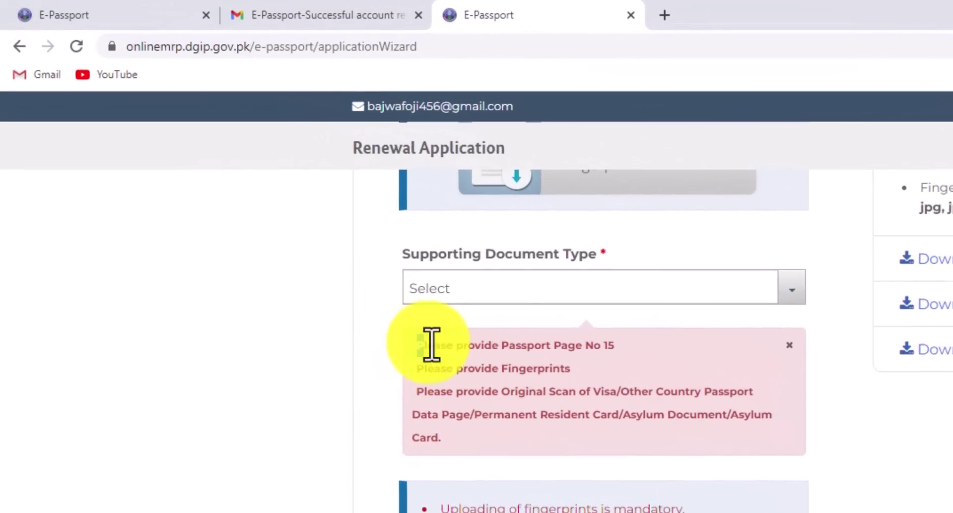
- Highlight the outstanding Passport Page No 15 requirement message
drag(282, 234, 335, 235)
drag(495, 348, 614, 351)
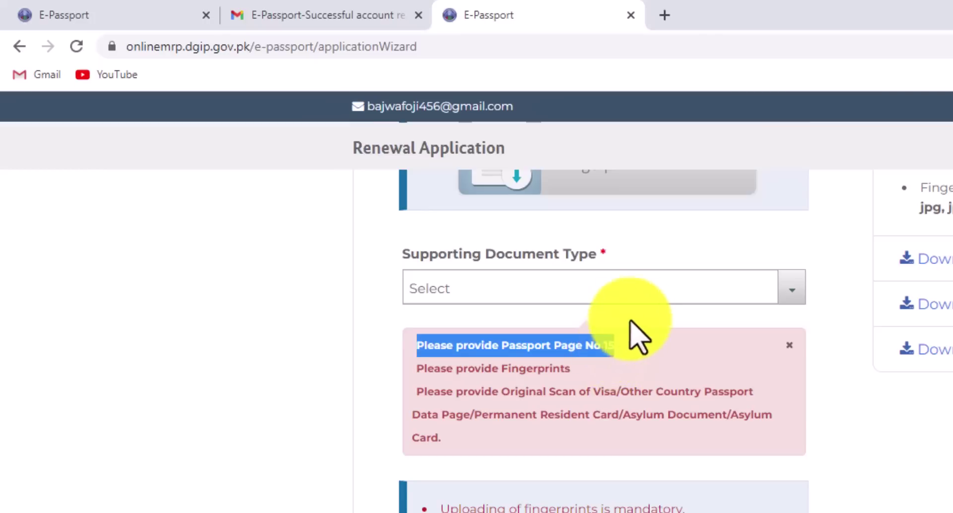
click(636, 290)
click(893, 489)
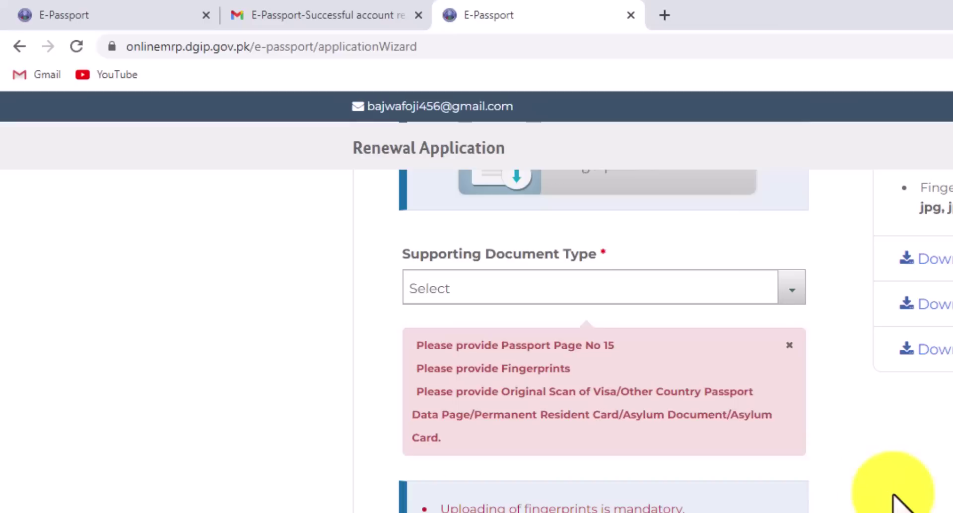
drag(418, 347, 620, 350)
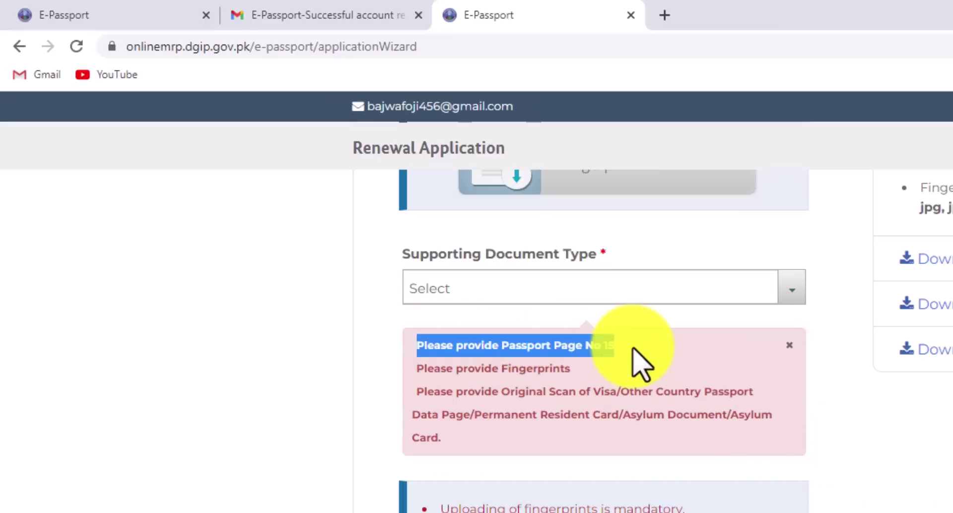
click(922, 464)
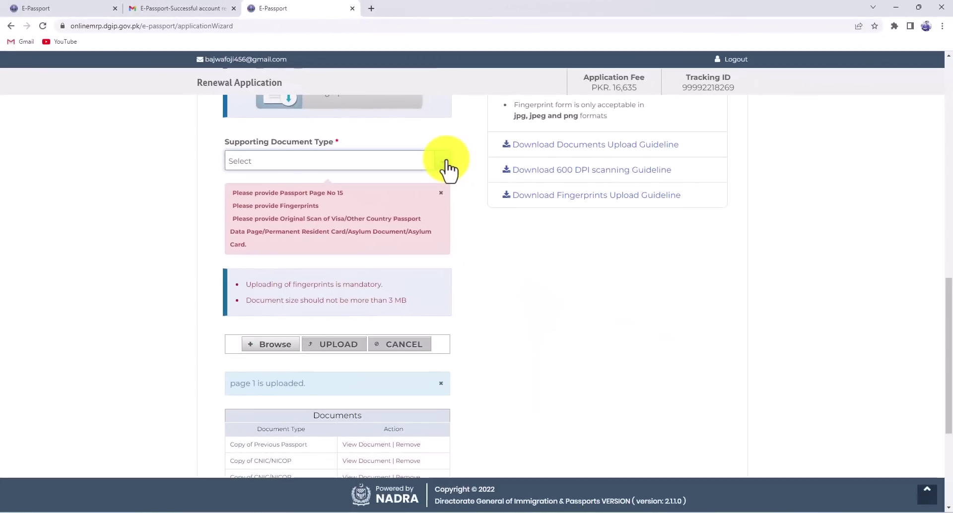
- Set the document type to Passport Page No 15 and pick the page 15 scan
click(447, 166)
drag(447, 220, 432, 276)
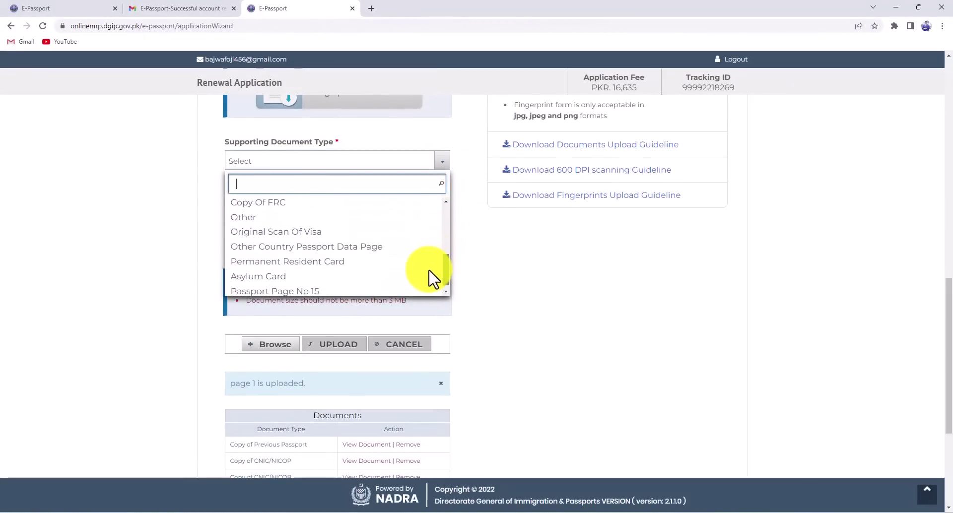
click(273, 285)
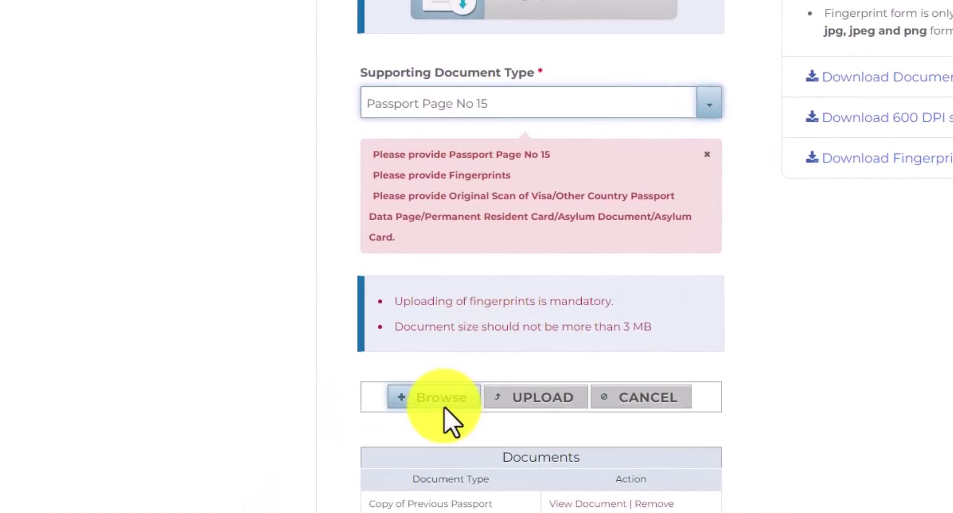
click(444, 406)
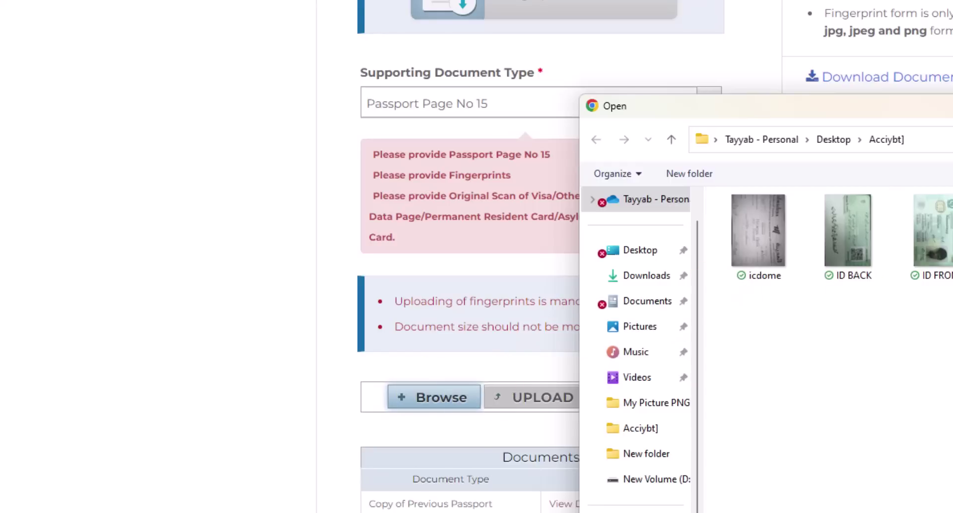
click(499, 395)
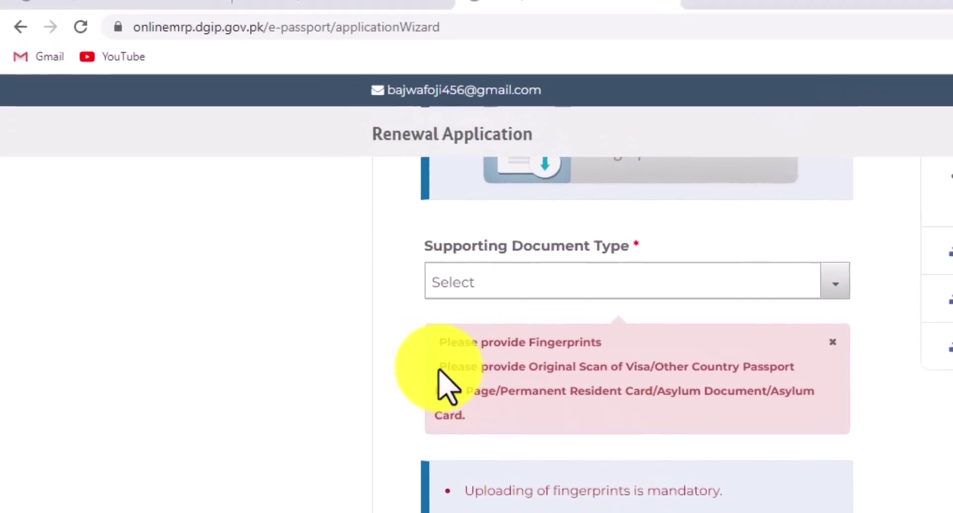
- Highlight the remaining visa requirement message
drag(374, 177, 406, 182)
drag(490, 406, 739, 456)
click(640, 405)
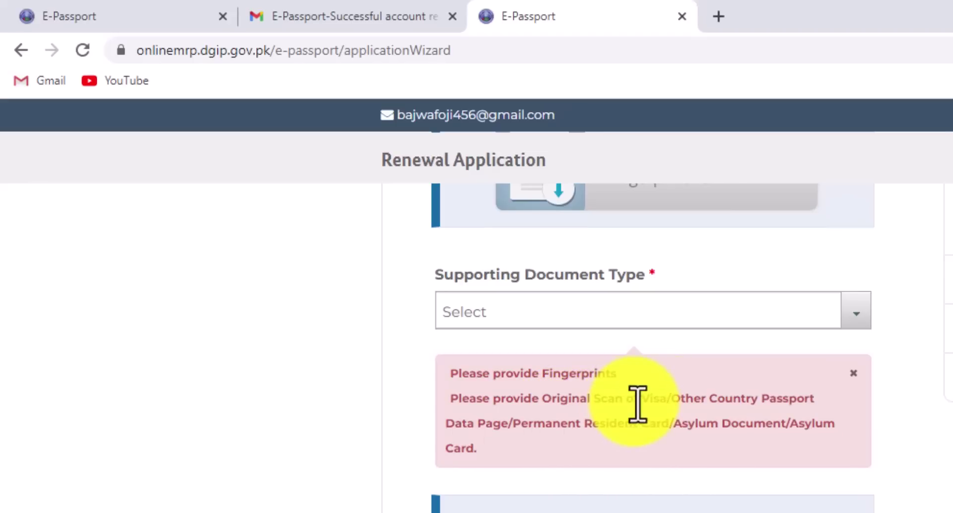
- Point out the alternatives Other Country Passport, Permanent Resident Card and Asylum Document, then list document types
drag(686, 400, 818, 410)
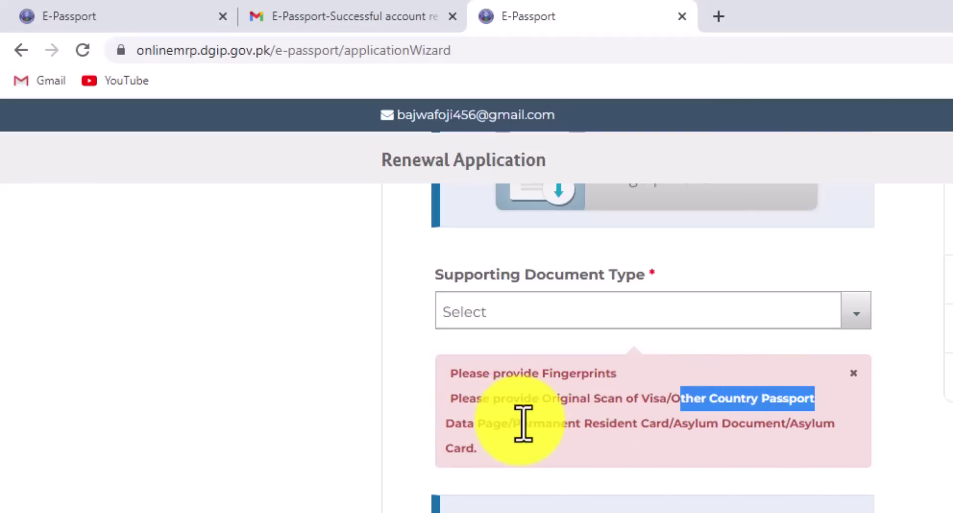
drag(522, 426, 668, 428)
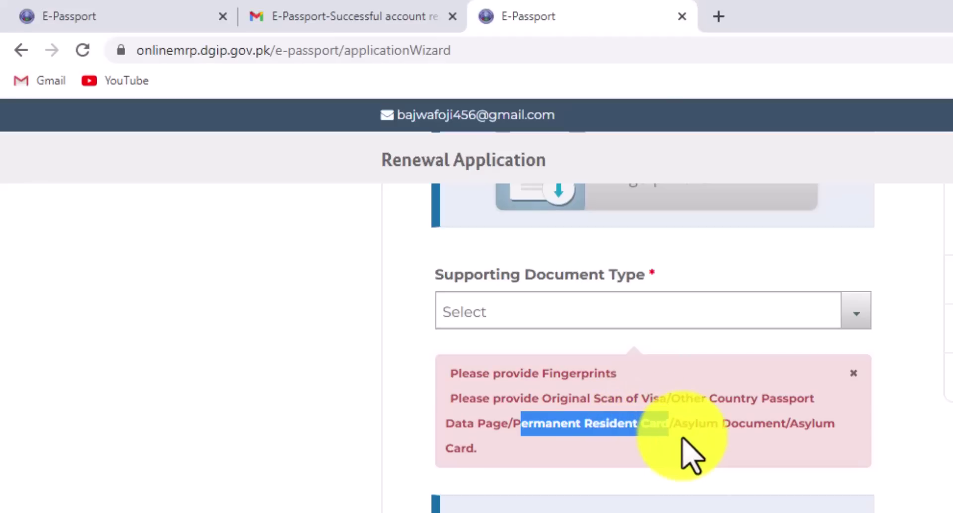
drag(683, 426, 822, 437)
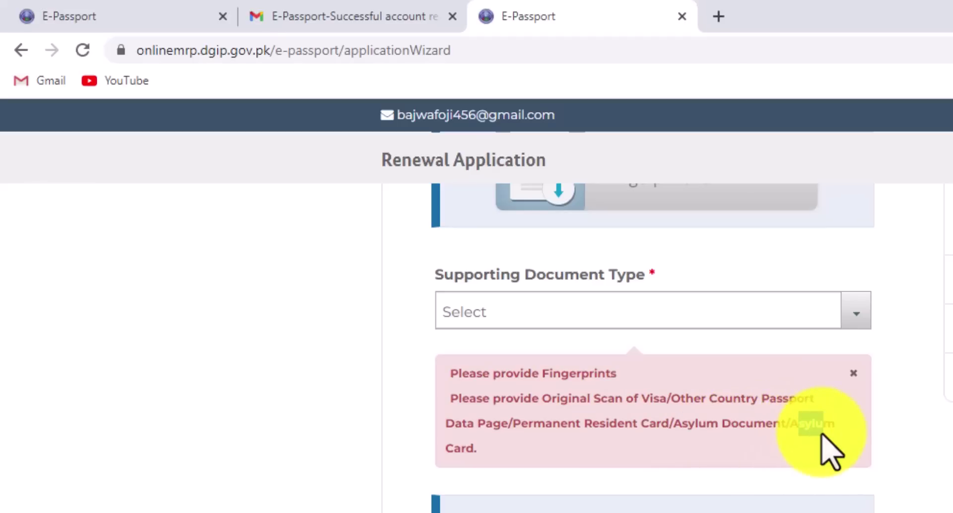
click(725, 430)
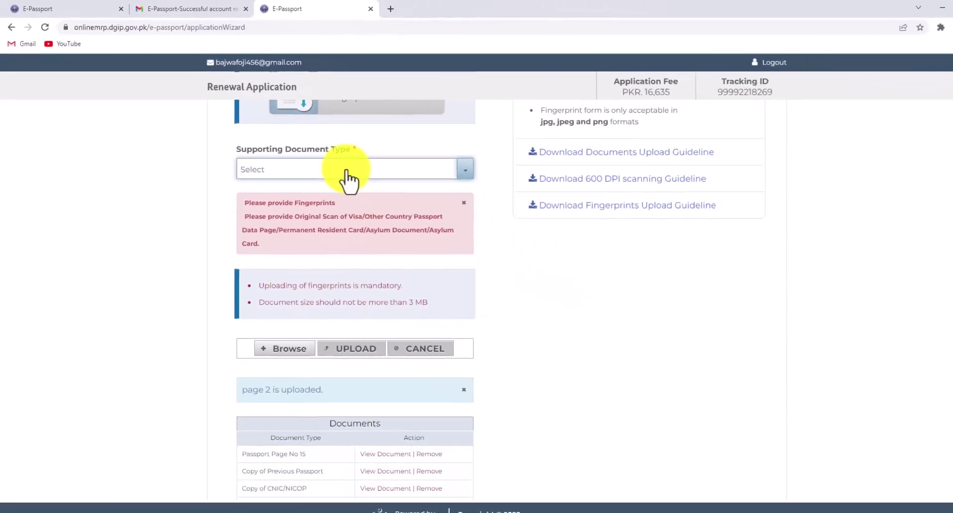
click(670, 313)
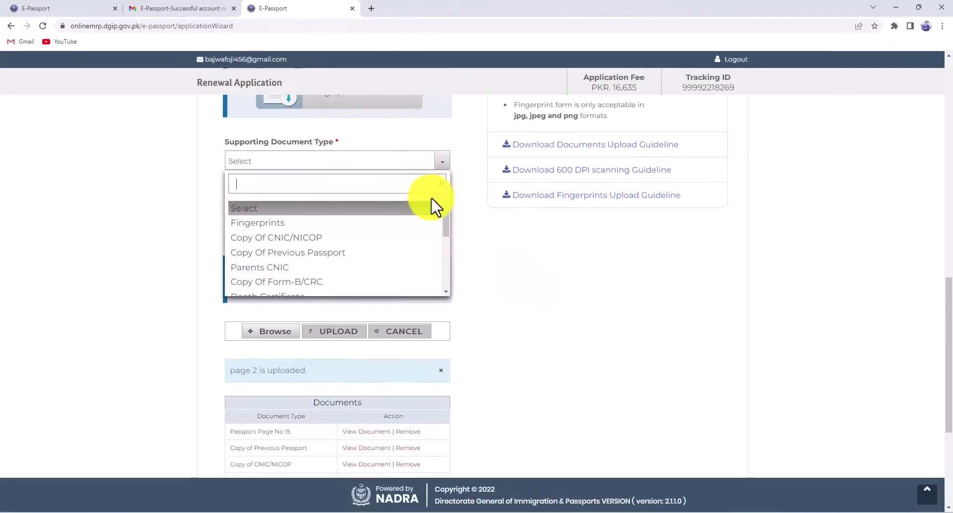
- Upload the visa scan image with Original Scan of Visa as the document type
drag(446, 217, 438, 279)
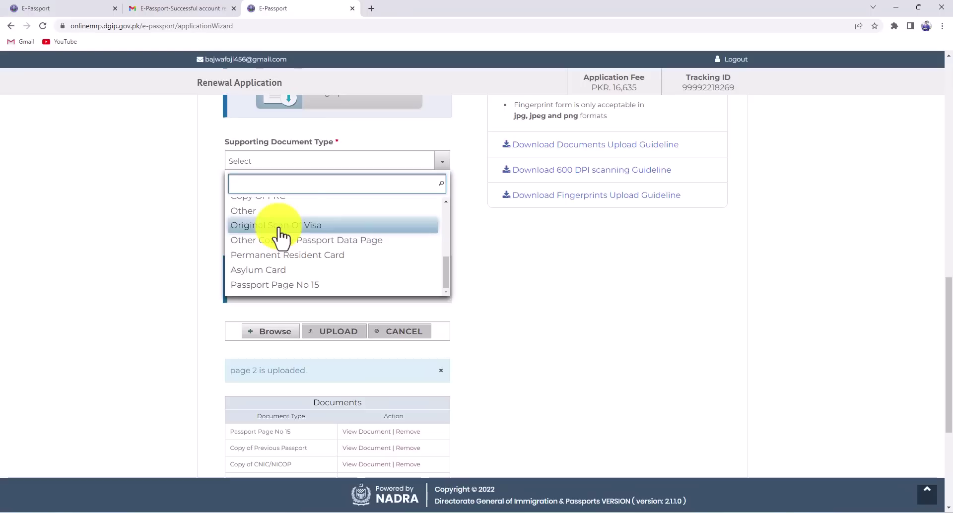
click(280, 226)
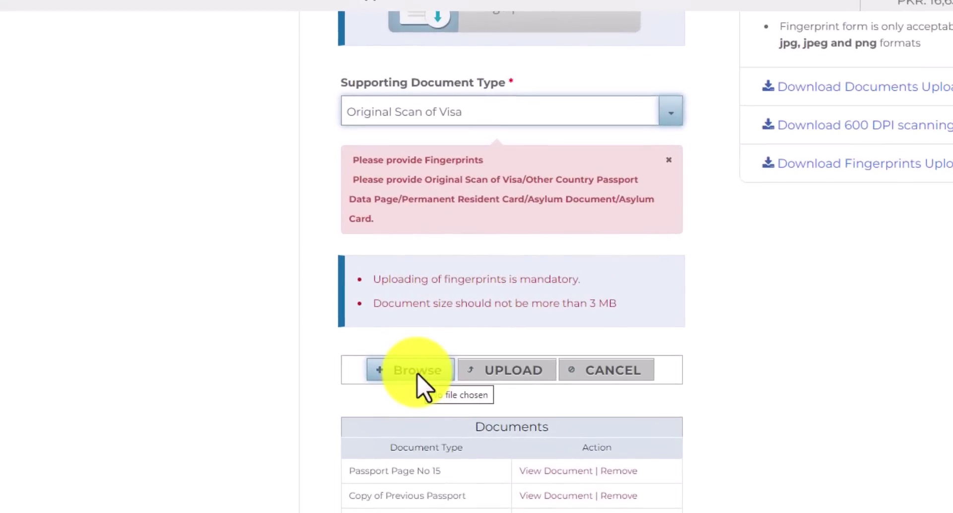
click(419, 377)
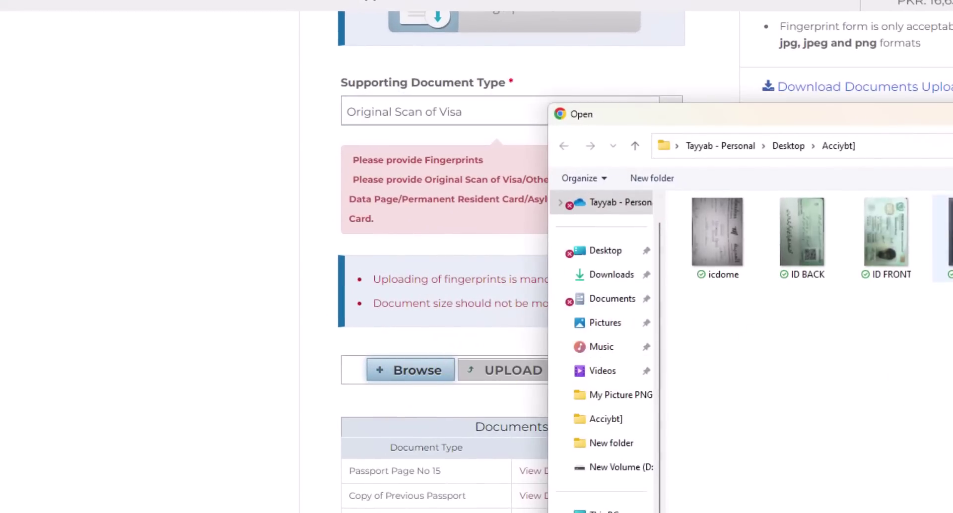
double_click(946, 236)
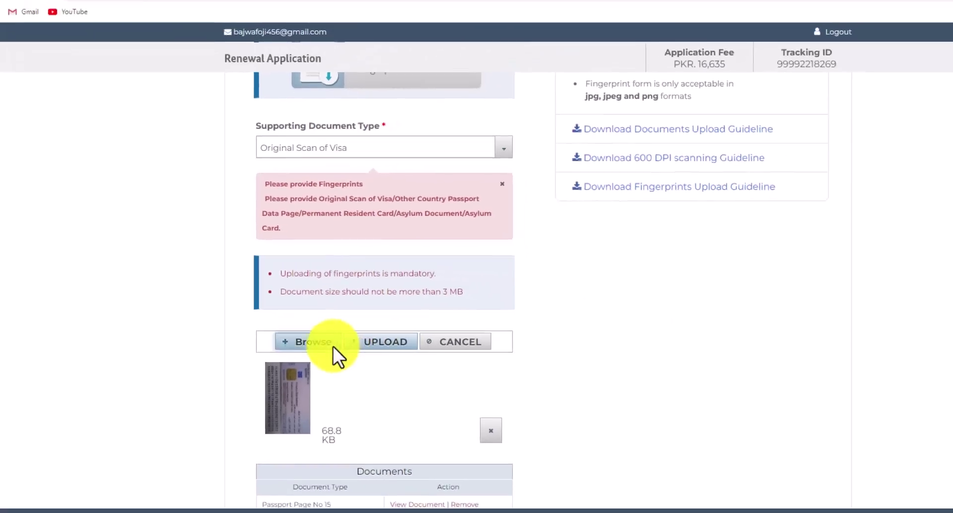
click(392, 348)
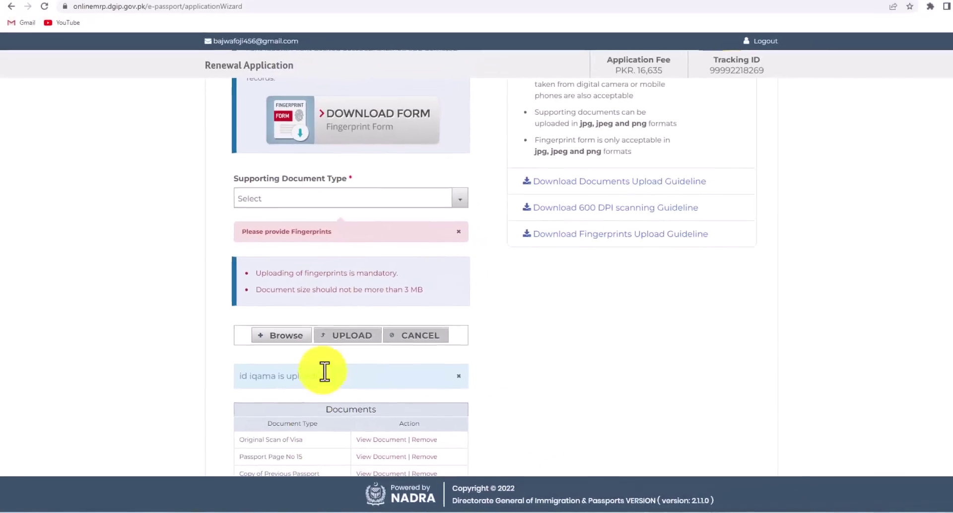
- Highlight the remaining fingerprints requirement message
drag(232, 247, 321, 243)
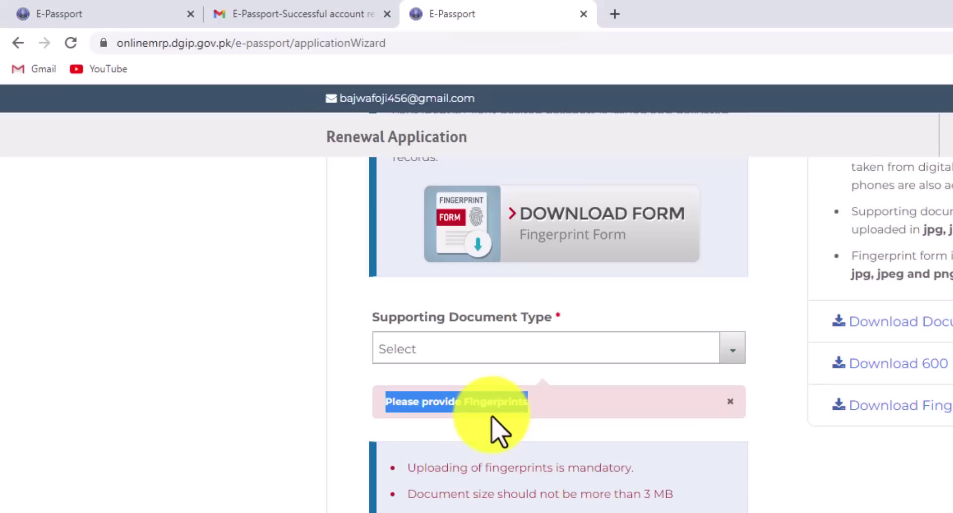
click(419, 400)
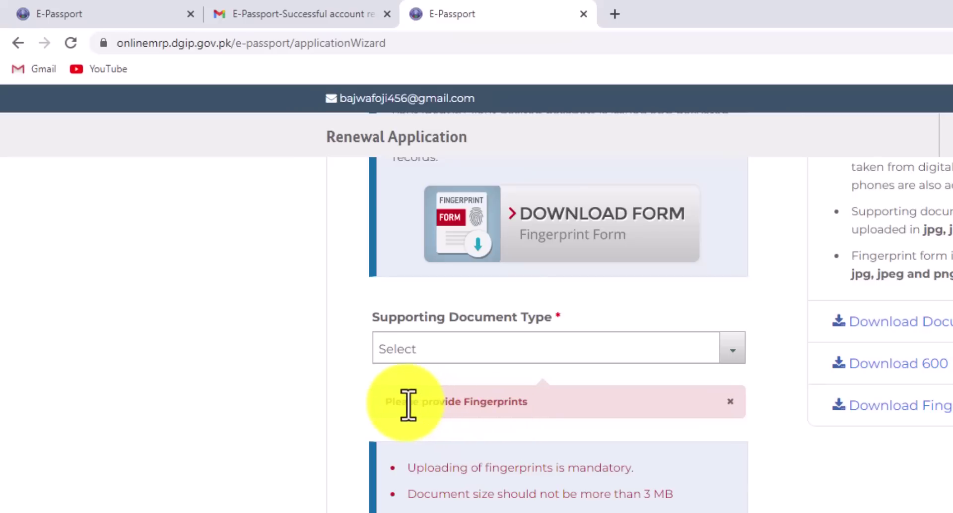
drag(404, 400, 532, 409)
click(264, 442)
scroll(507, 385, up, 1)
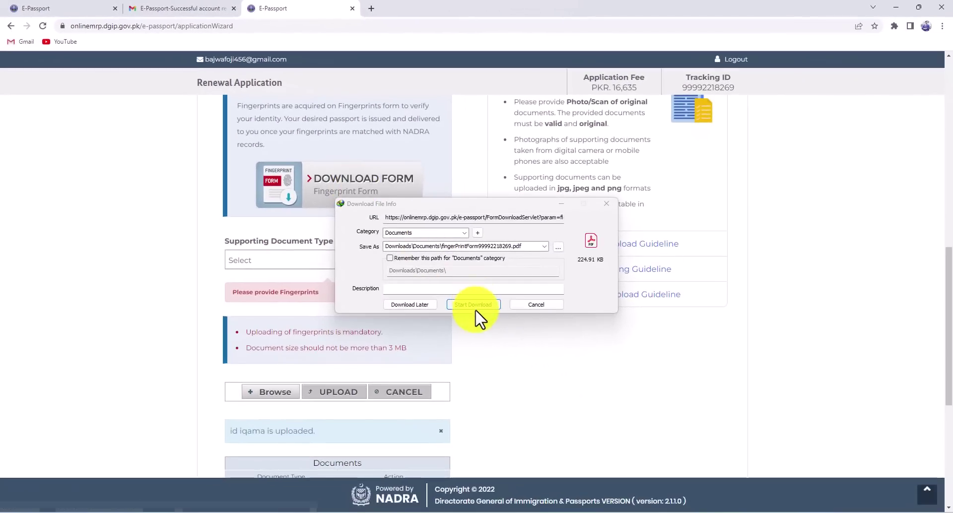
click(475, 305)
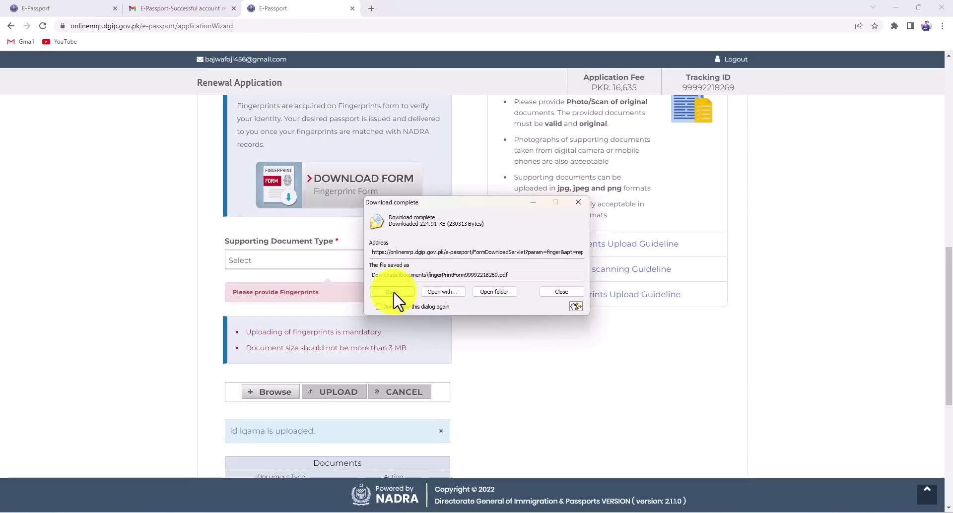
click(392, 292)
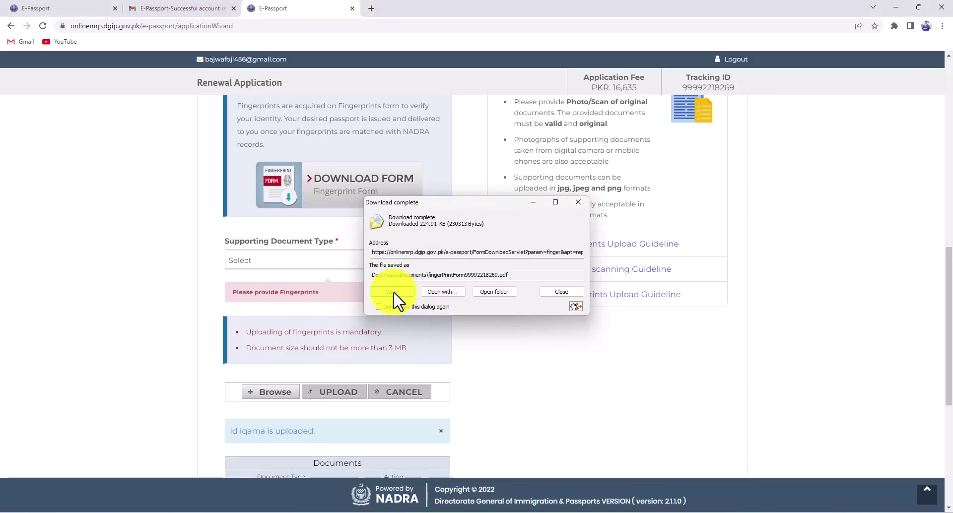
scroll(445, 302, down, 3)
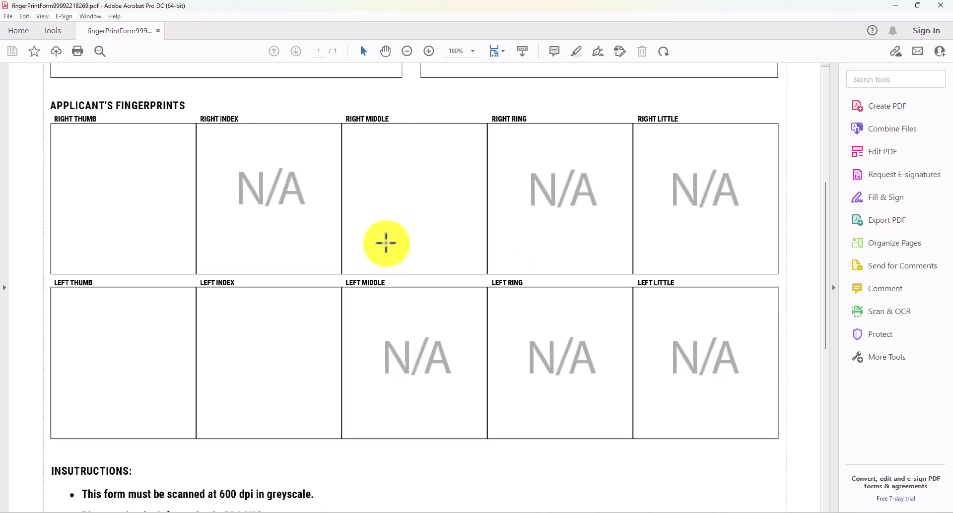
drag(89, 120, 134, 124)
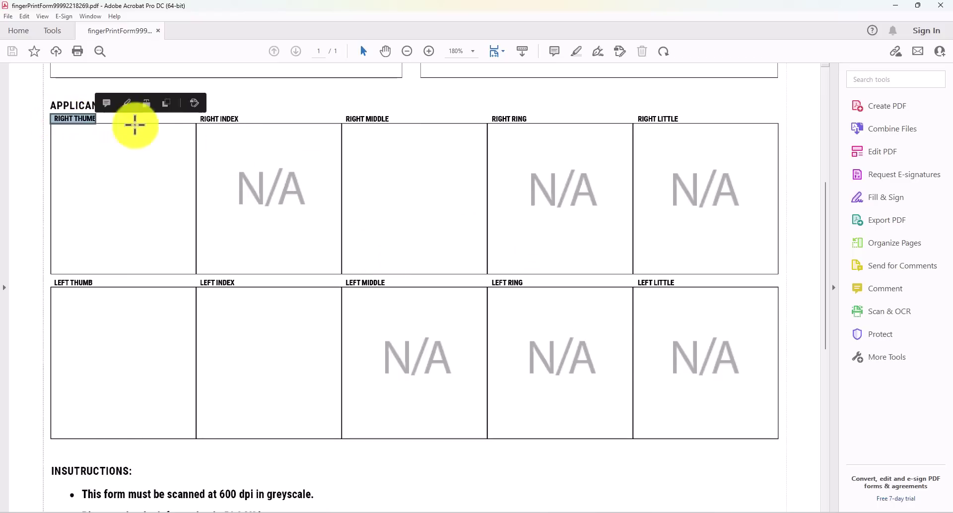
click(188, 132)
click(72, 124)
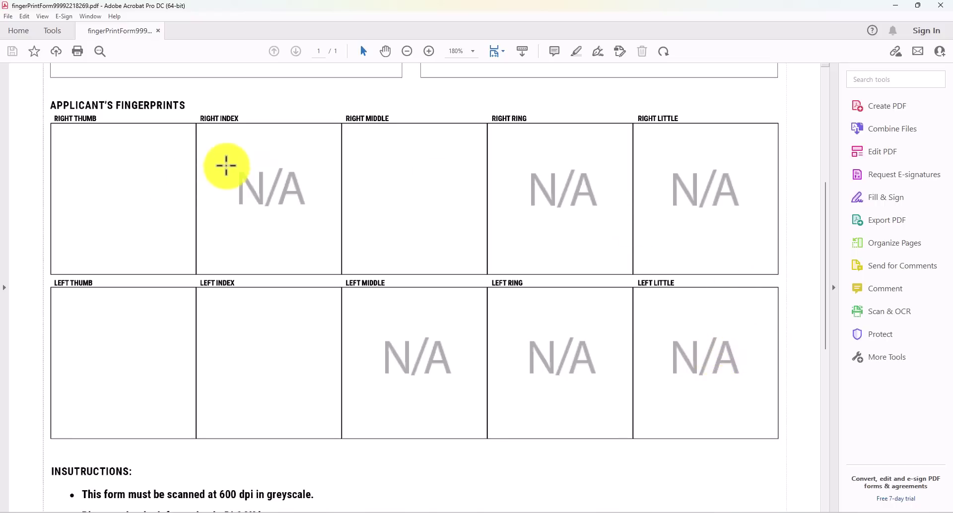
drag(227, 162, 313, 219)
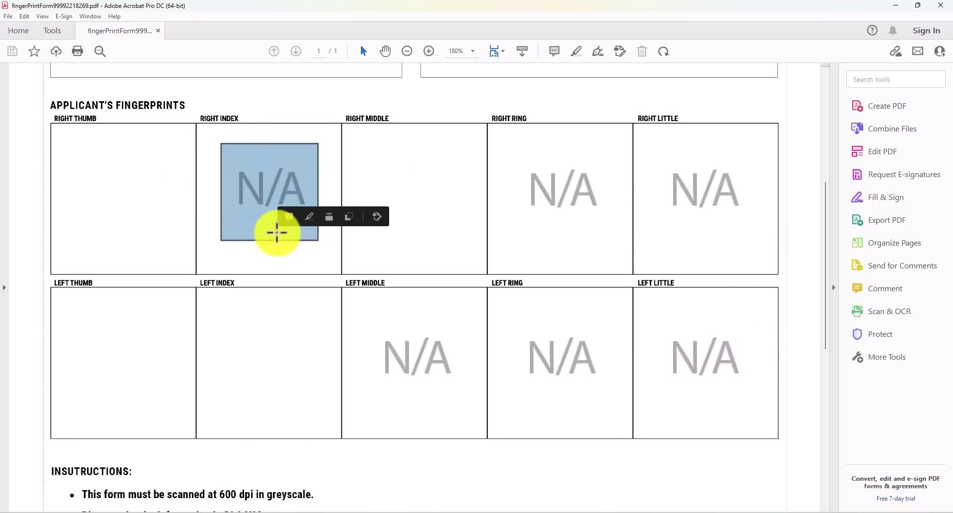
click(266, 249)
key(Escape)
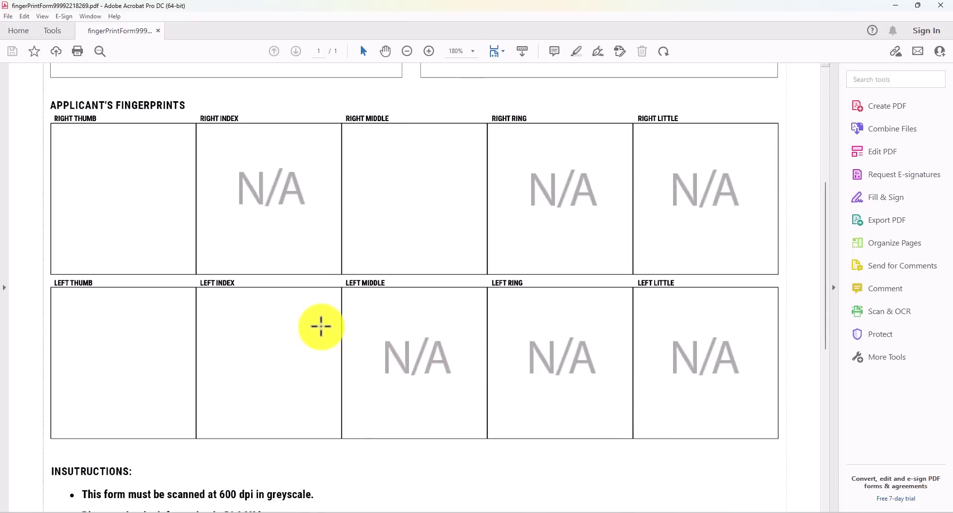
- Switch to fp1.png in Photos and zoom and pan to the accepted and rejected fingerprint examples
click(117, 512)
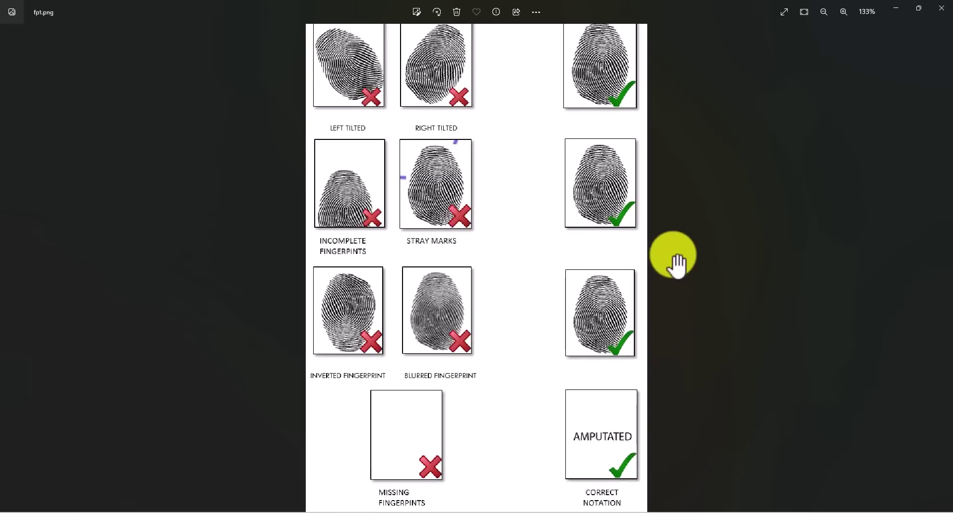
scroll(677, 261, up, 1)
scroll(654, 189, up, 5)
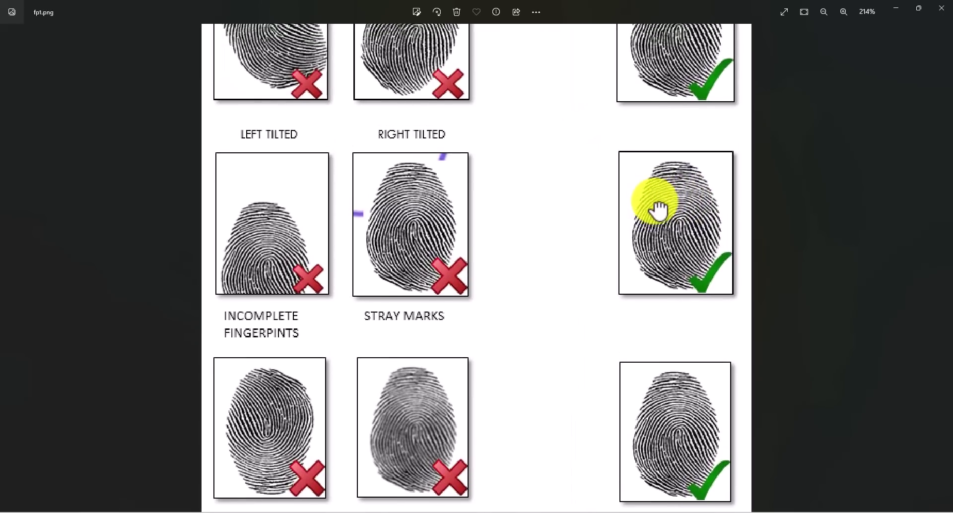
scroll(655, 228, down, 1)
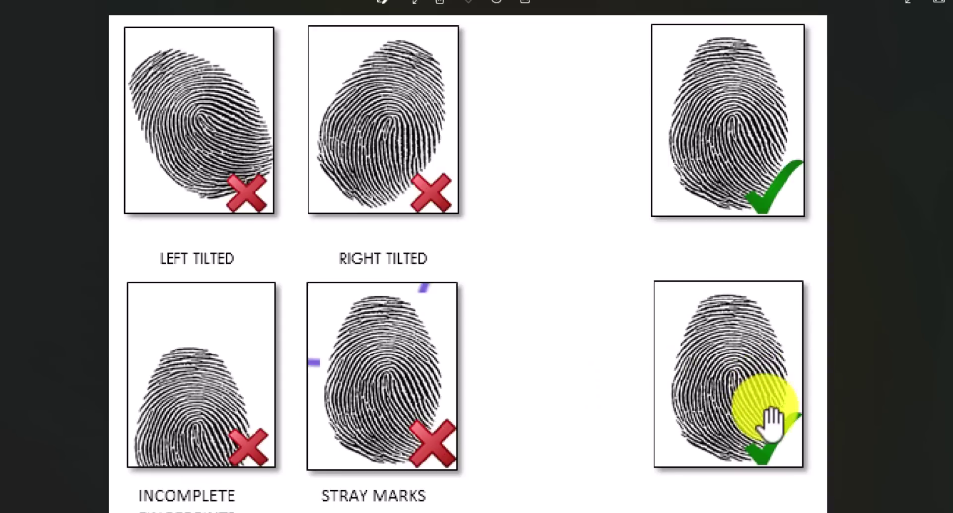
drag(760, 429, 759, 377)
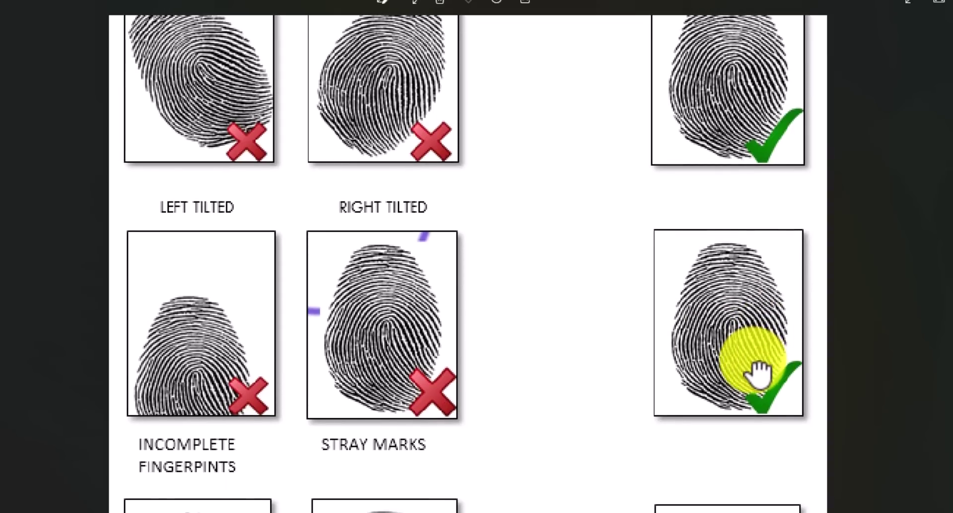
drag(701, 256, 698, 323)
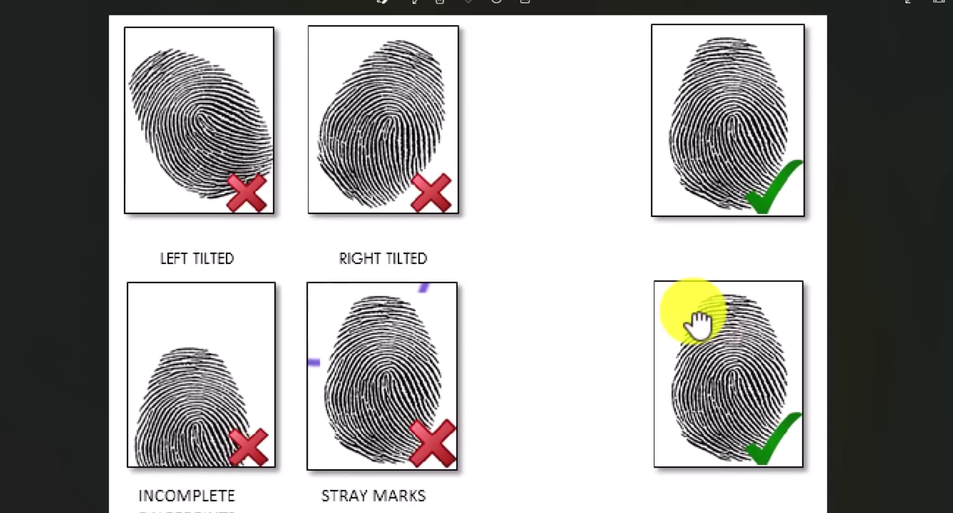